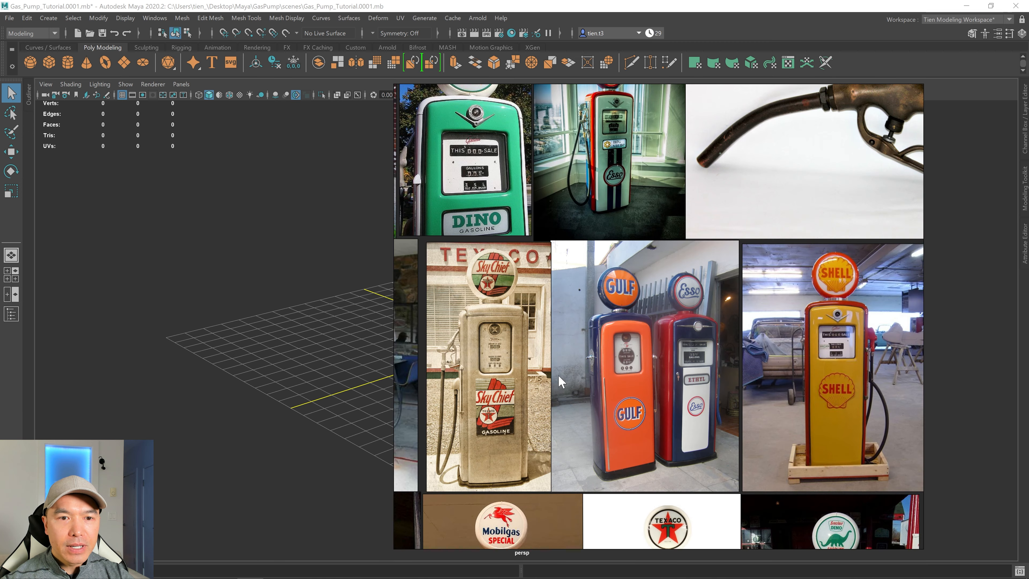
scroll(561, 379, up, 5)
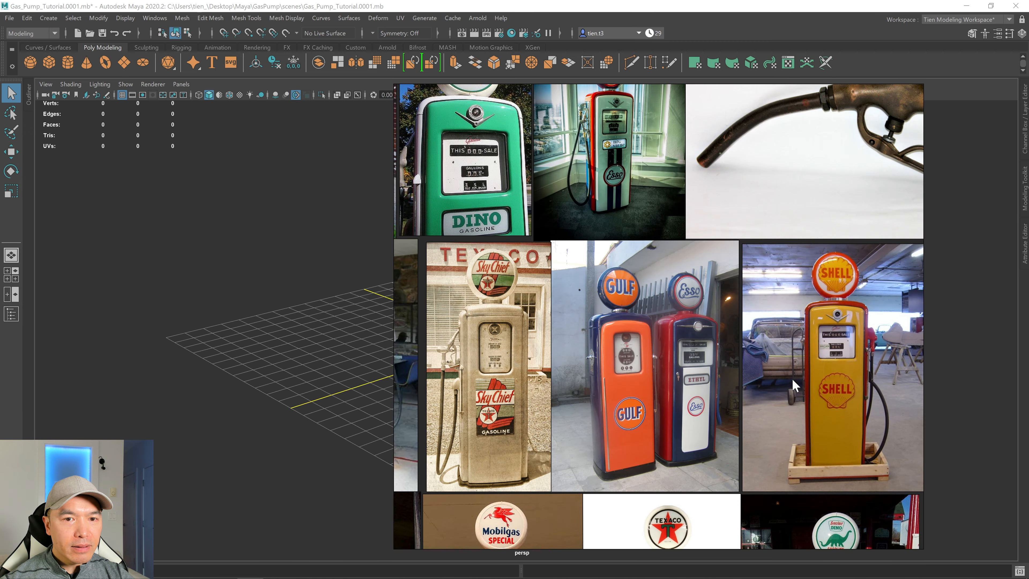
scroll(535, 336, down, 3)
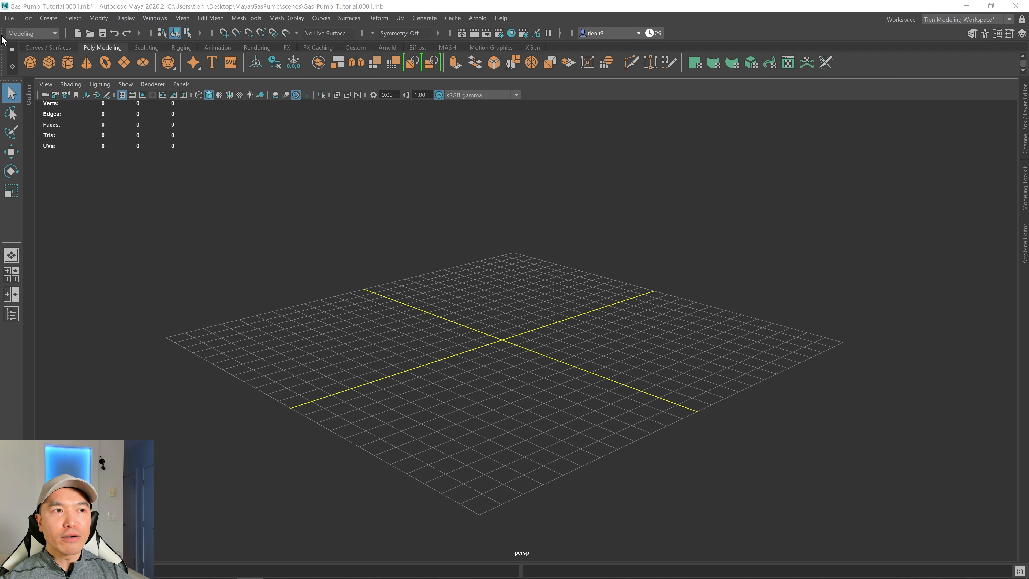
Create a polygon cube at the grid origin.
click(48, 62)
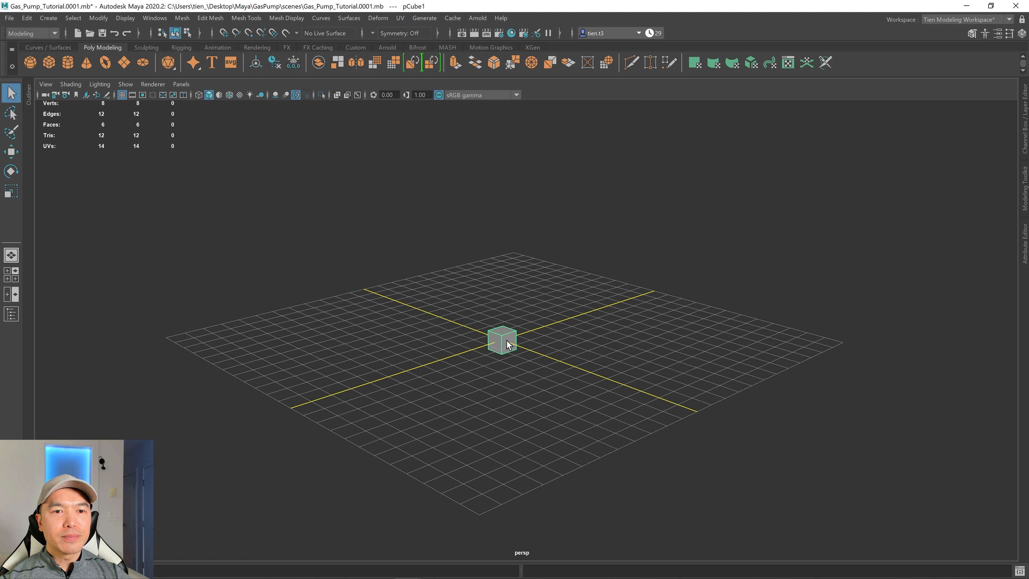
key(w)
key(e)
key(r)
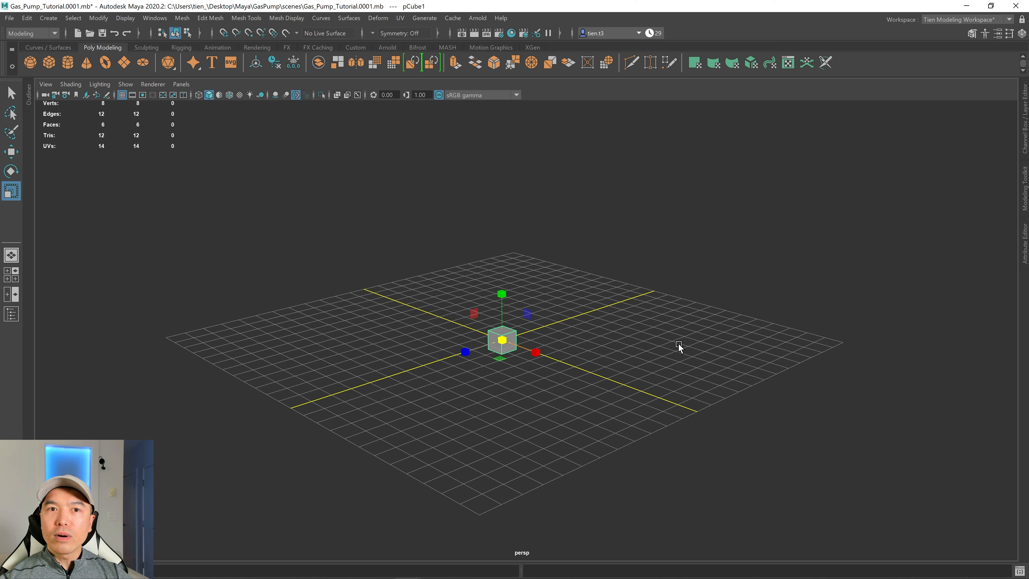
scroll(552, 295, up, 2)
scroll(553, 296, up, 3)
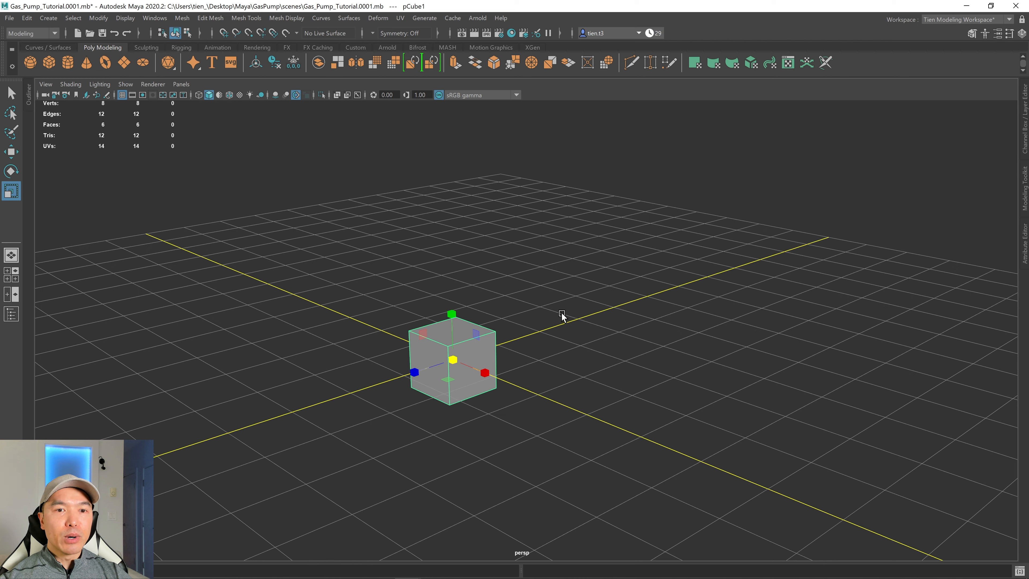
mouse_move(600, 281)
right_down()
mouse_move(562, 306)
mouse_move(624, 229)
mouse_move(554, 292)
mouse_move(583, 268)
mouse_move(625, 292)
mouse_move(603, 293)
mouse_move(601, 276)
right_up()
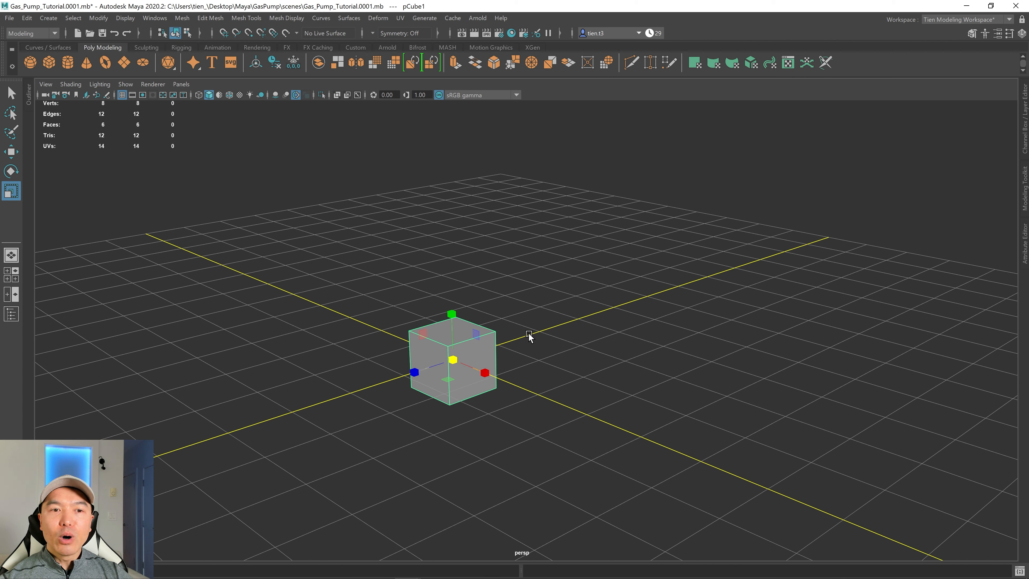
shift+right_drag(528, 332, 583, 329)
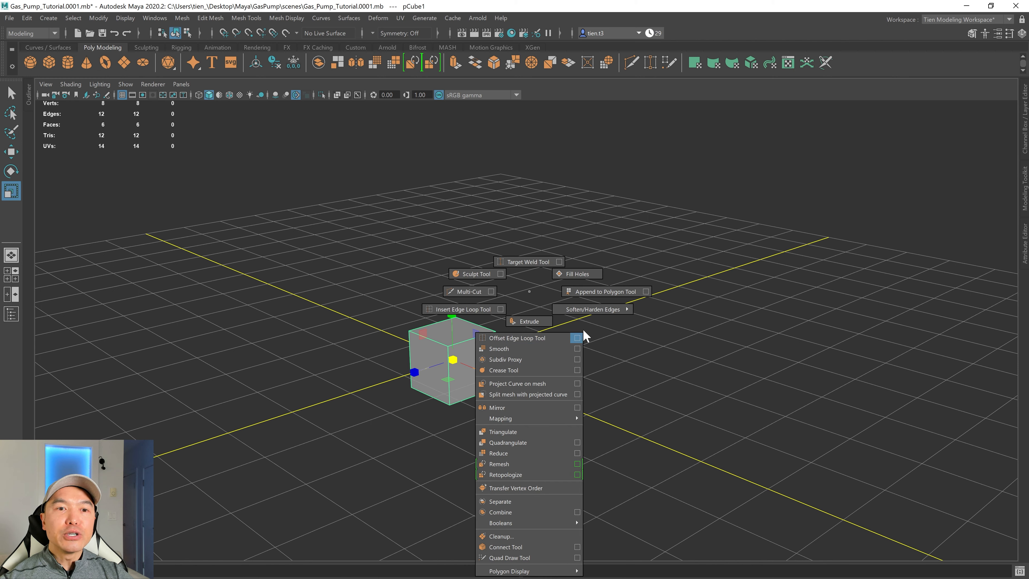
shift+right_drag(565, 282, 529, 289)
scroll(584, 282, down, 2)
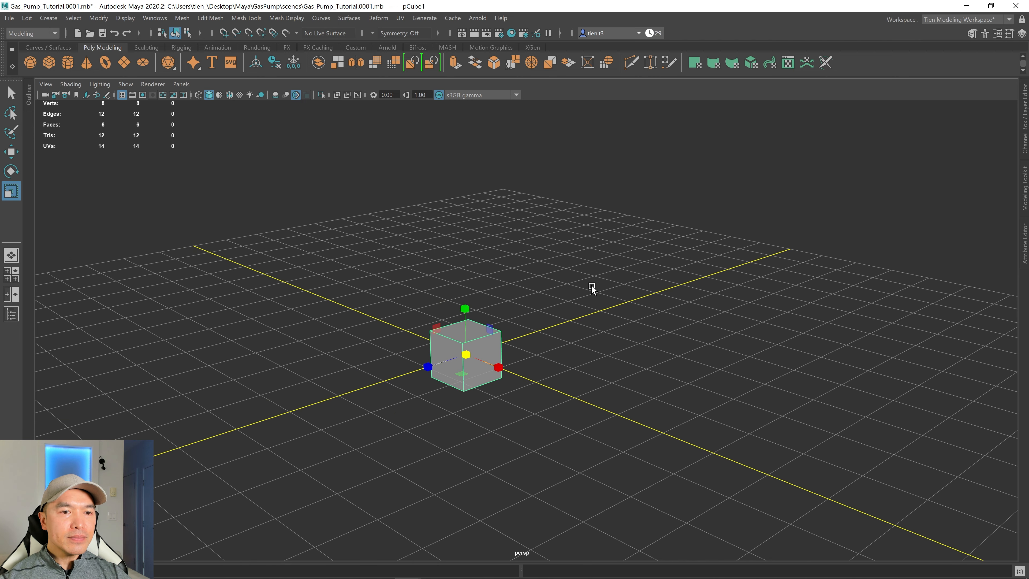
alt+drag(591, 286, 482, 339)
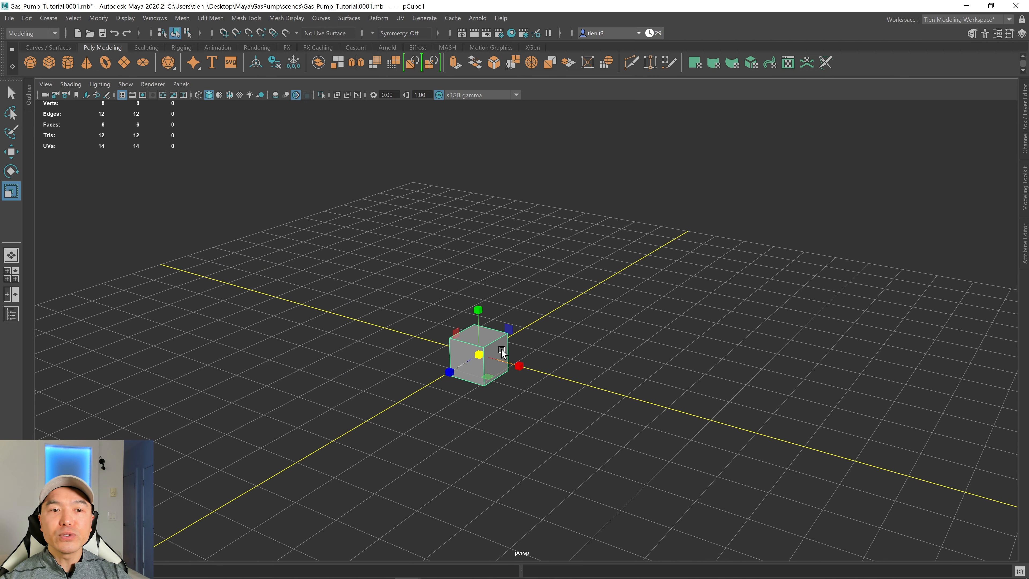
Move the cube's pivot to its bottom and snap the cube so it sits on the grid at the origin.
key(w)
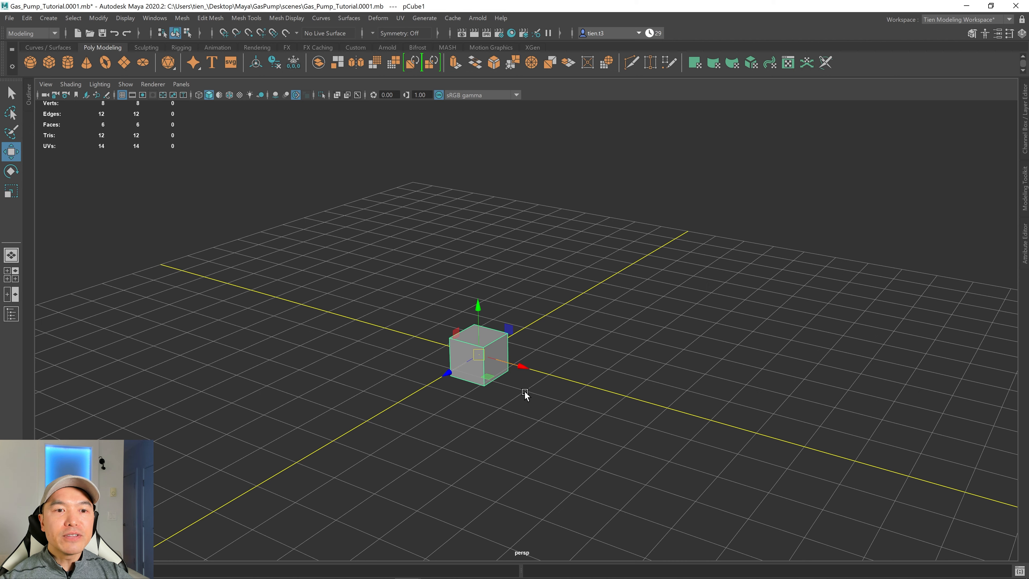
alt+drag(519, 394, 522, 385)
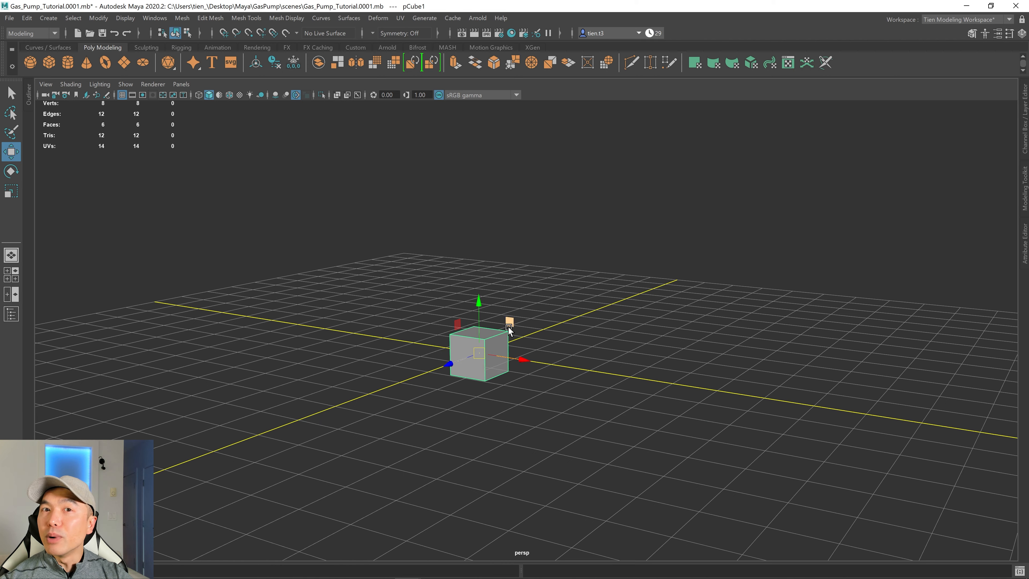
scroll(508, 336, up, 5)
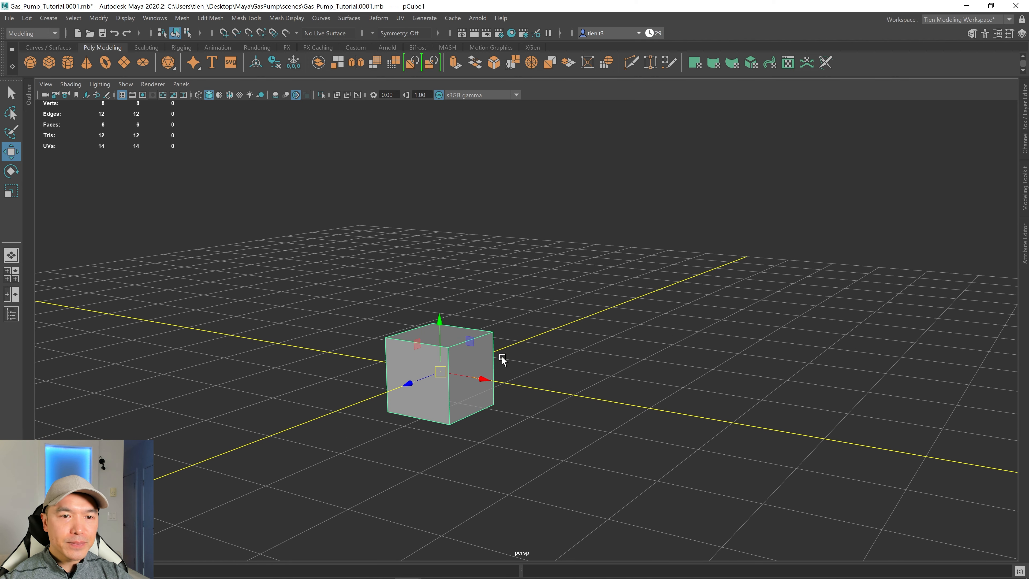
key(d)
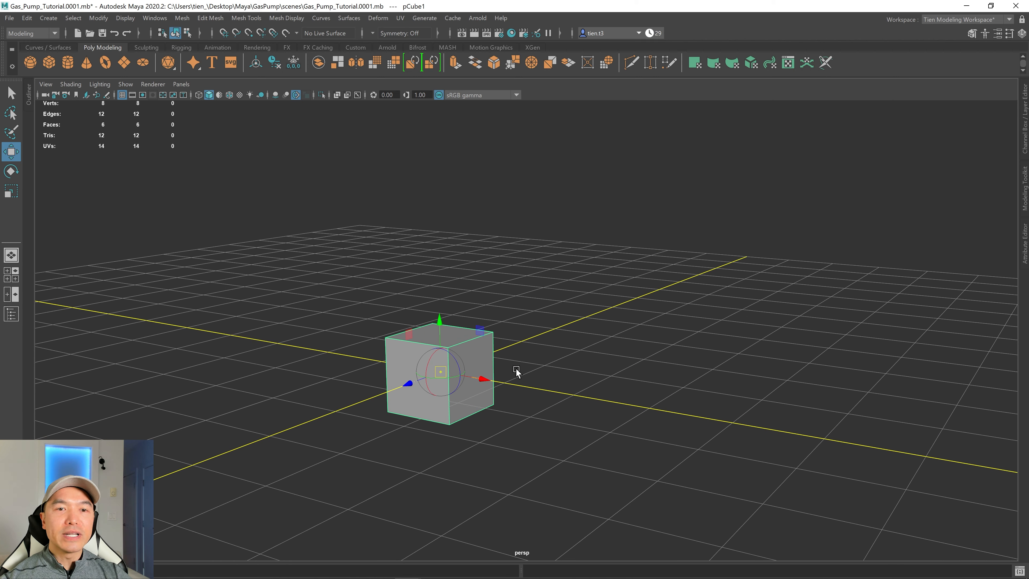
key(v)
drag(440, 320, 524, 410)
scroll(479, 419, down, 2)
key(x)
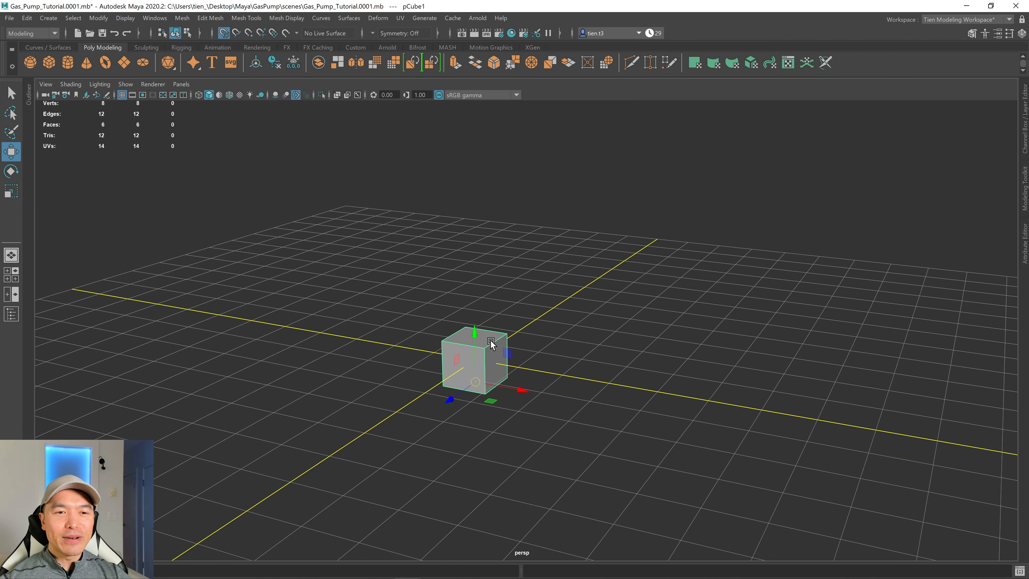
drag(476, 334, 472, 337)
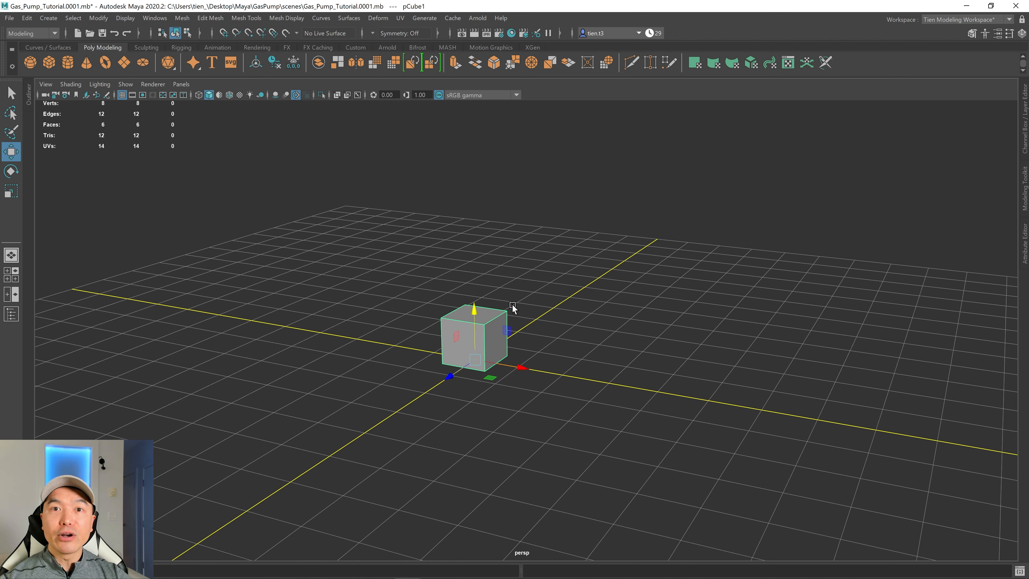
alt+drag(512, 304, 517, 371)
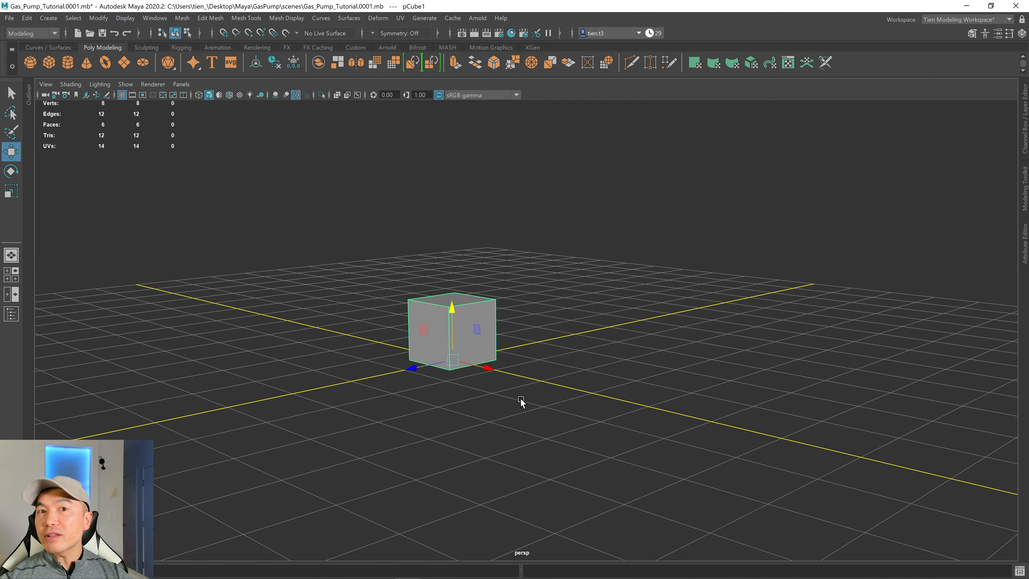
Scale the cube into a tall rectangular block for the pump body.
key(r)
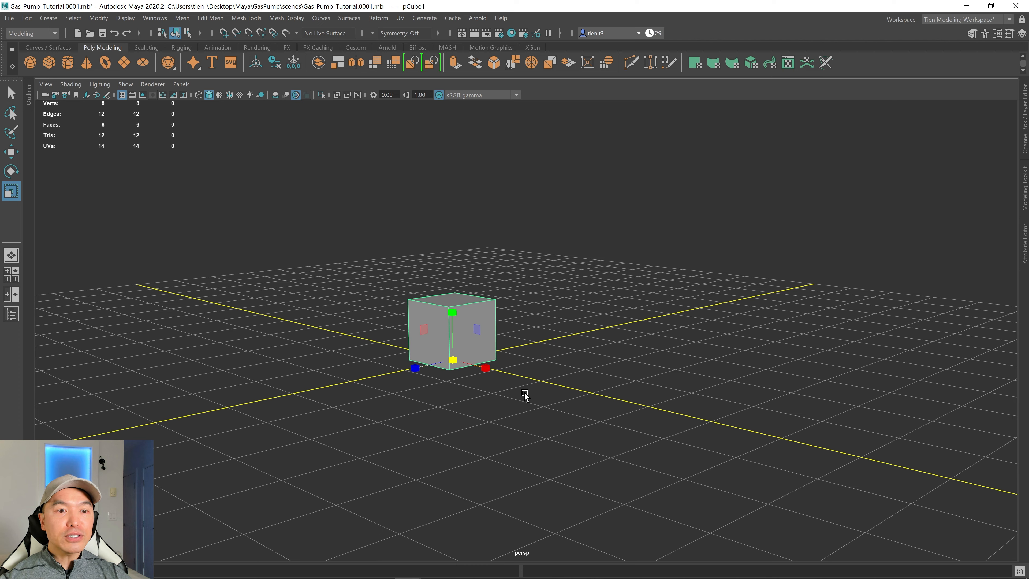
alt+drag(523, 396, 546, 387)
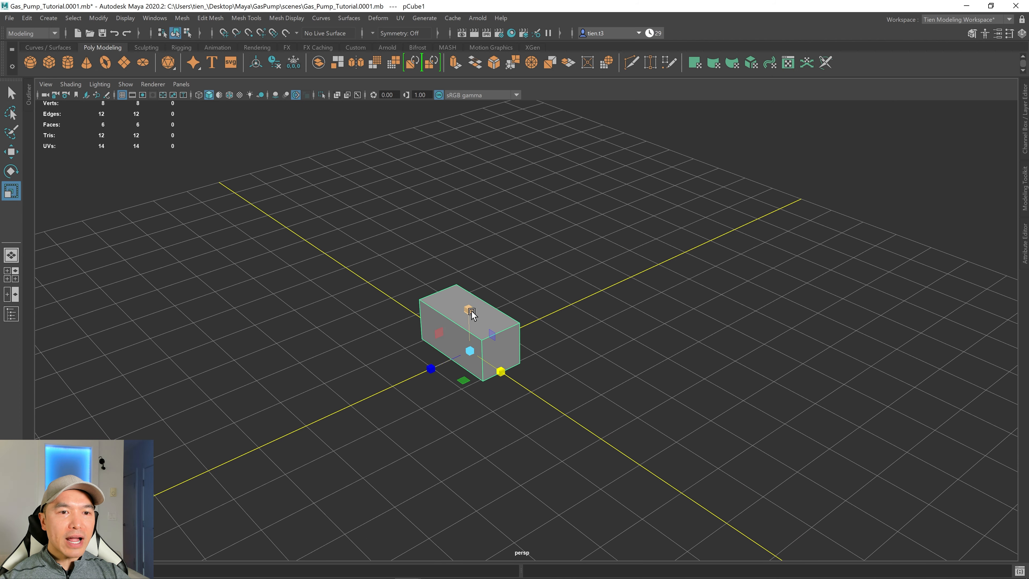
drag(468, 309, 465, 142)
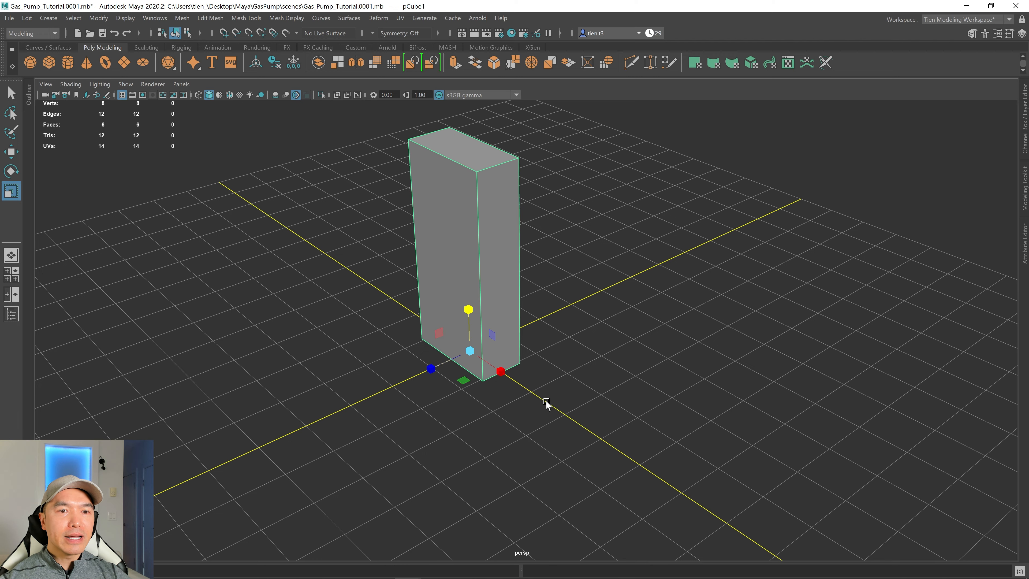
alt+drag(546, 403, 513, 384)
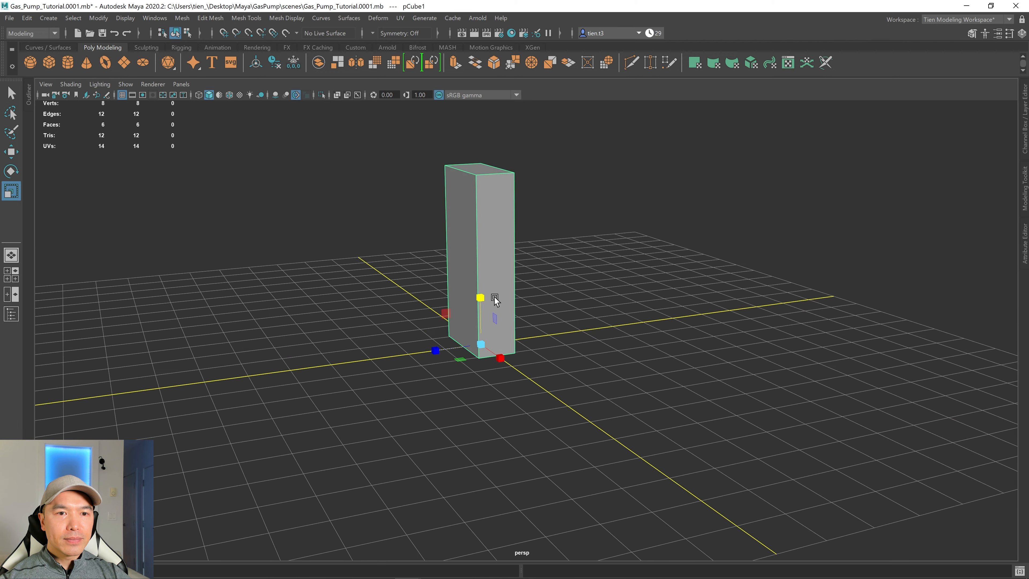
drag(482, 296, 481, 288)
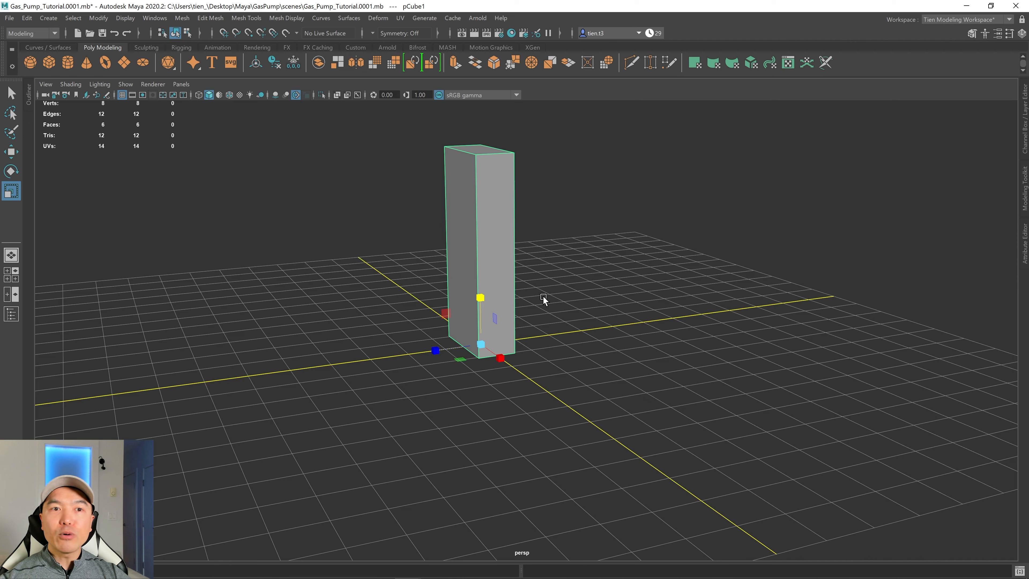
alt+drag(538, 314, 558, 402)
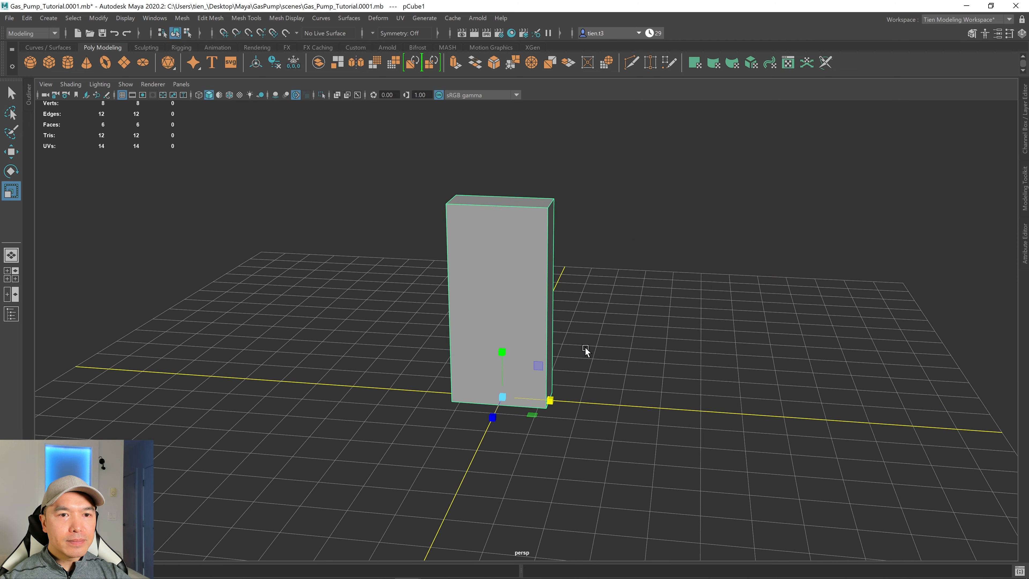
alt+drag(586, 352, 603, 317)
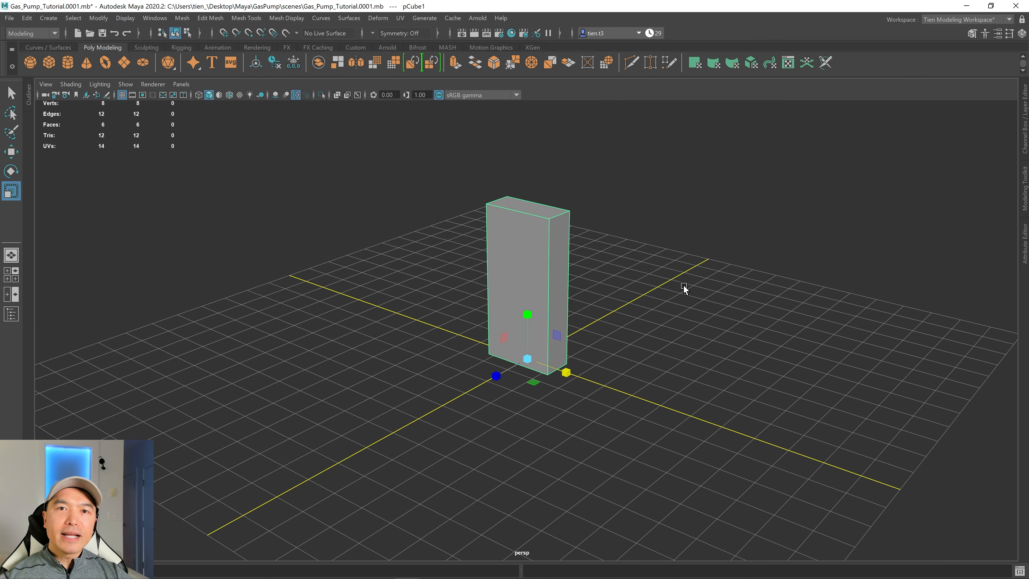
alt+drag(512, 260, 541, 265)
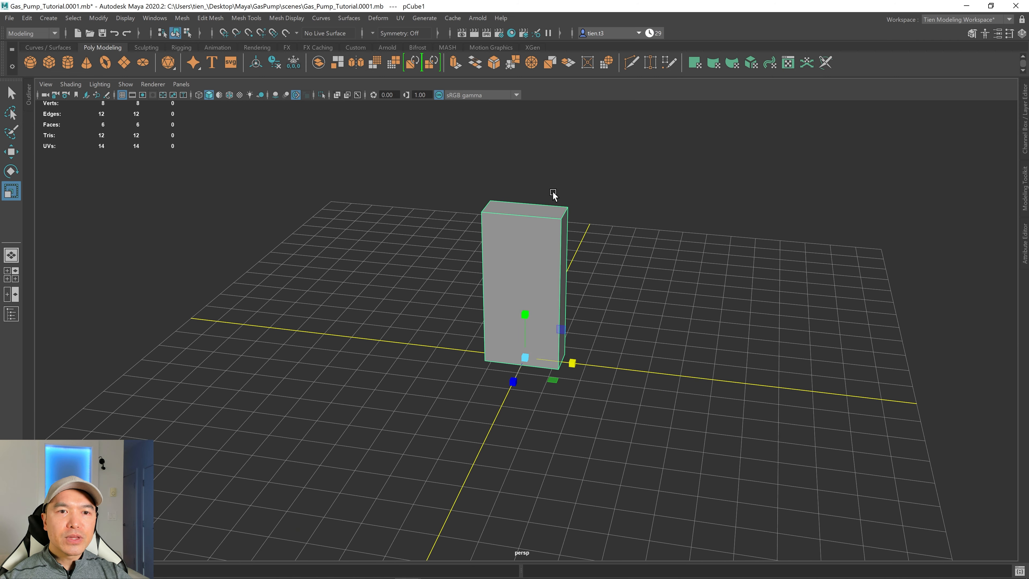
alt+right_drag(550, 279, 586, 232)
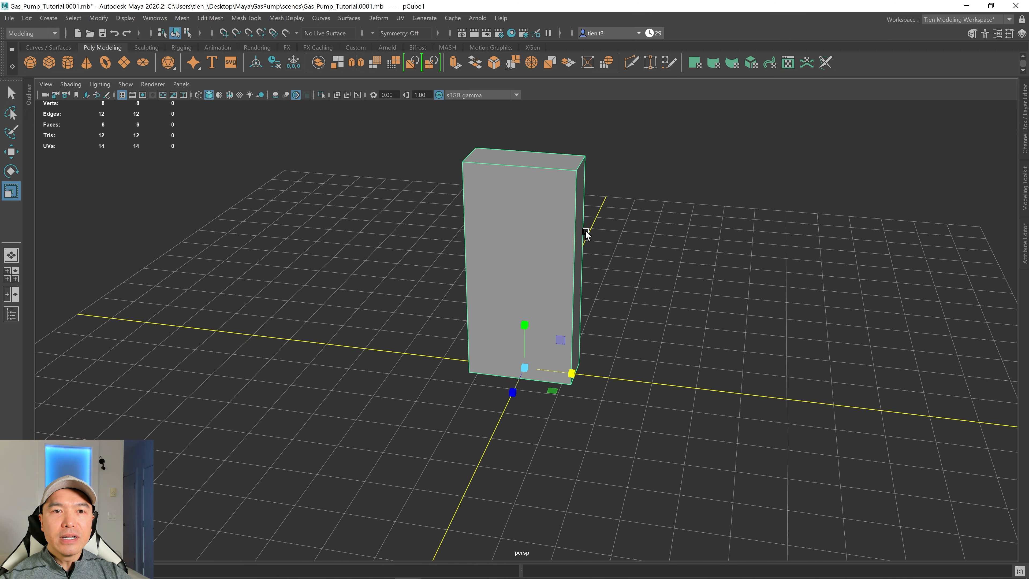
alt+drag(586, 232, 547, 260)
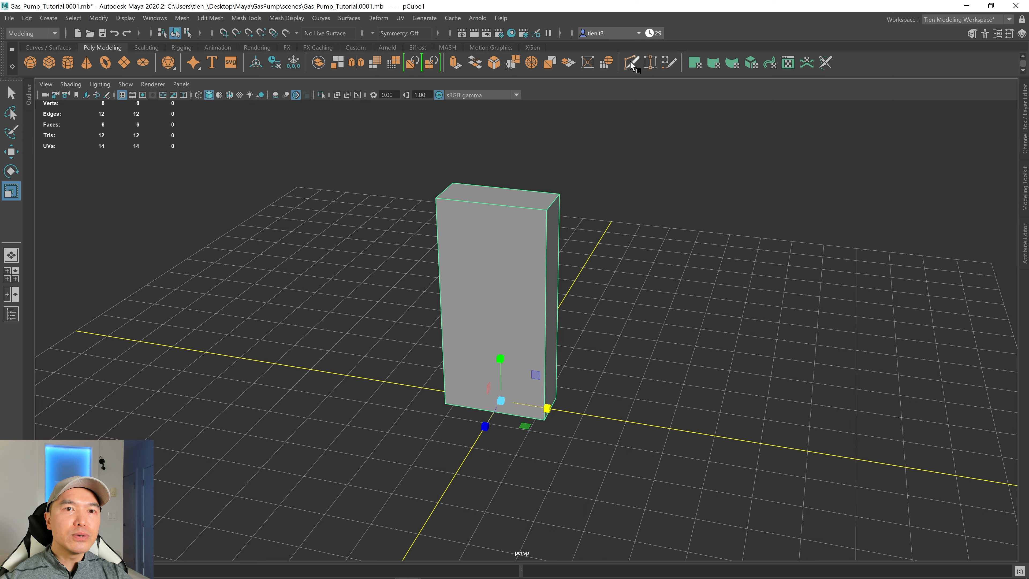
alt+drag(645, 197, 601, 246)
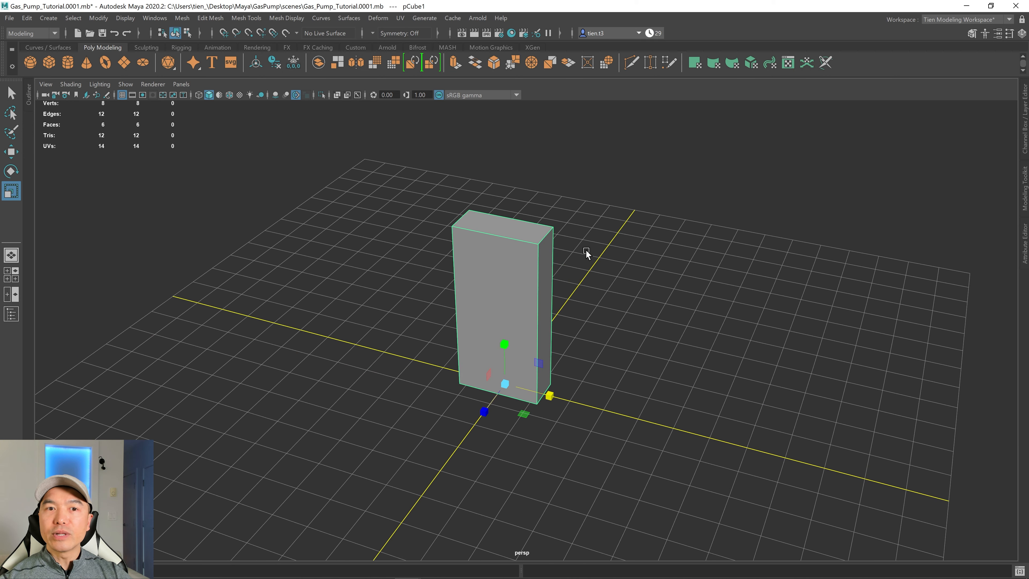
Insert a vertical edge loop through the middle of the block with the Multi-Cut tool.
shift+right_drag(585, 255, 487, 257)
click(539, 271)
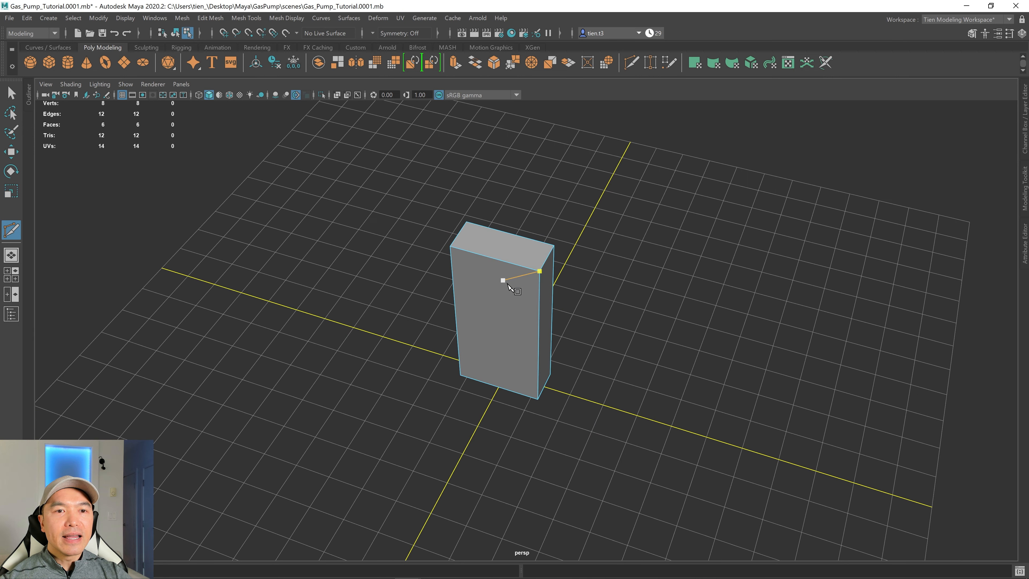
key(Escape)
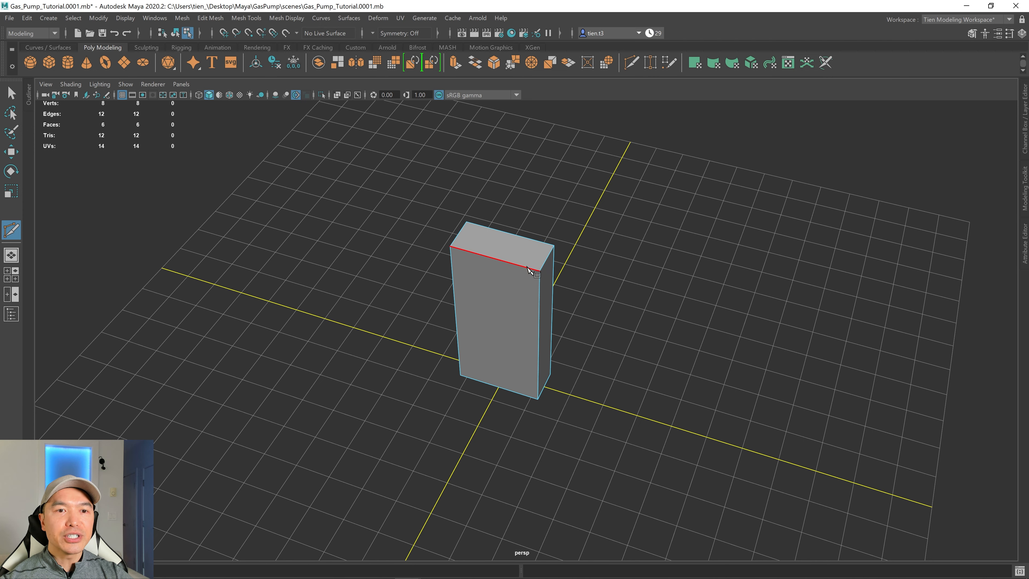
key(ctrl)
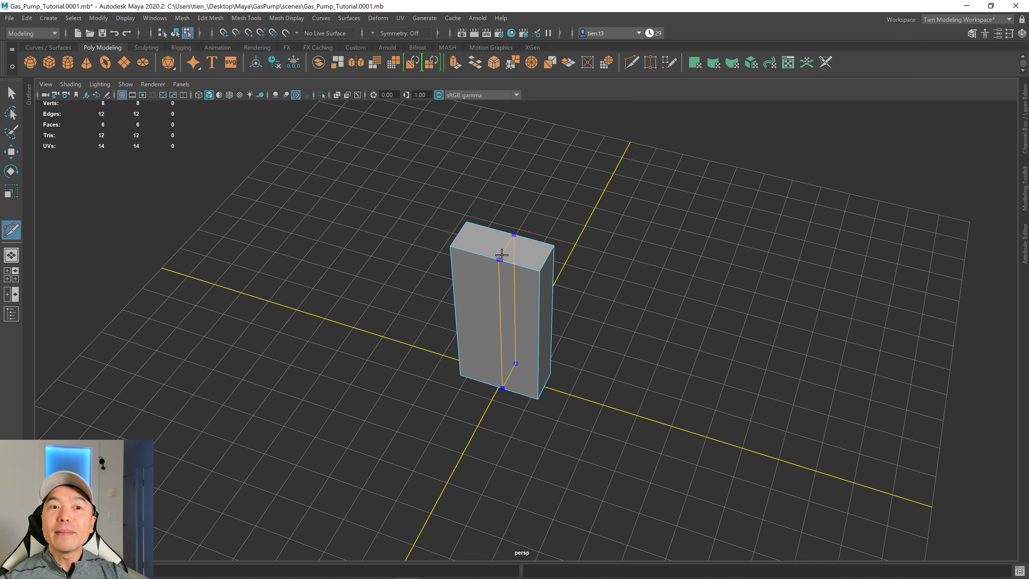
ctrl+click(498, 254)
alt+drag(498, 254, 545, 190)
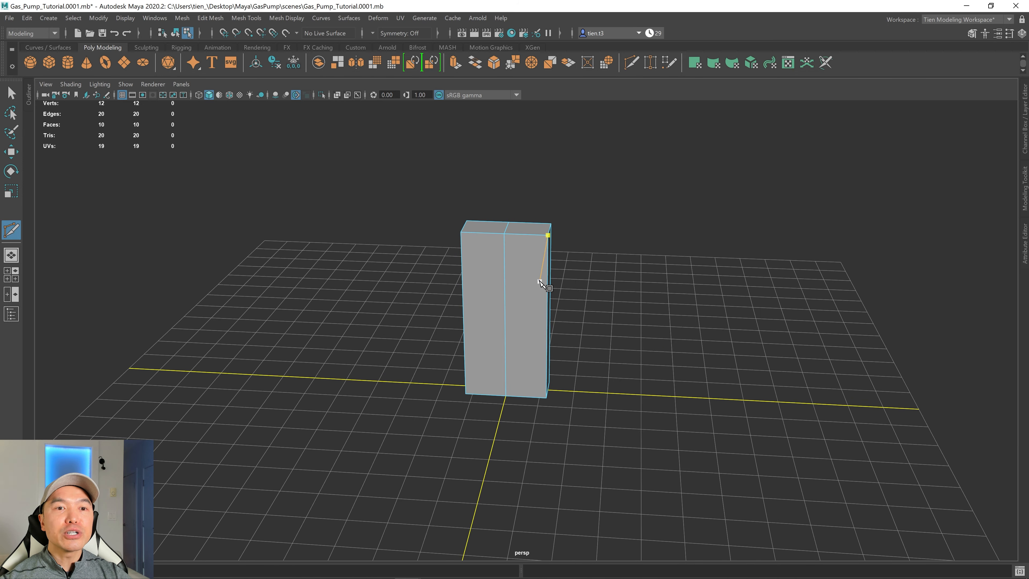
scroll(539, 267, up, 1)
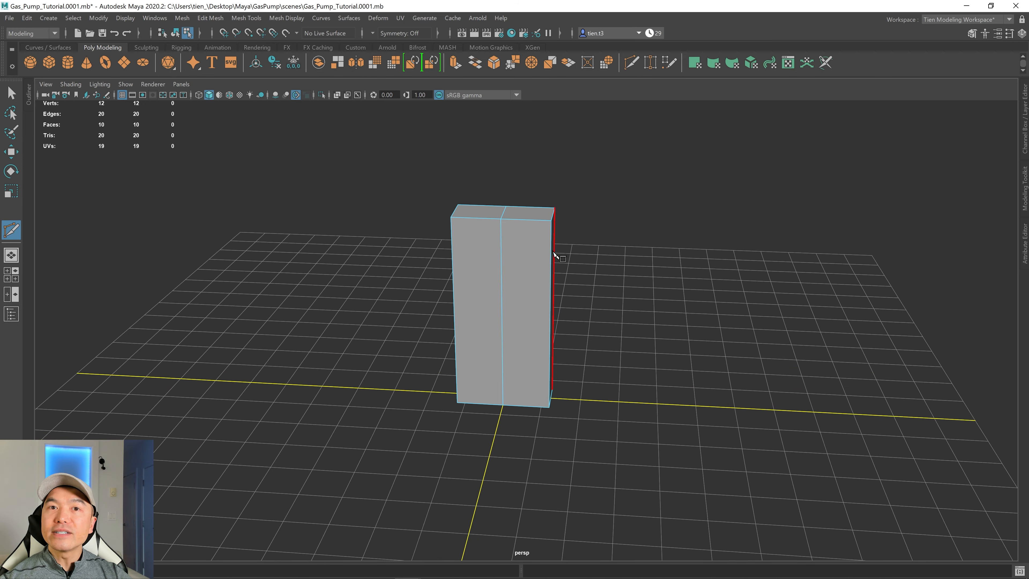
scroll(552, 259, down, 1)
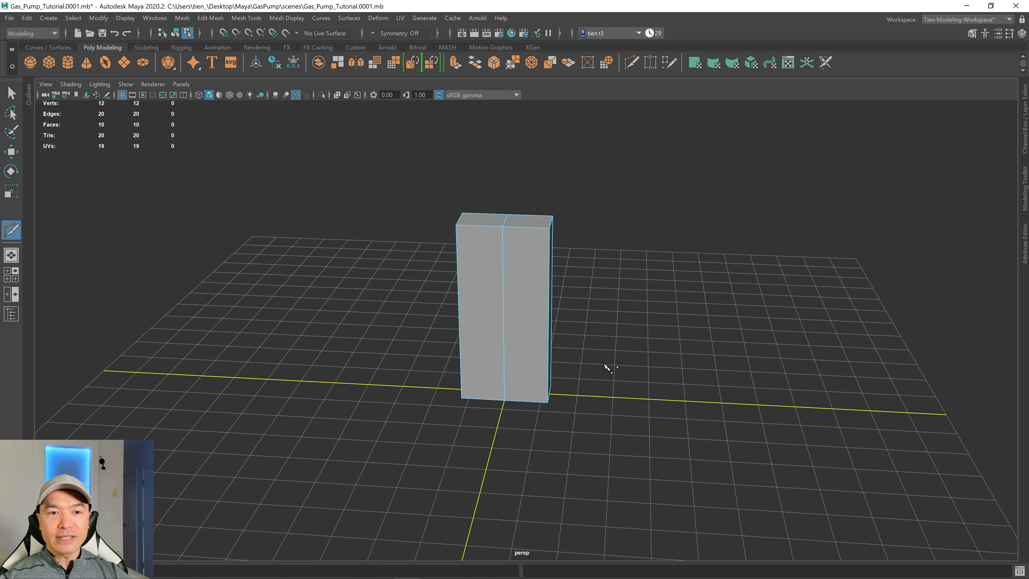
alt+drag(604, 363, 588, 356)
Turn on Object X symmetry and leave the Multi-Cut tool.
click(373, 31)
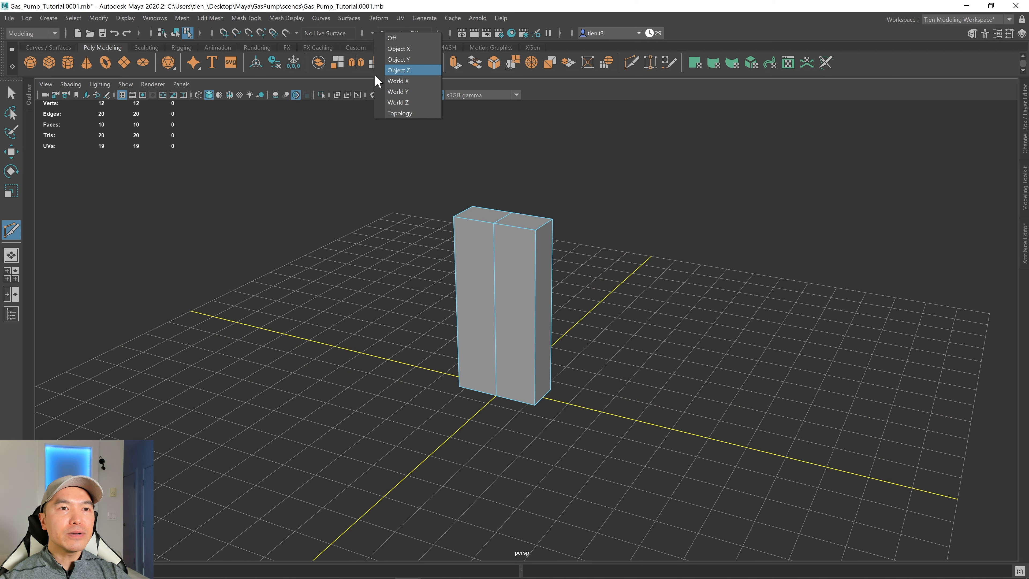
click(395, 44)
alt+drag(552, 250, 525, 277)
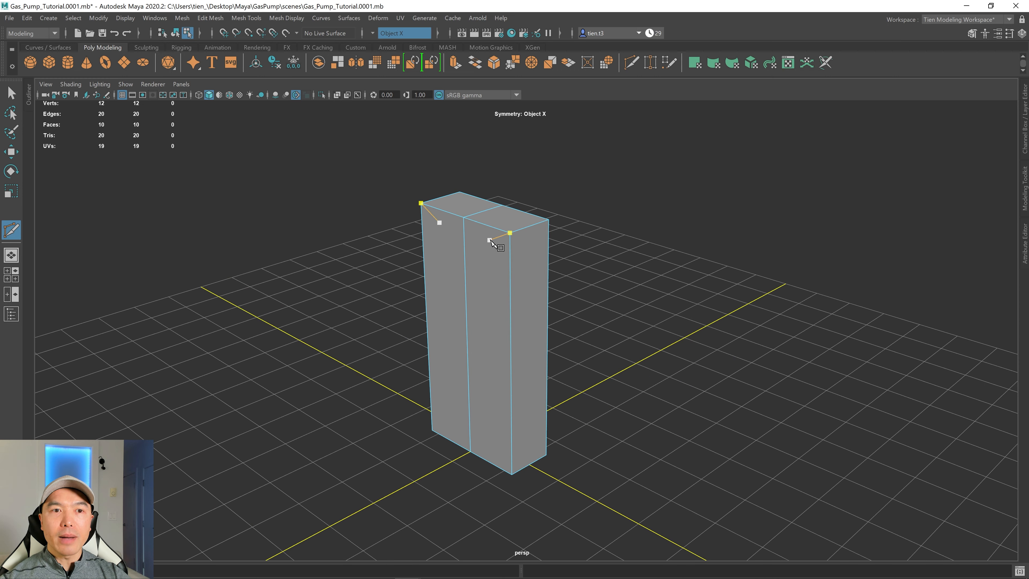
alt+drag(501, 229, 507, 245)
click(11, 93)
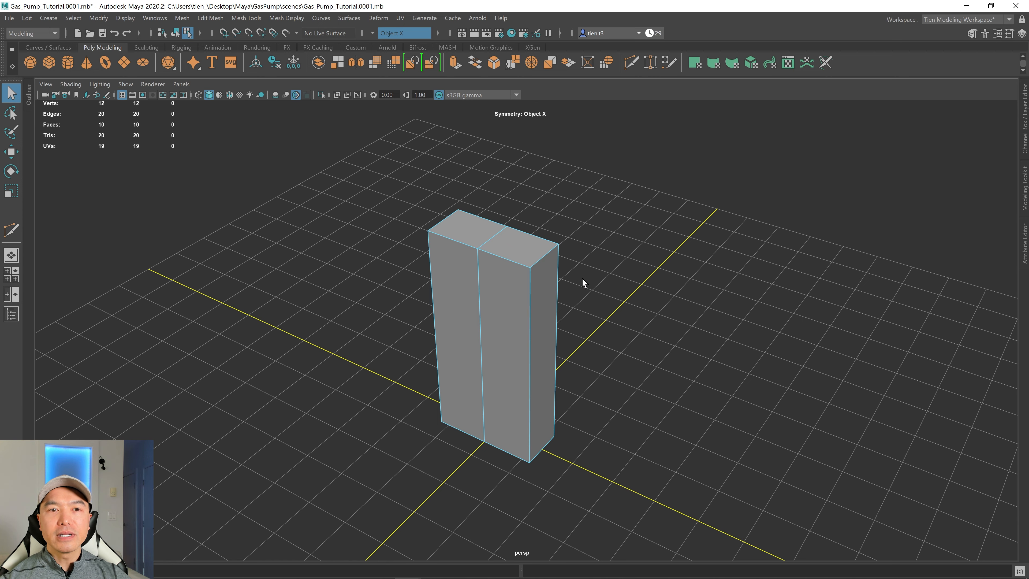
Select the block's front and back top edges and apply a bevel to them.
right_drag(614, 278, 617, 244)
alt+drag(618, 243, 527, 296)
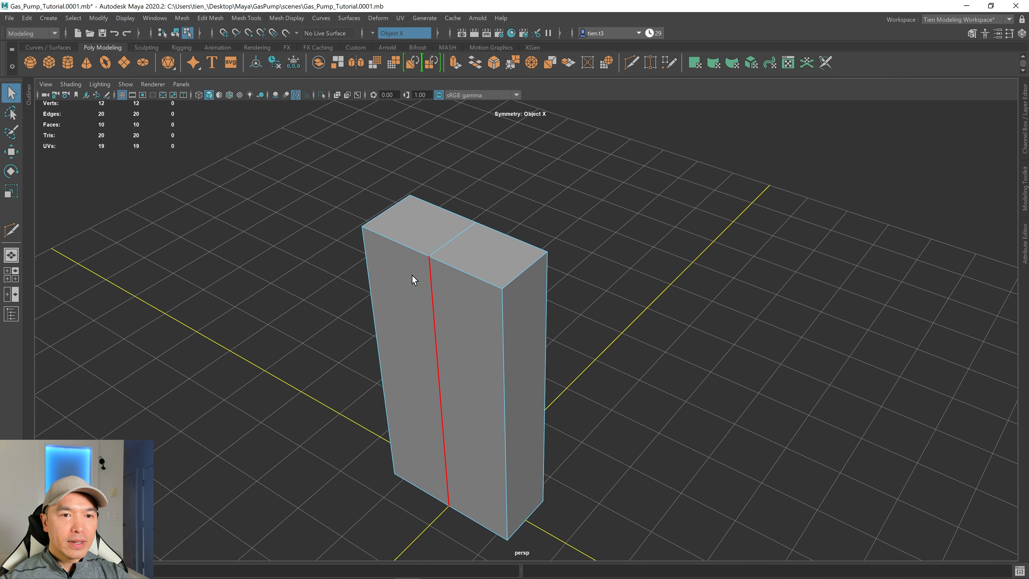
click(455, 269)
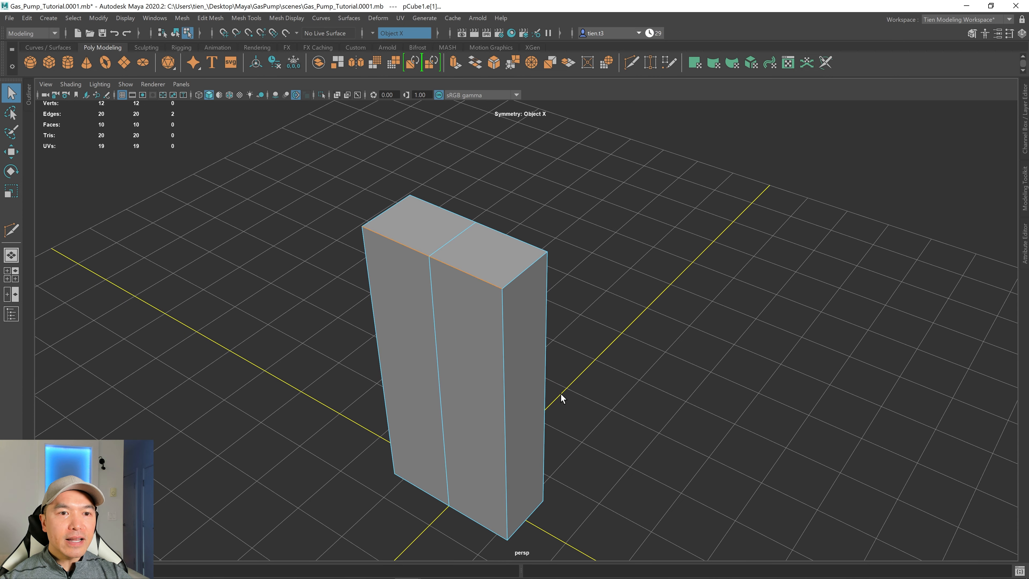
shift+click(521, 241)
alt+drag(521, 241, 557, 307)
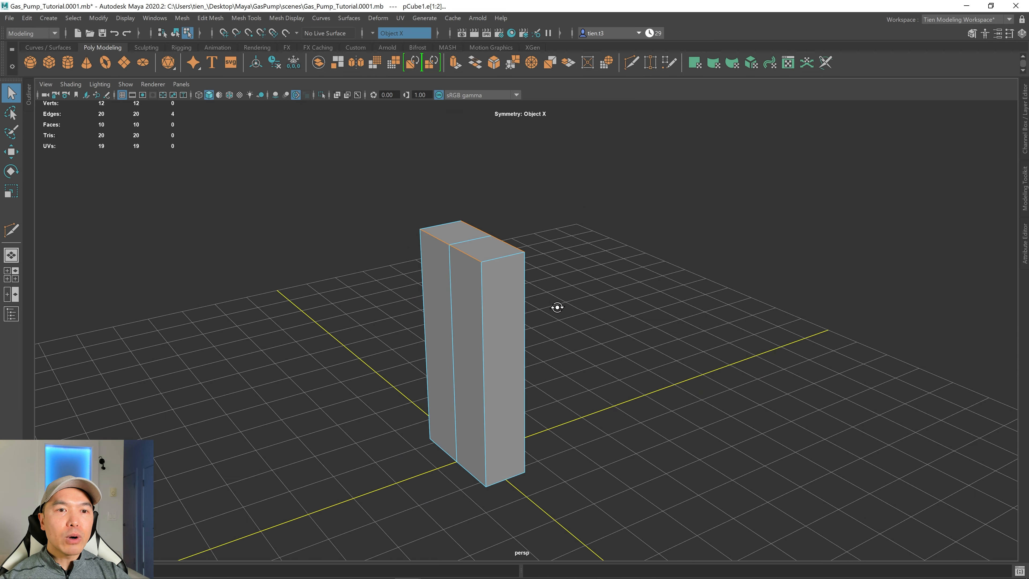
scroll(589, 304, up, 2)
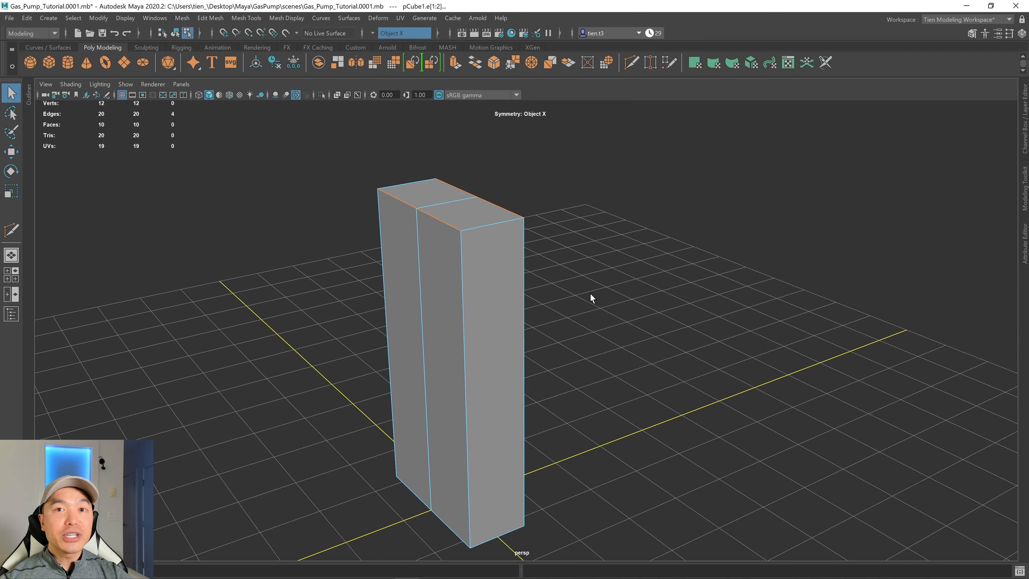
shift+right_click(584, 281)
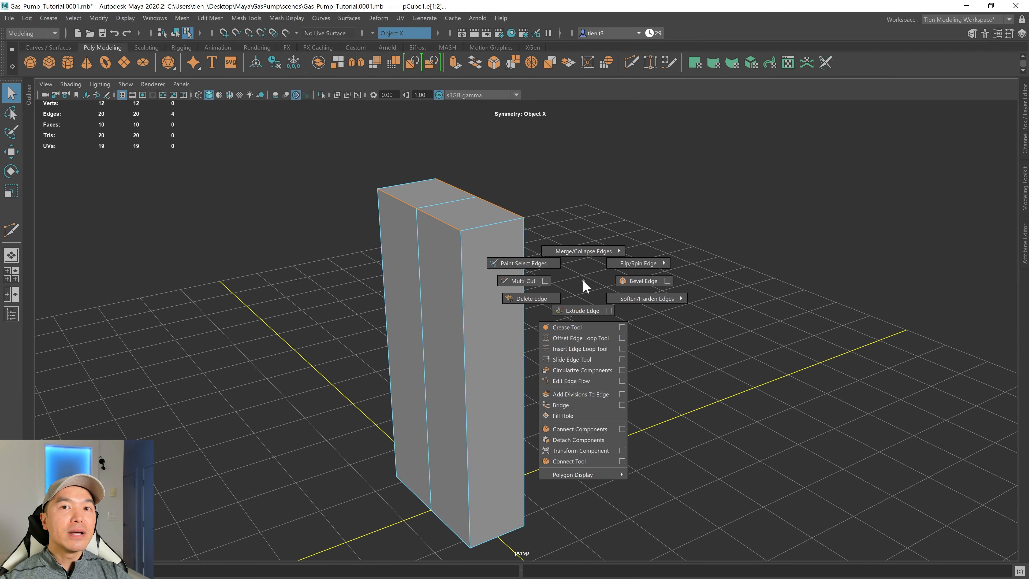
click(612, 280)
alt+drag(608, 302, 867, 317)
scroll(638, 246, up, 3)
alt+drag(638, 246, 503, 301)
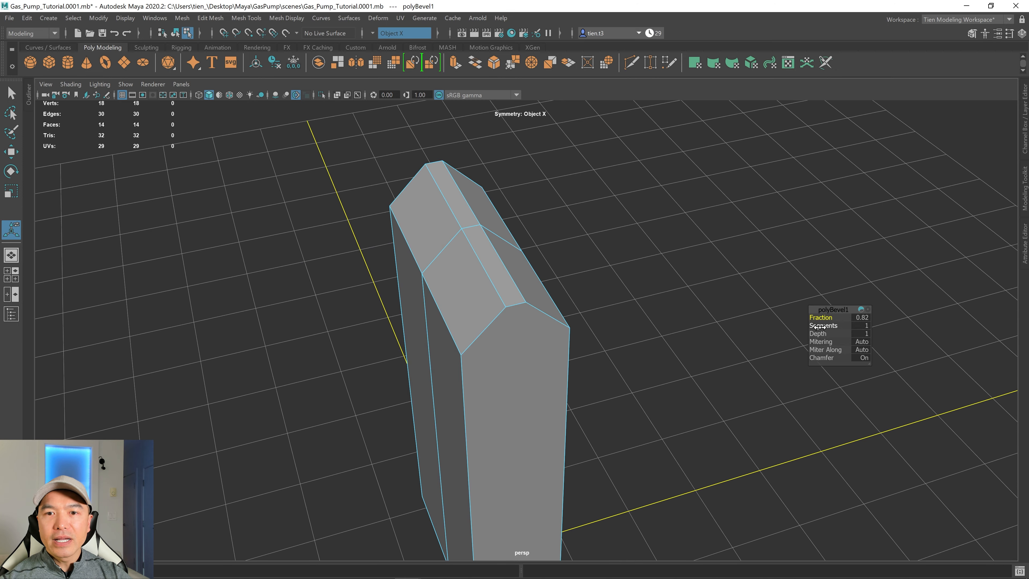
Set the bevel to 4 segments with a fraction of 1 to round the top.
drag(819, 326, 828, 324)
alt+drag(650, 343, 638, 329)
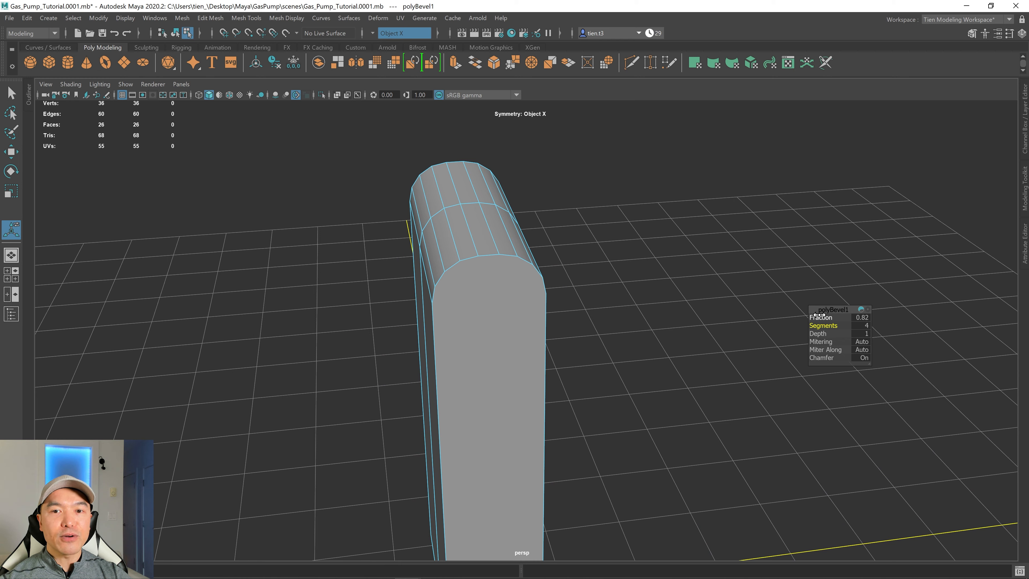
drag(819, 316, 821, 318)
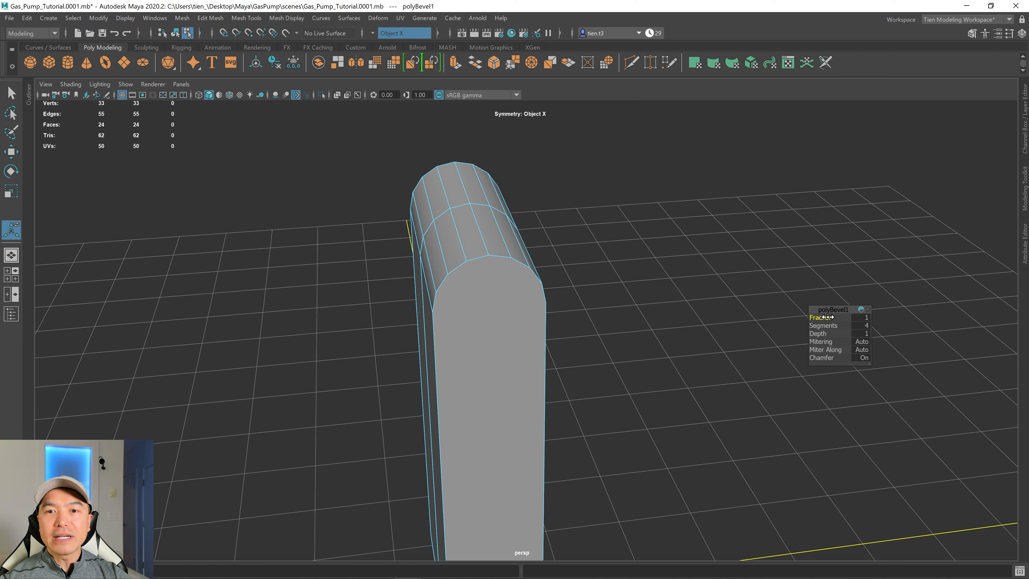
drag(817, 317, 827, 318)
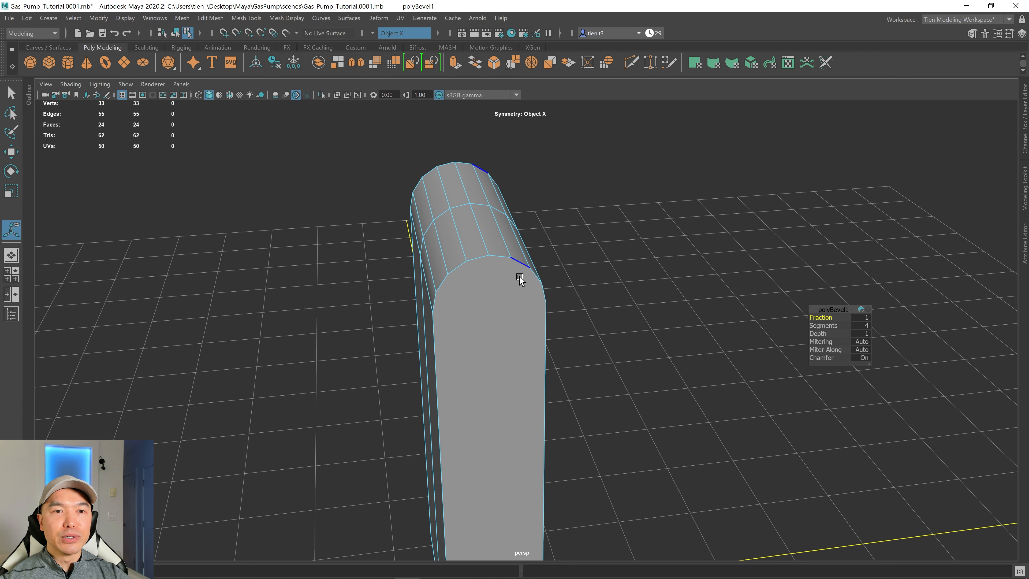
Orbit around the block to examine the rounded top from several angles.
alt+drag(524, 275, 498, 235)
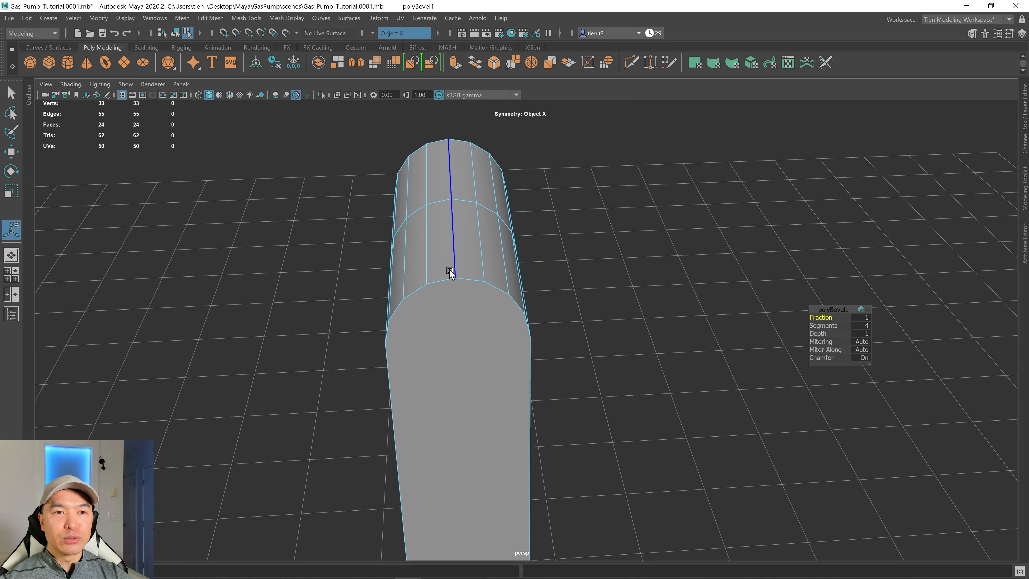
alt+drag(470, 271, 490, 266)
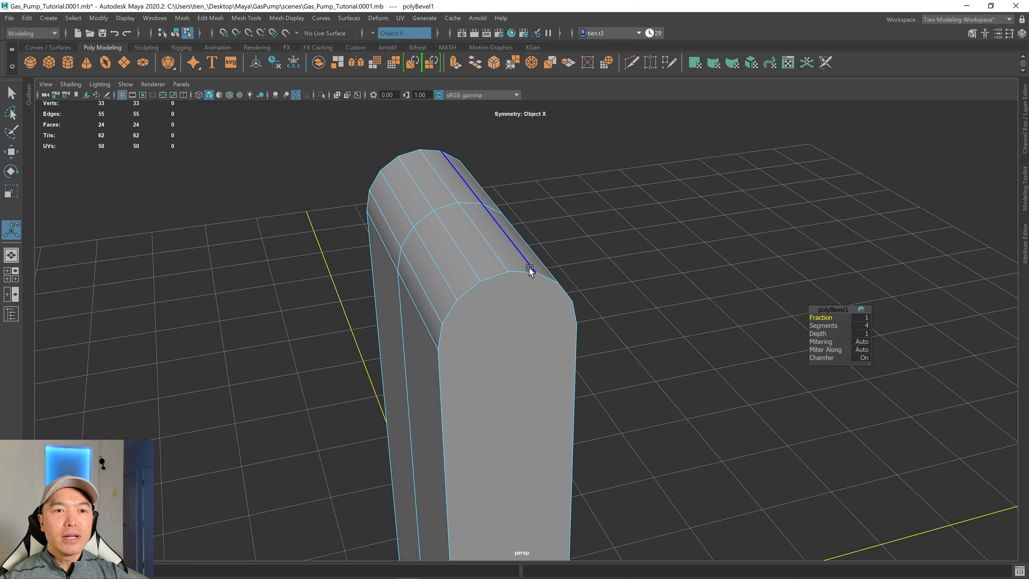
right_drag(667, 219, 592, 210)
alt+drag(592, 209, 511, 211)
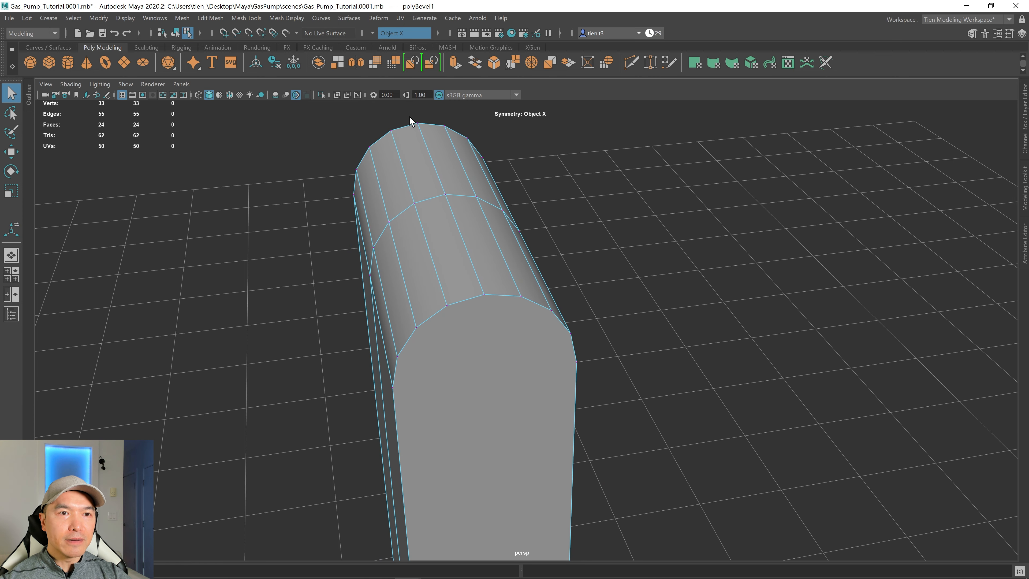
drag(426, 125, 427, 127)
alt+middle_drag(432, 133, 428, 196)
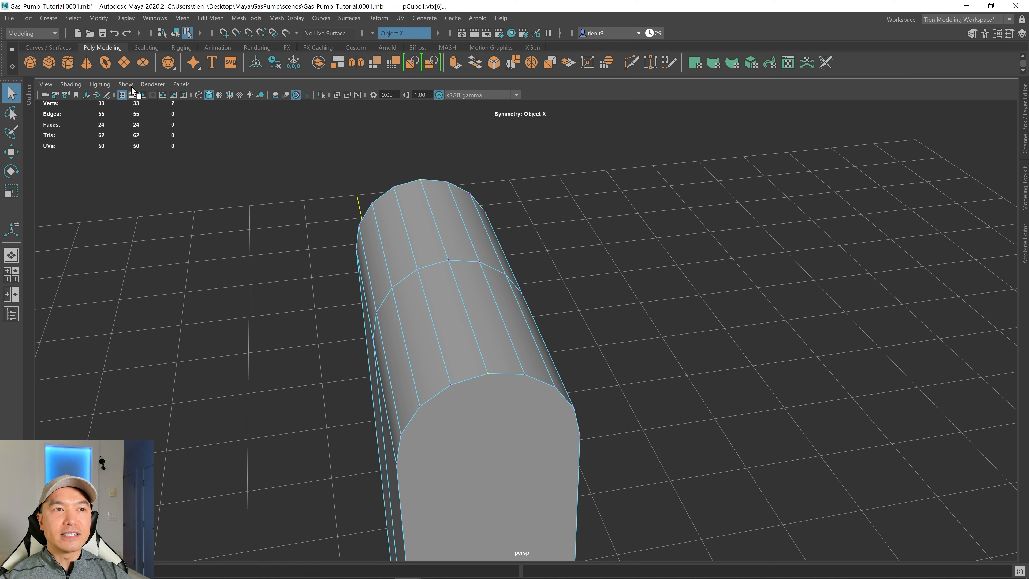
click(125, 18)
mouse_move(154, 57)
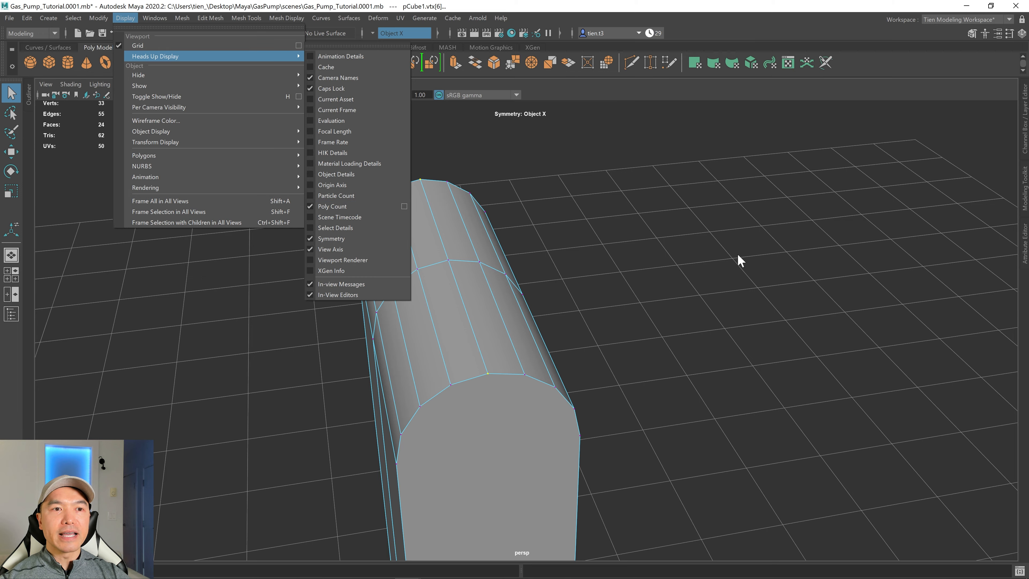
click(613, 328)
alt+drag(612, 328, 713, 269)
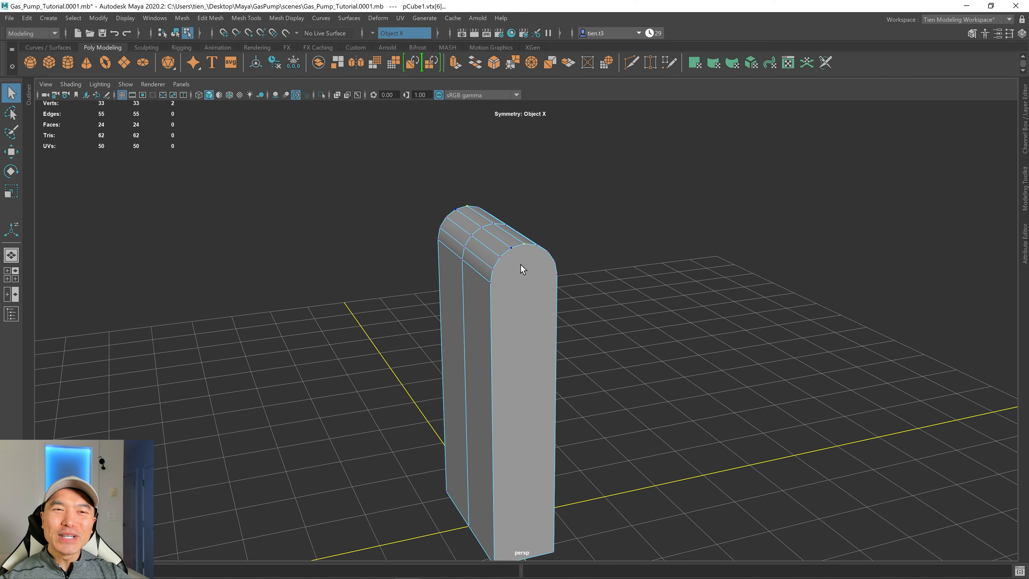
Select the whole body and scale it to make it much deeper from front to back.
right_drag(525, 265, 616, 222)
alt+drag(608, 240, 528, 289)
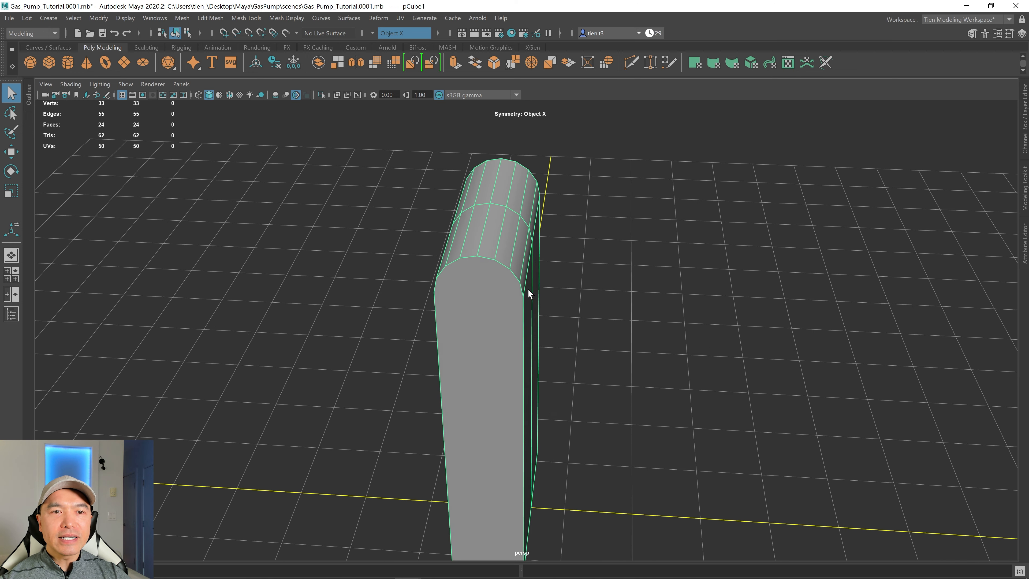
alt+drag(580, 258, 530, 238)
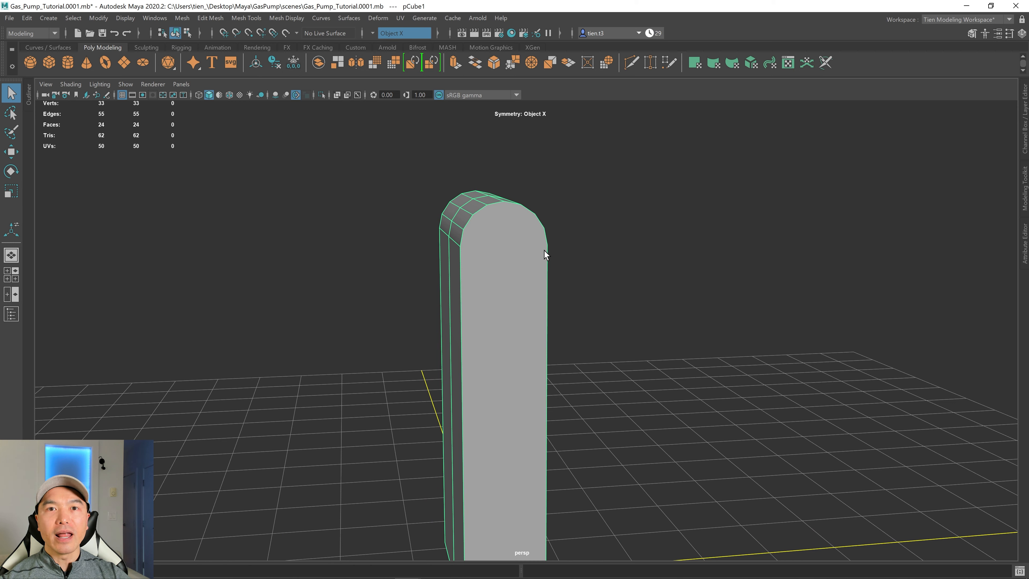
alt+drag(544, 250, 537, 289)
key(r)
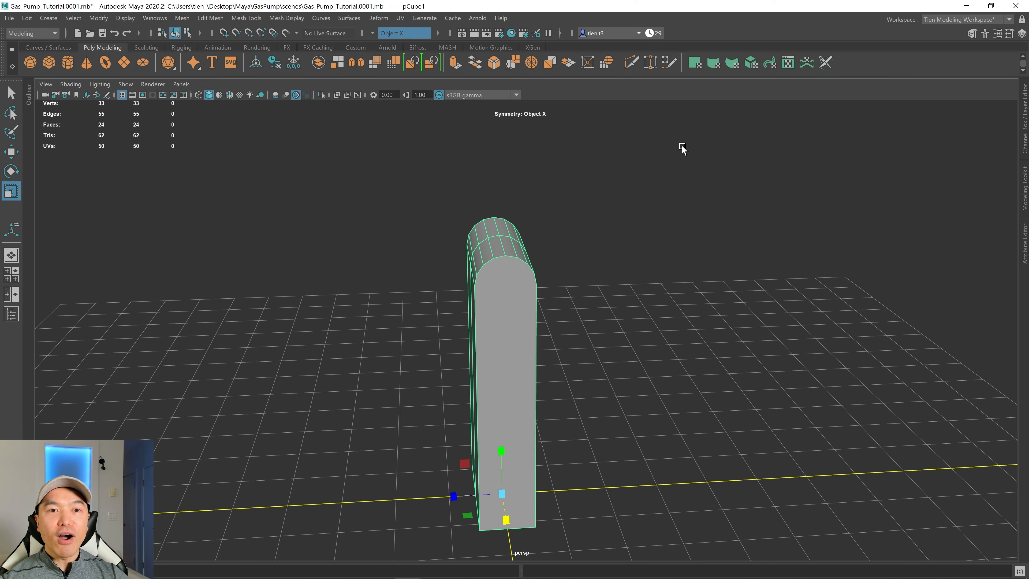
drag(459, 497, 538, 413)
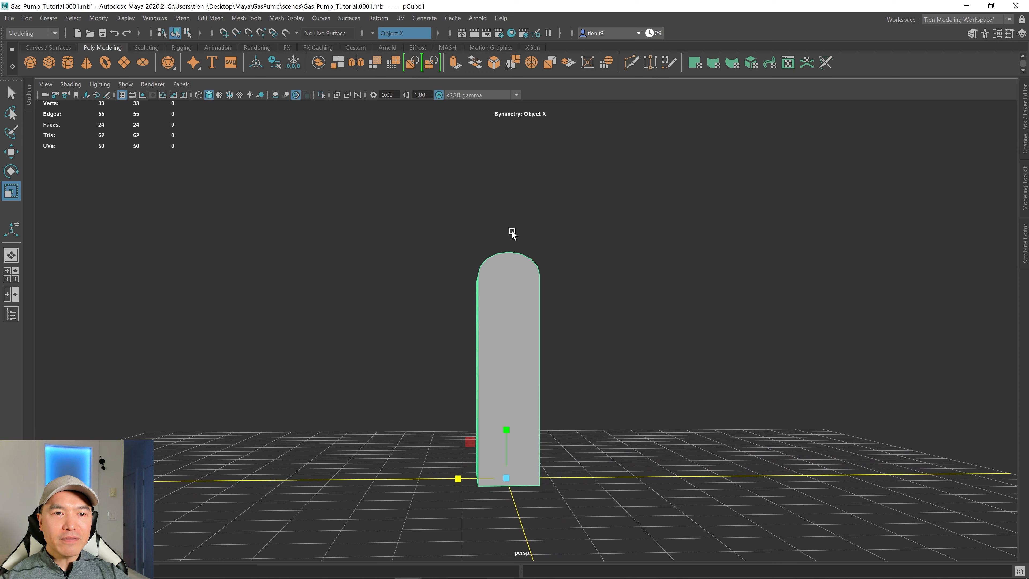
alt+drag(521, 249, 534, 269)
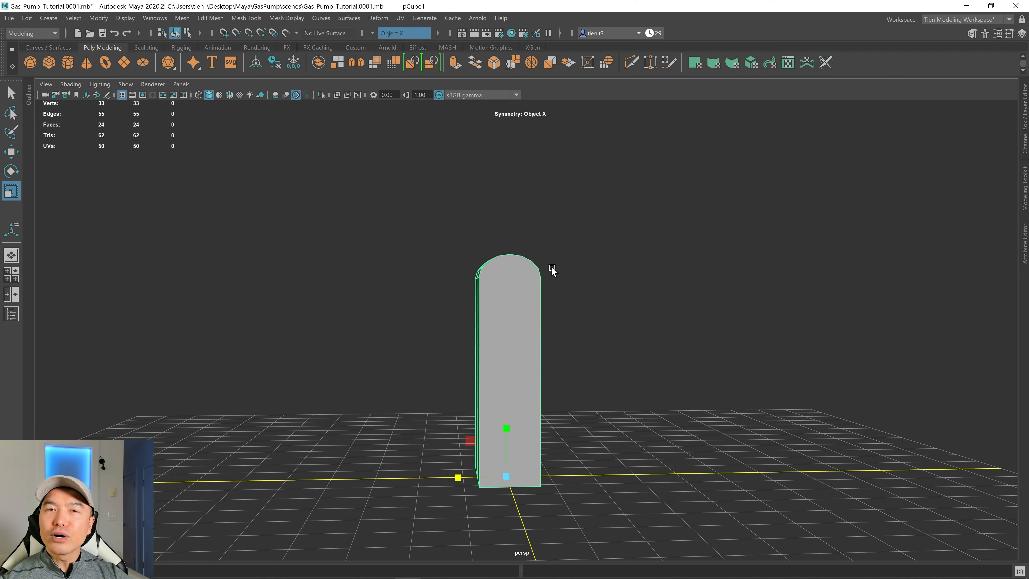
alt+drag(453, 299, 464, 399)
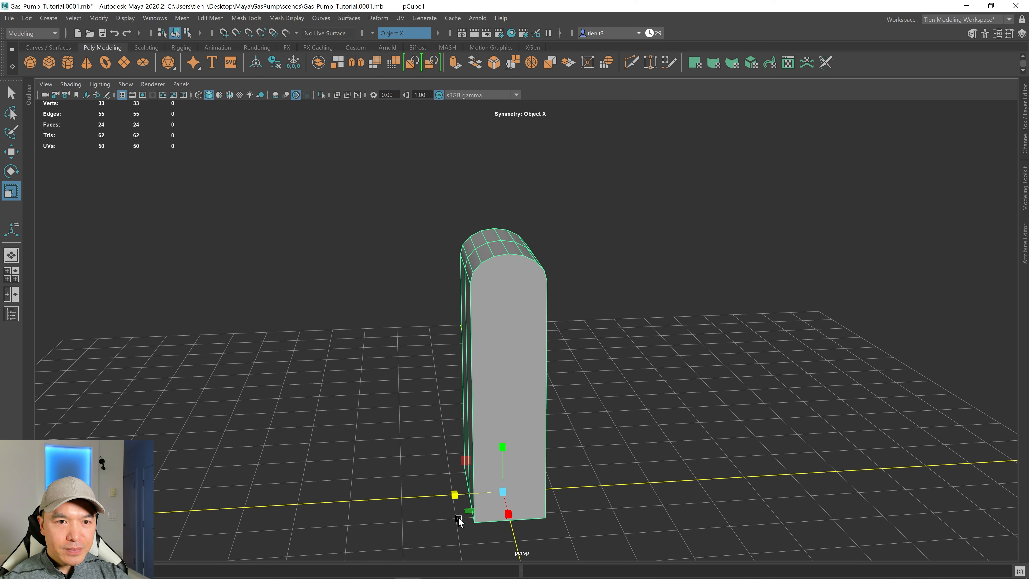
drag(454, 494, 594, 391)
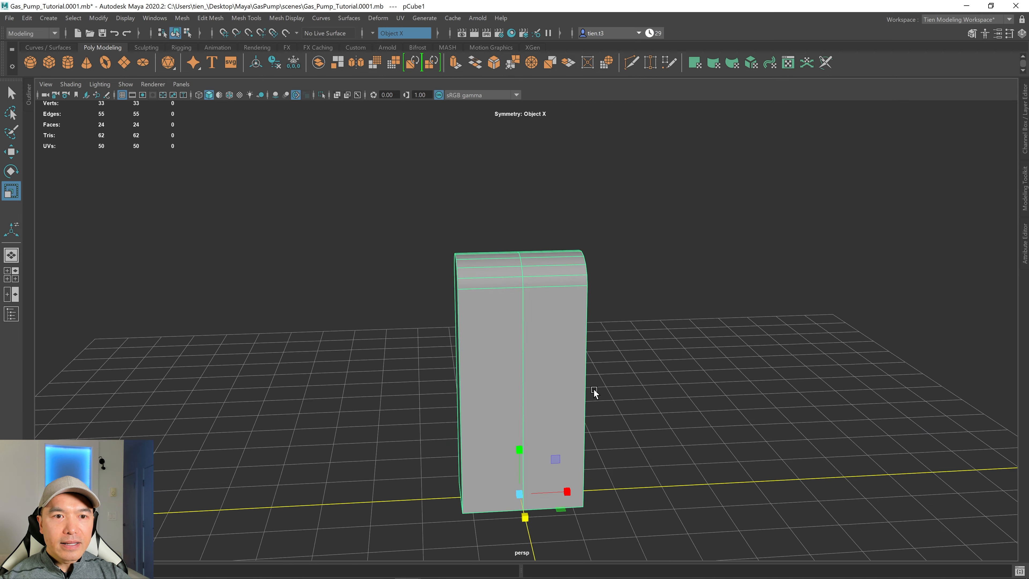
alt+drag(560, 347, 541, 352)
Select the faces around the arched side panel and extrude them with a thickness of 0.32.
right_click(558, 211)
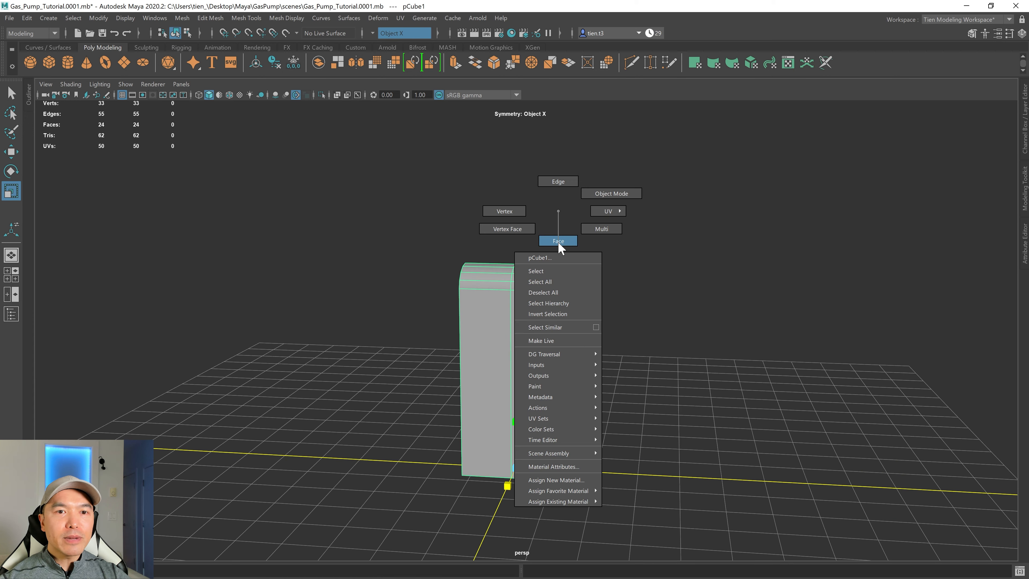
right_drag(558, 242, 558, 241)
drag(501, 235, 554, 306)
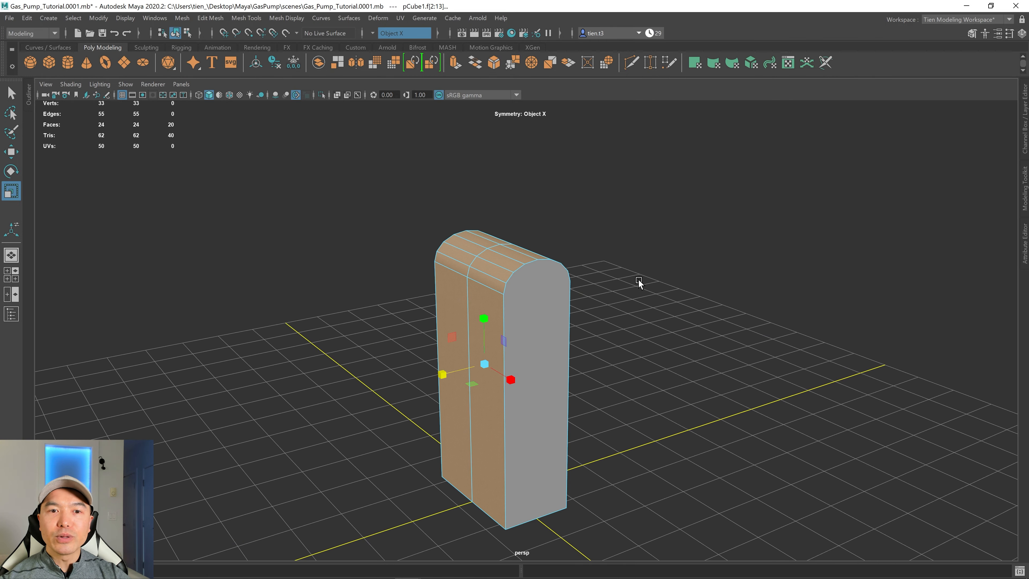
shift+right_drag(634, 275, 629, 296)
alt+drag(620, 304, 709, 319)
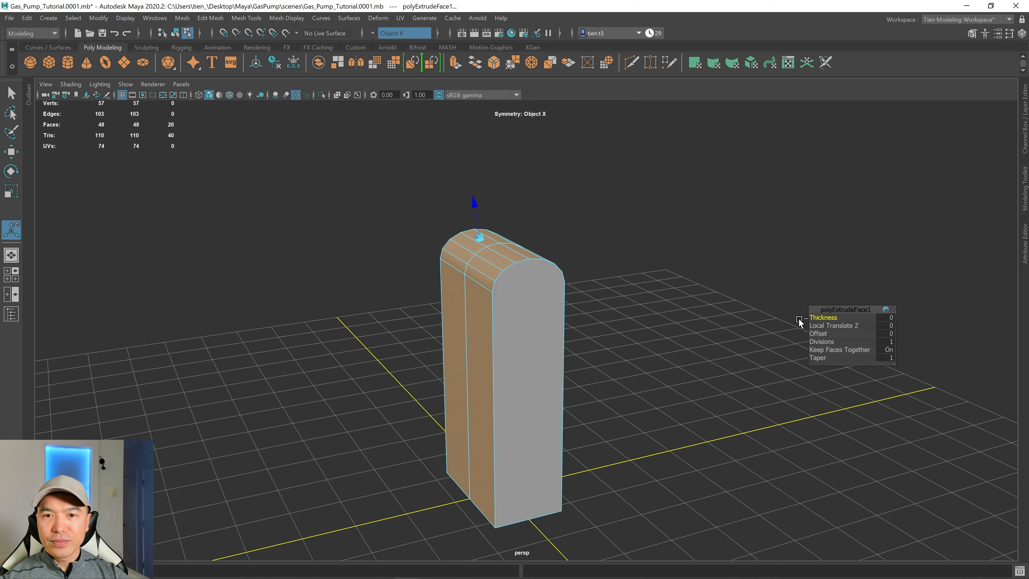
drag(818, 317, 828, 316)
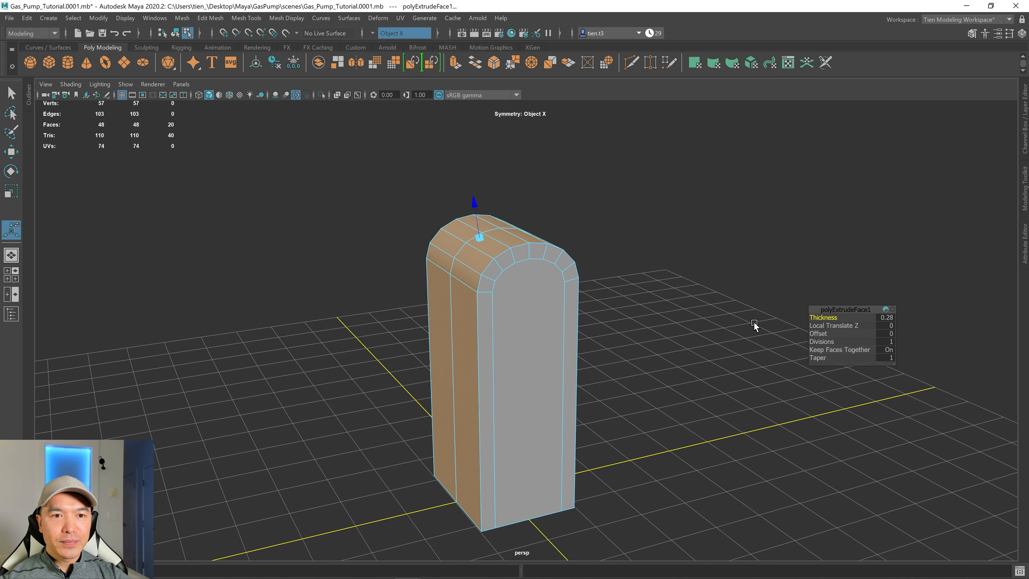
alt+drag(753, 325, 608, 310)
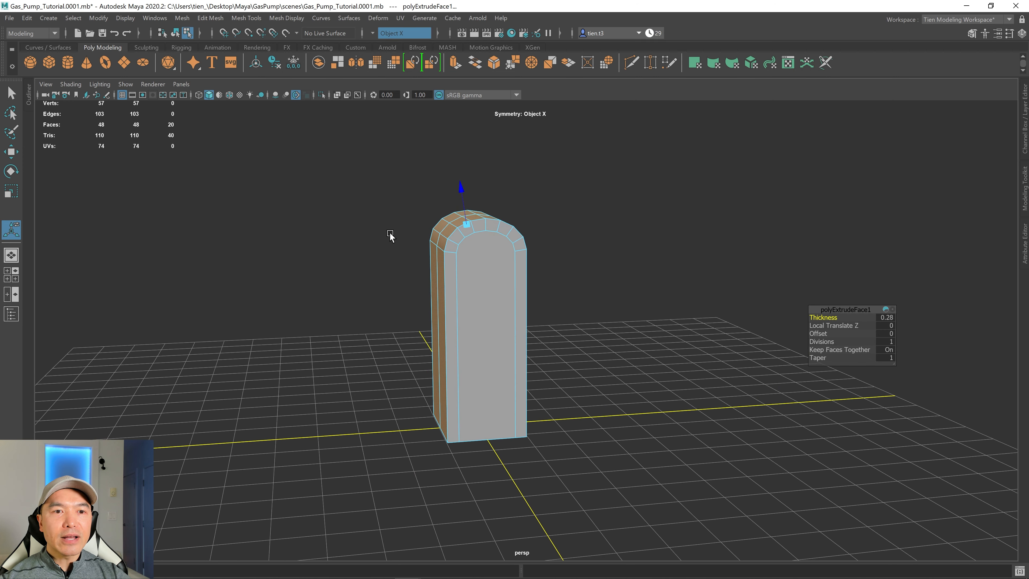
scroll(434, 269, up, 4)
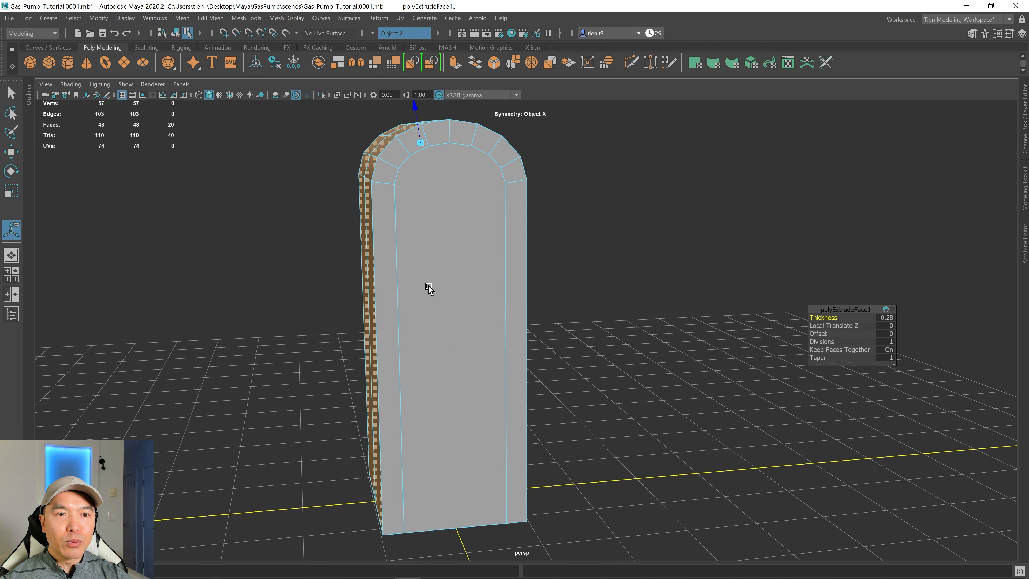
alt+drag(429, 289, 455, 315)
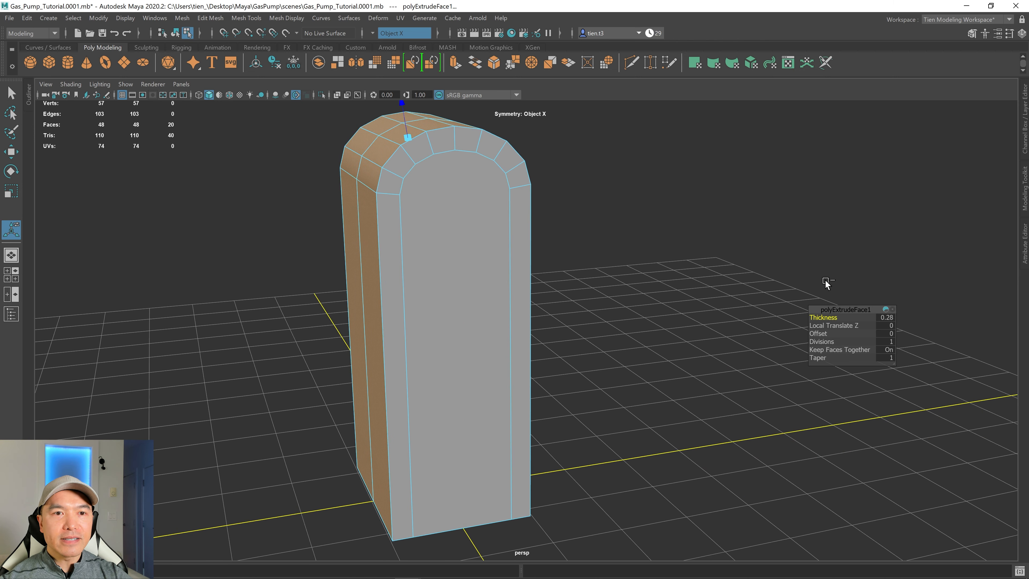
drag(814, 317, 816, 316)
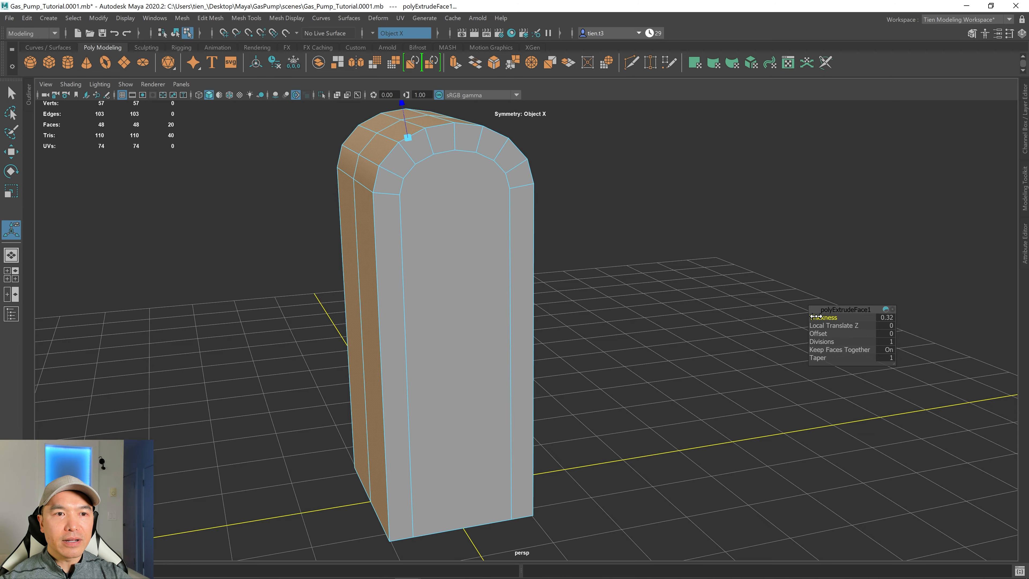
alt+drag(752, 325, 604, 308)
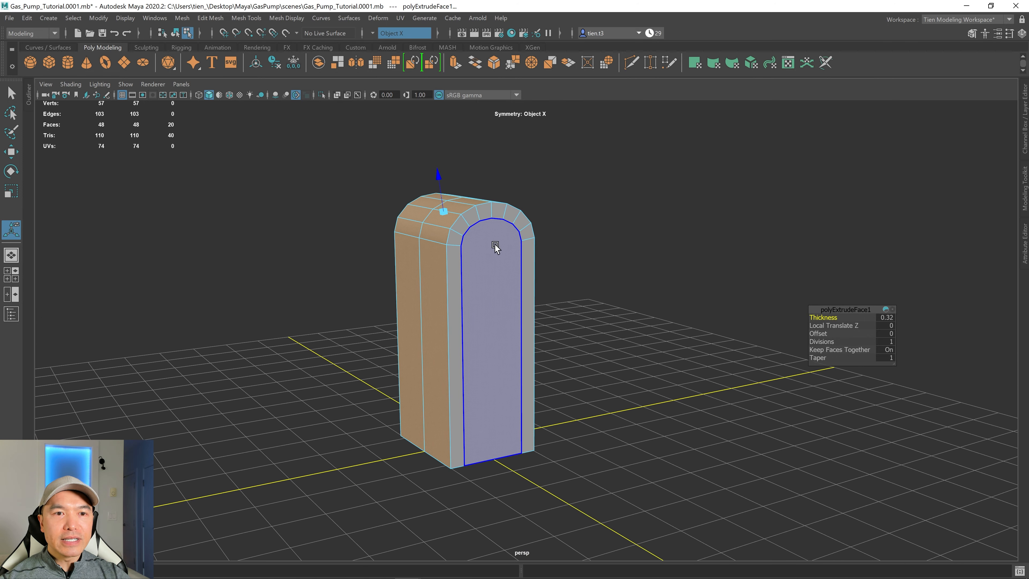
Select the arched side face and extrude it with a Local Translate Z of 0.388.
click(483, 282)
alt+drag(483, 282, 586, 353)
shift+right_drag(621, 245, 637, 279)
alt+drag(637, 279, 572, 351)
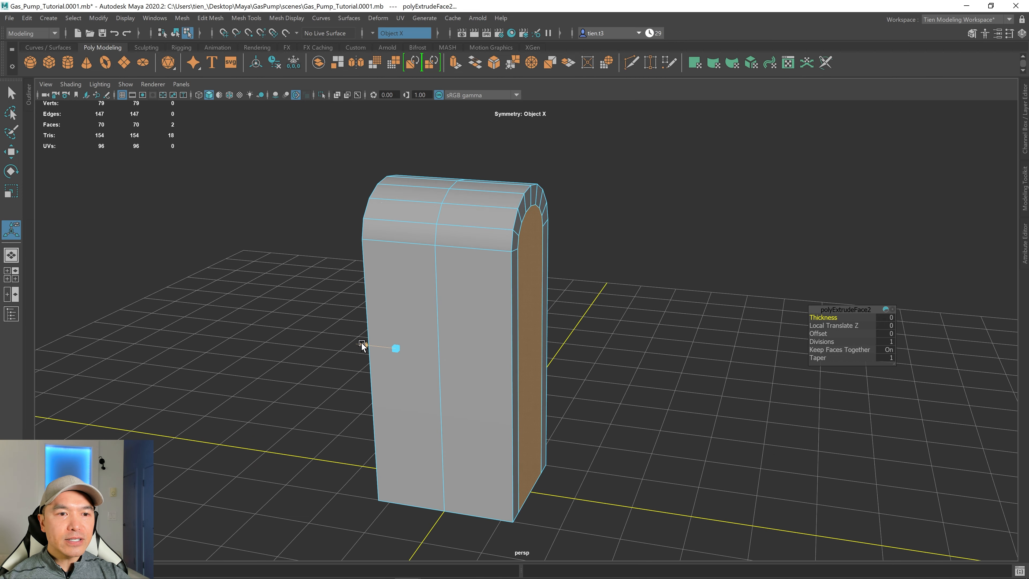
mouse_move(364, 347)
mouse_down()
mouse_move(347, 345)
mouse_move(395, 345)
mouse_move(369, 351)
mouse_up()
alt+drag(516, 340, 632, 407)
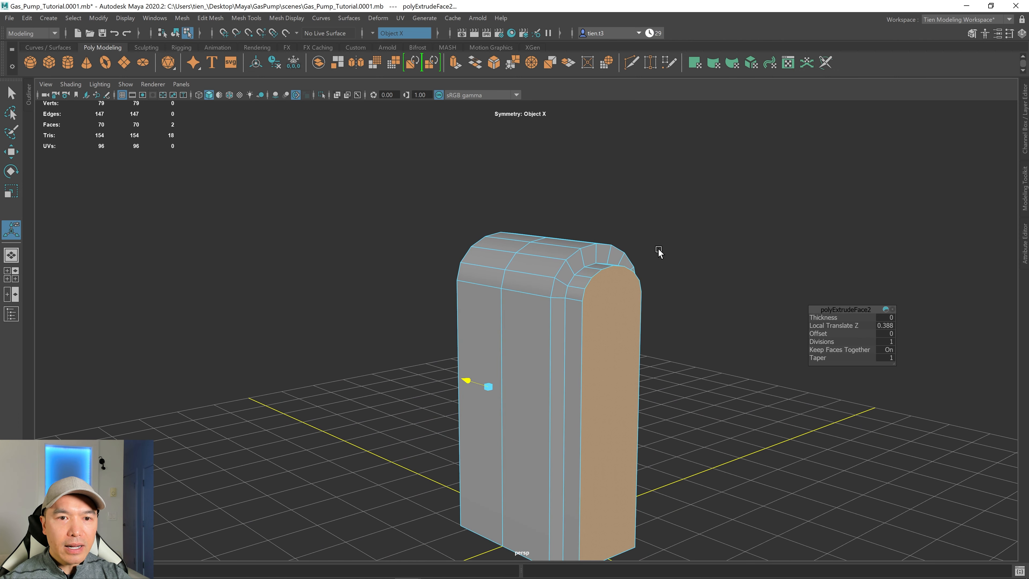
Select the vertical corner edges where the side panel meets the body and bevel them.
scroll(579, 324, up, 3)
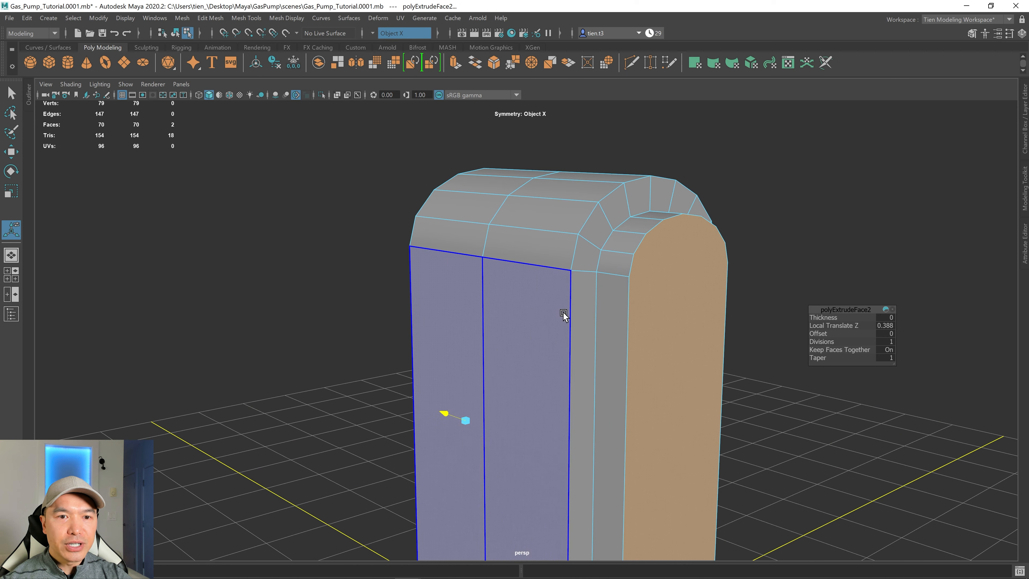
right_click(573, 276)
click(571, 244)
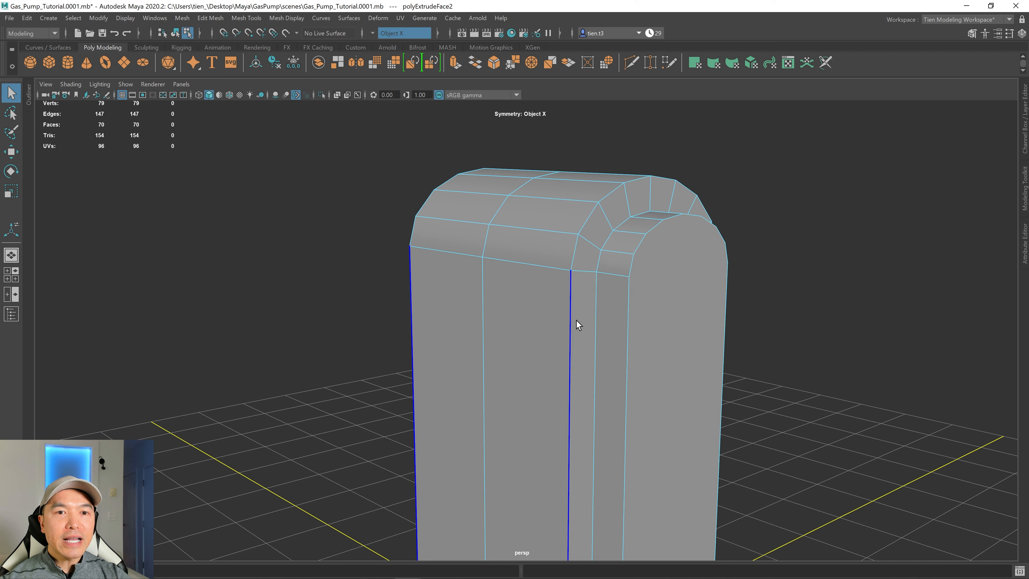
alt+drag(621, 344, 599, 299)
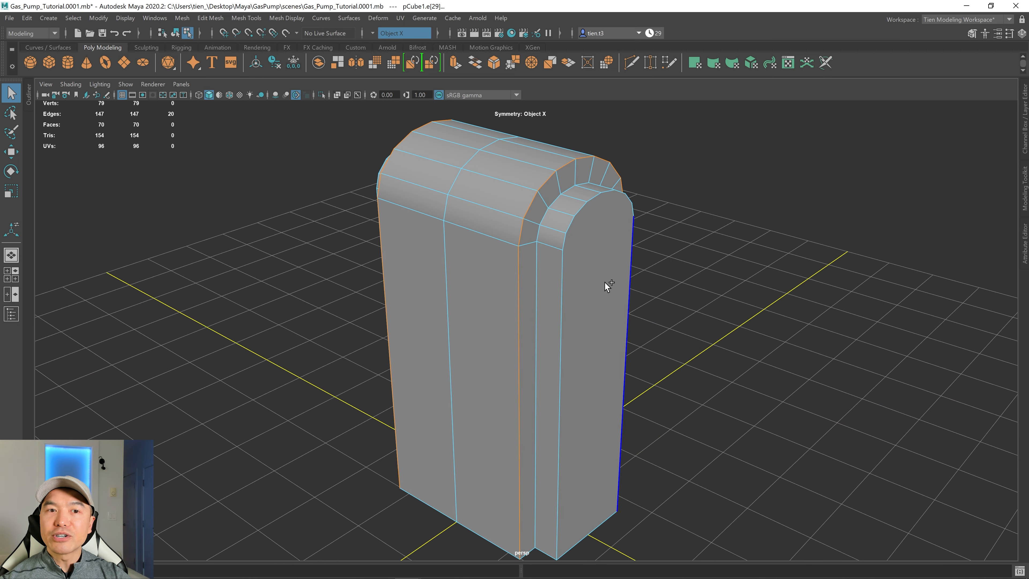
shift+right_drag(605, 280, 648, 279)
scroll(630, 281, up, 2)
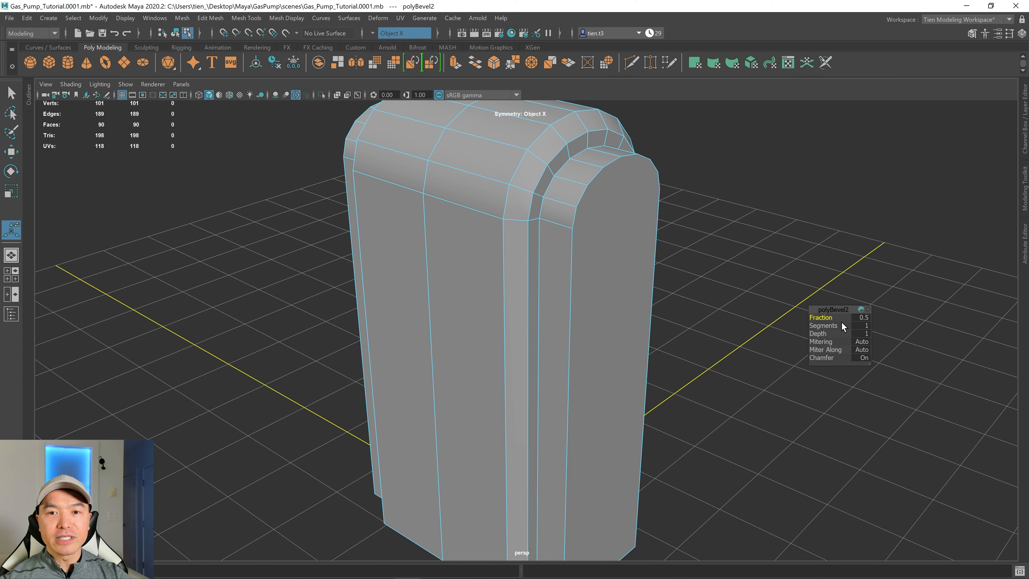
Set the bevel to 3 segments and a fraction of 1, checking the rounded corners from several angles.
drag(822, 325, 828, 325)
alt+drag(656, 318, 685, 279)
alt+middle_drag(601, 180, 577, 235)
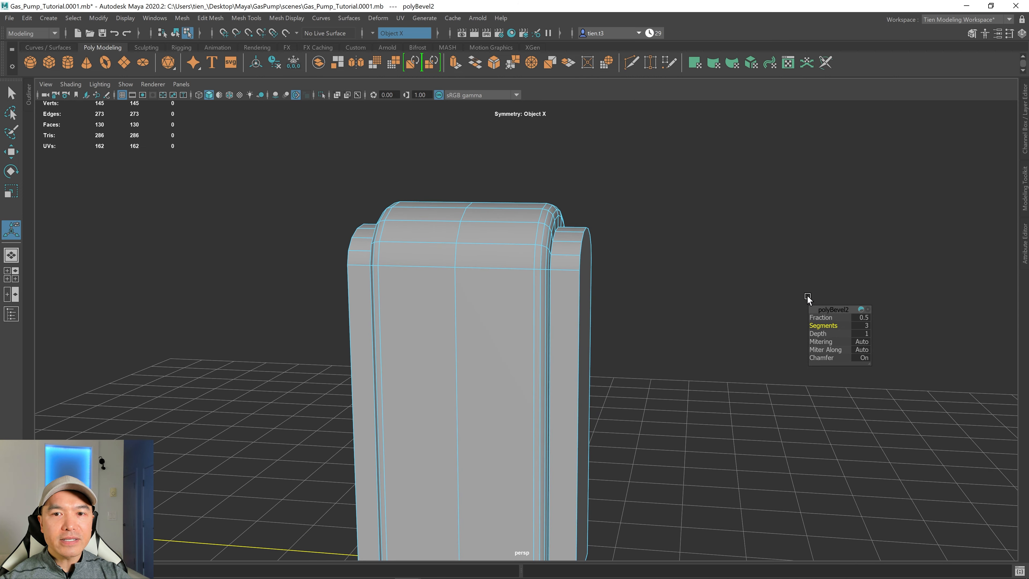
alt+drag(631, 257, 610, 268)
drag(817, 314, 817, 315)
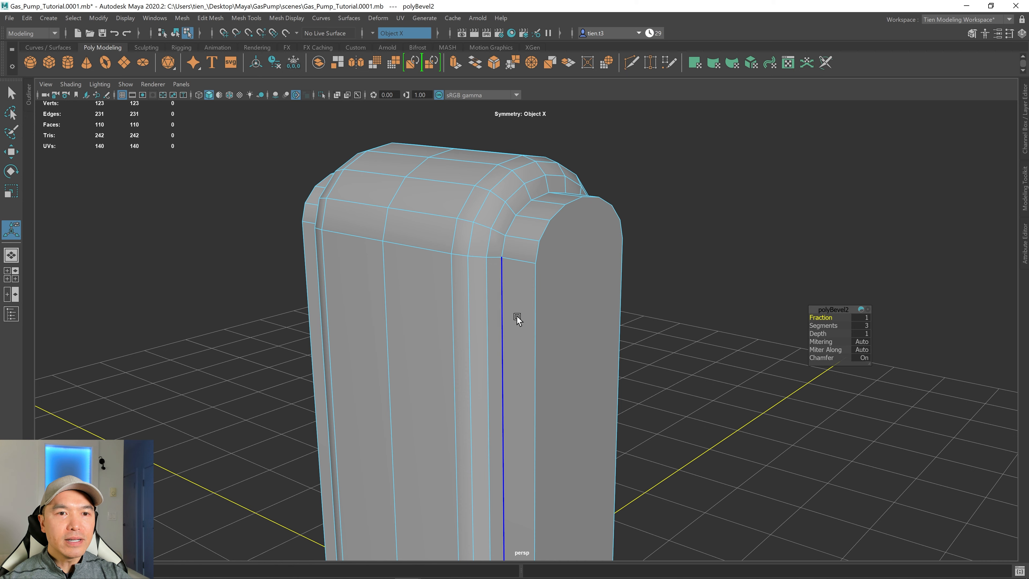
alt+middle_drag(519, 264, 562, 219)
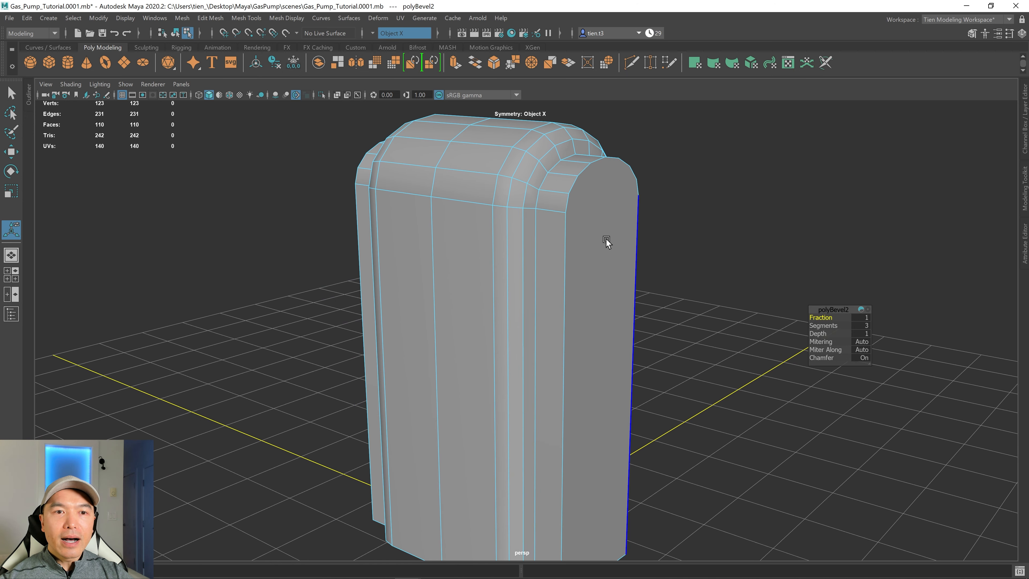
scroll(606, 239, up, 2)
alt+drag(675, 242, 624, 251)
drag(822, 317, 919, 314)
scroll(639, 340, down, 2)
alt+drag(639, 340, 611, 340)
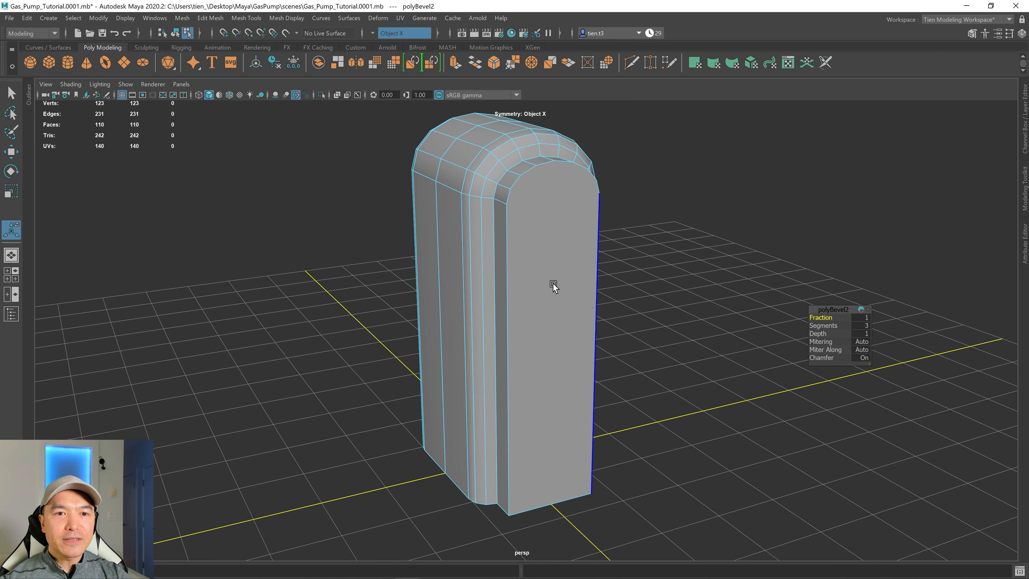
With the Multi-Cut tool, cut a vertical edge down the center of the front panel from the arch top to the bottom edge.
alt+drag(553, 285, 535, 305)
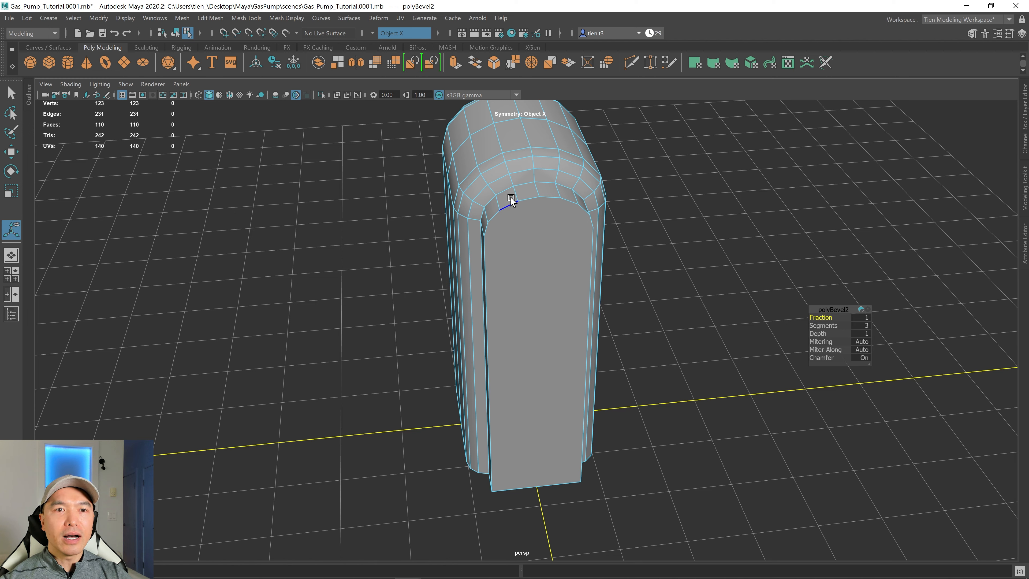
right_drag(511, 197, 571, 170)
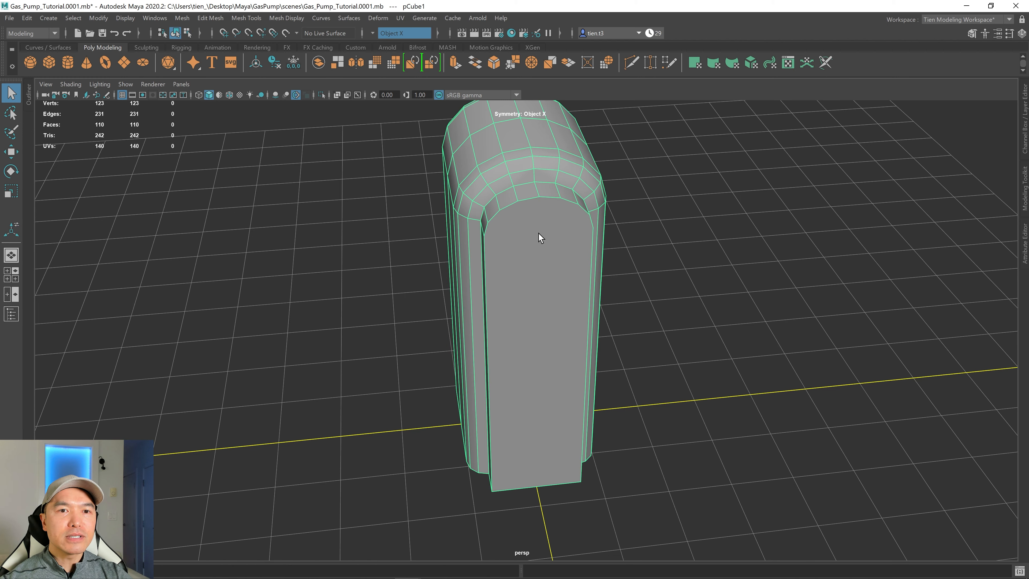
shift+right_drag(551, 238, 406, 238)
scroll(466, 257, up, 3)
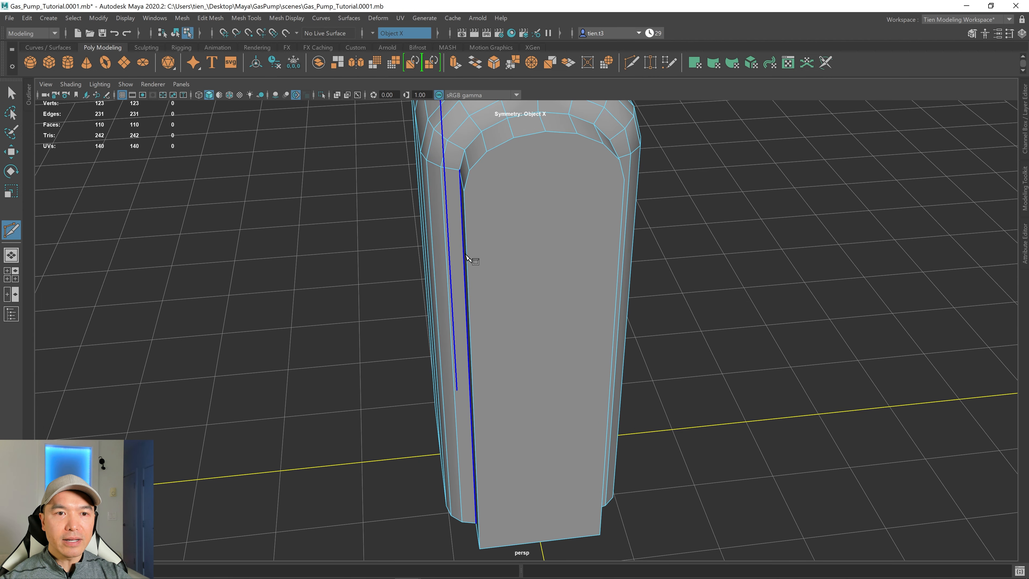
alt+drag(470, 254, 460, 295)
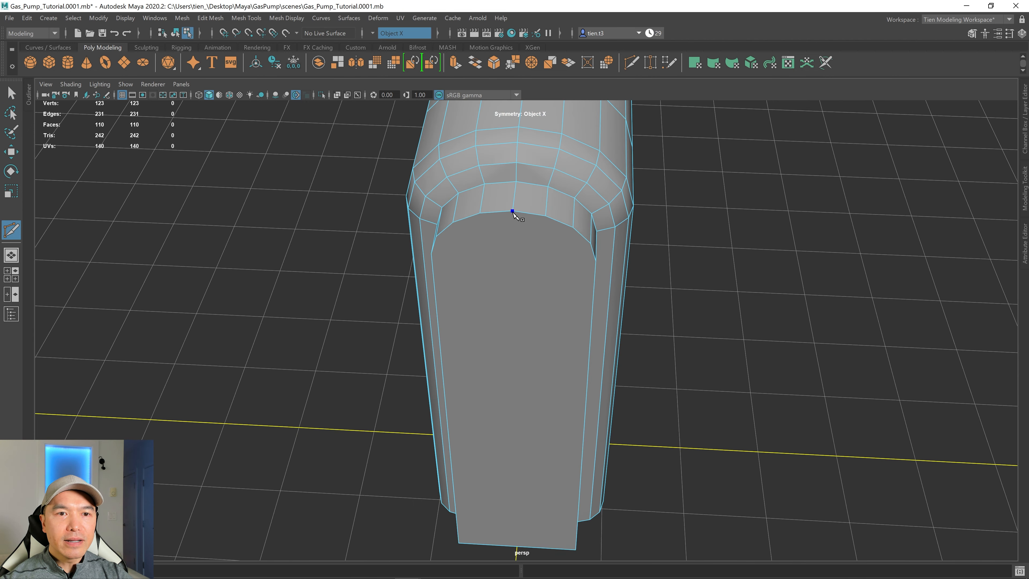
scroll(582, 310, down, 3)
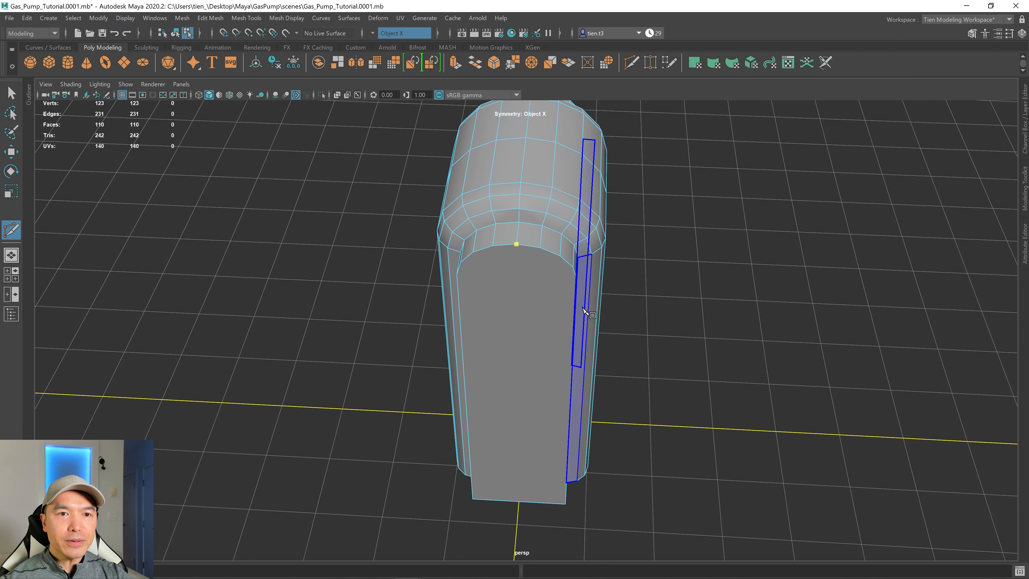
alt+middle_drag(584, 310, 588, 207)
scroll(542, 384, up, 2)
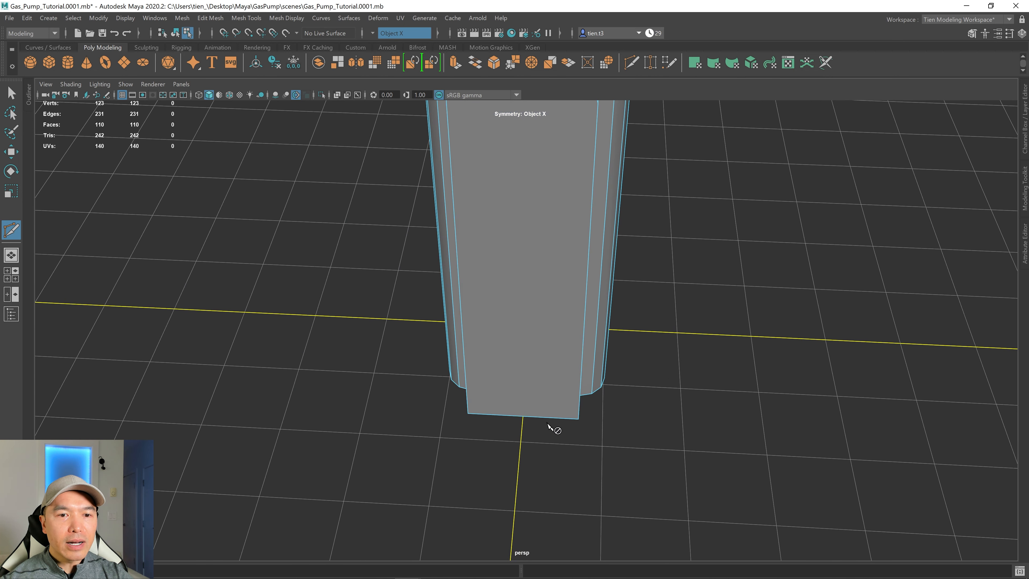
ctrl+click(523, 416)
alt+drag(524, 420, 540, 412)
alt+drag(554, 410, 528, 404)
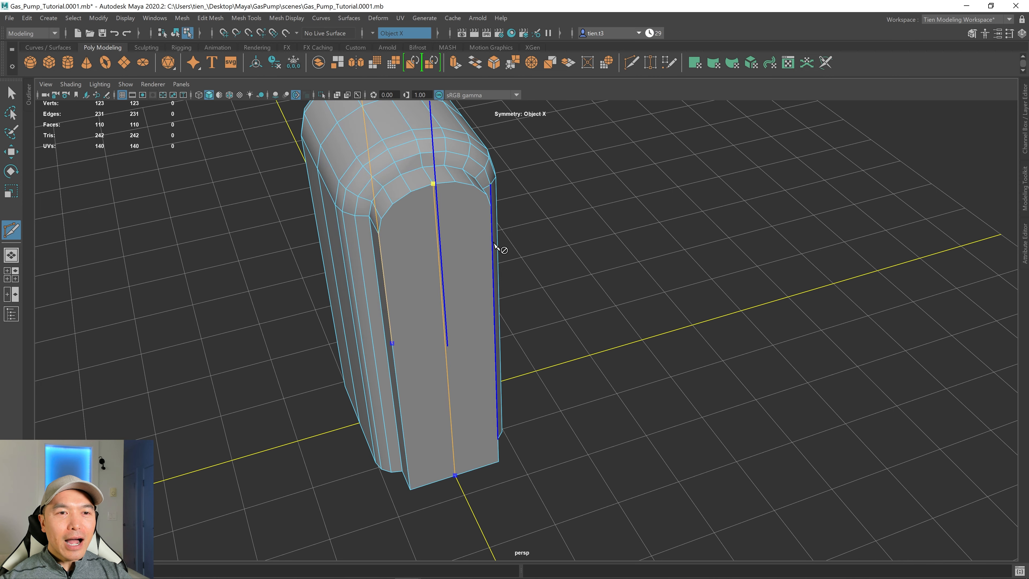
click(495, 260)
key(Return)
alt+drag(501, 269, 495, 299)
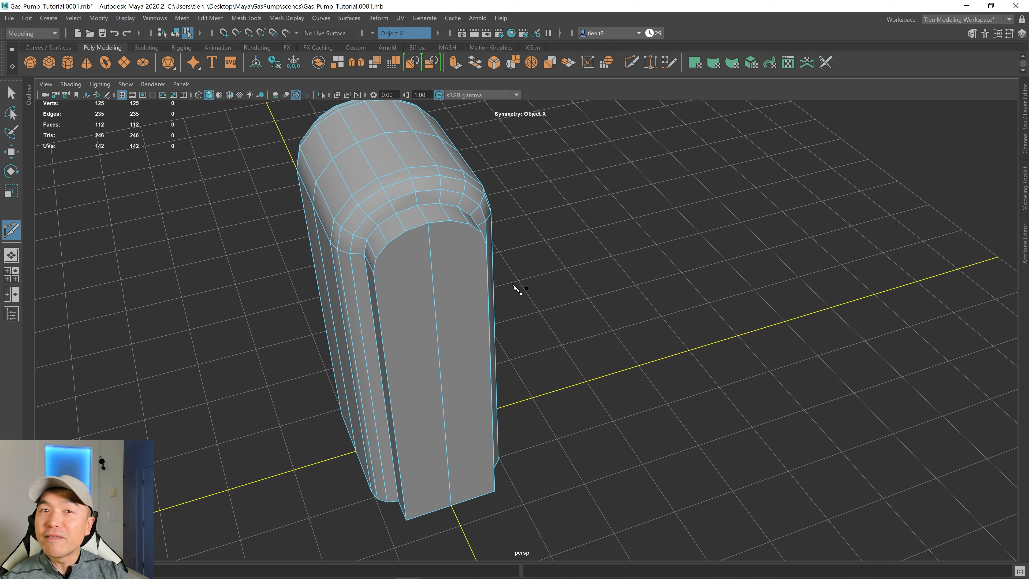
Multi-Cut a horizontal edge across the front panel where the arch begins, from one side corner to the other.
alt+drag(466, 292, 397, 275)
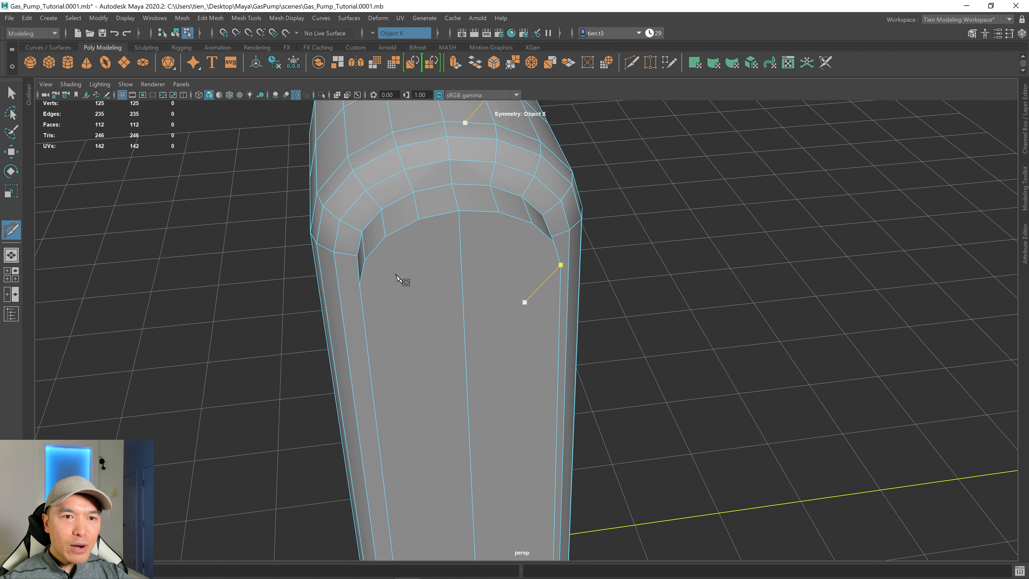
click(360, 285)
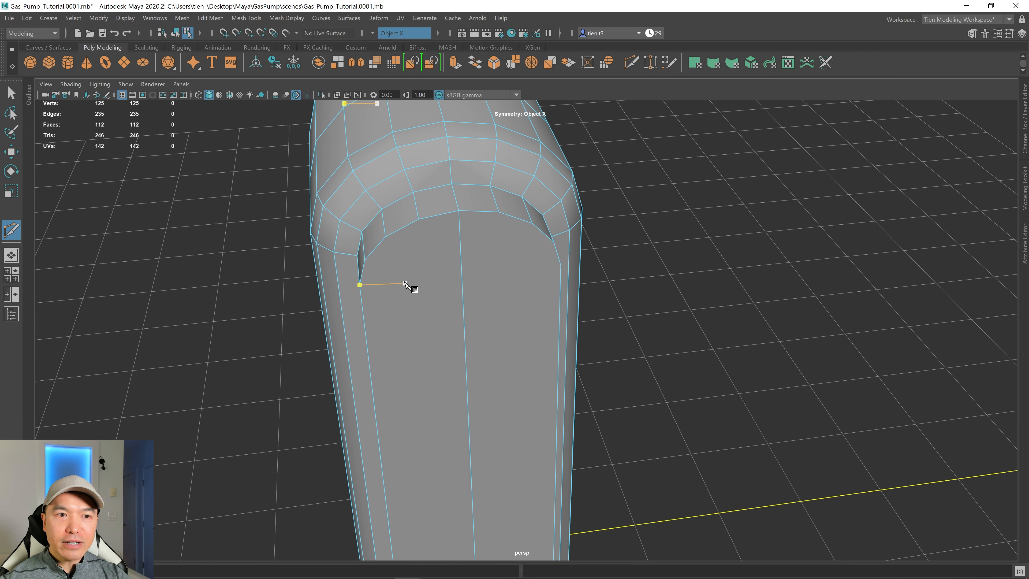
click(359, 285)
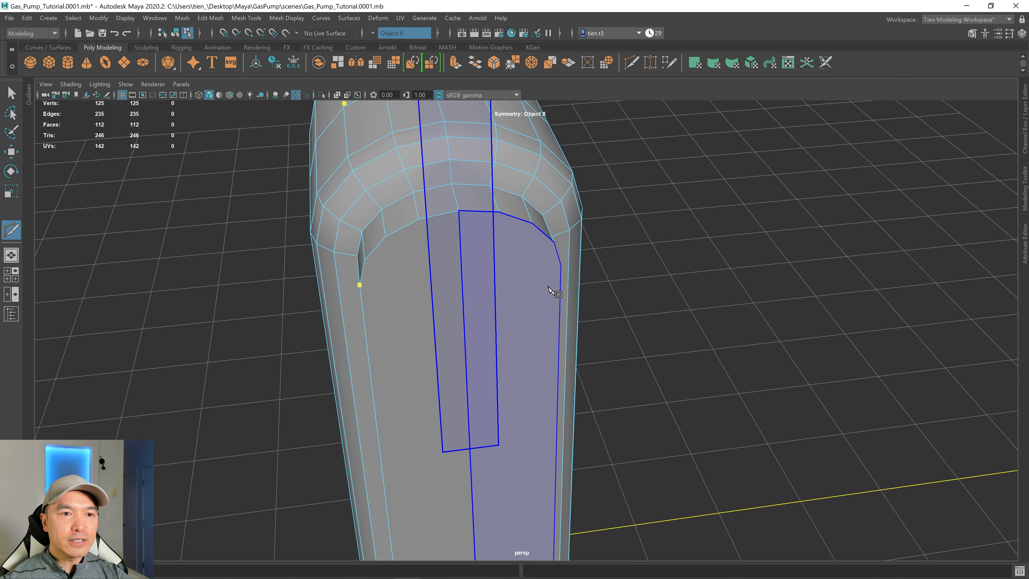
alt+drag(550, 290, 490, 306)
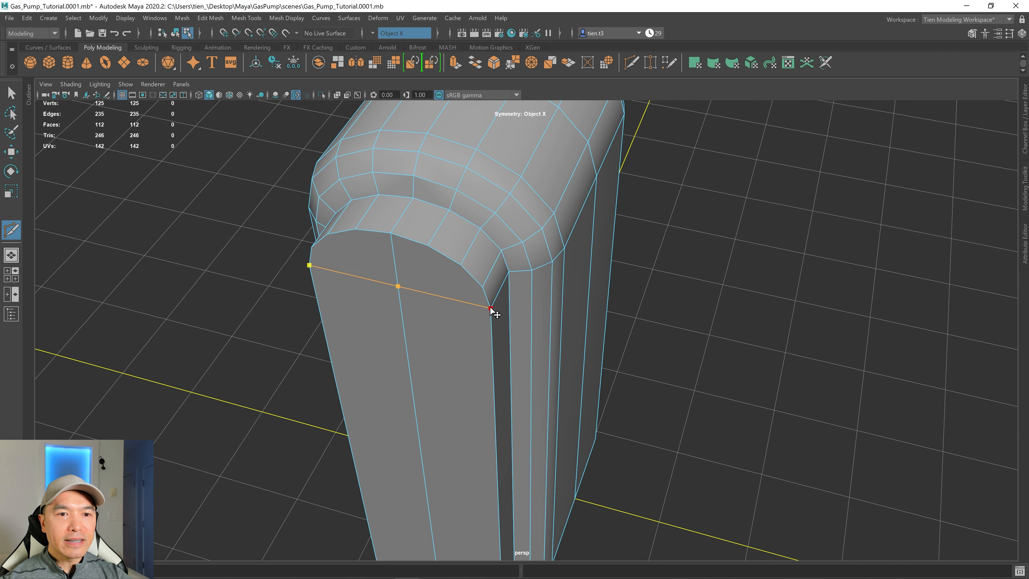
click(490, 307)
key(Return)
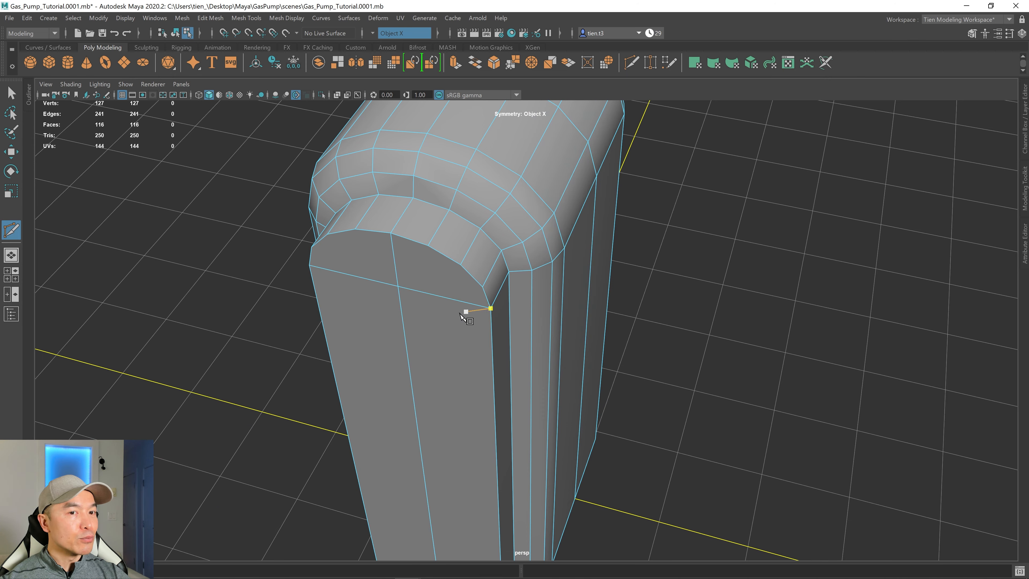
Multi-Cut edges from both sides of the arch down to the center point of the new horizontal edge.
mouse_move(467, 312)
alt+mouse_down()
mouse_move(437, 306)
mouse_move(451, 301)
alt+mouse_up()
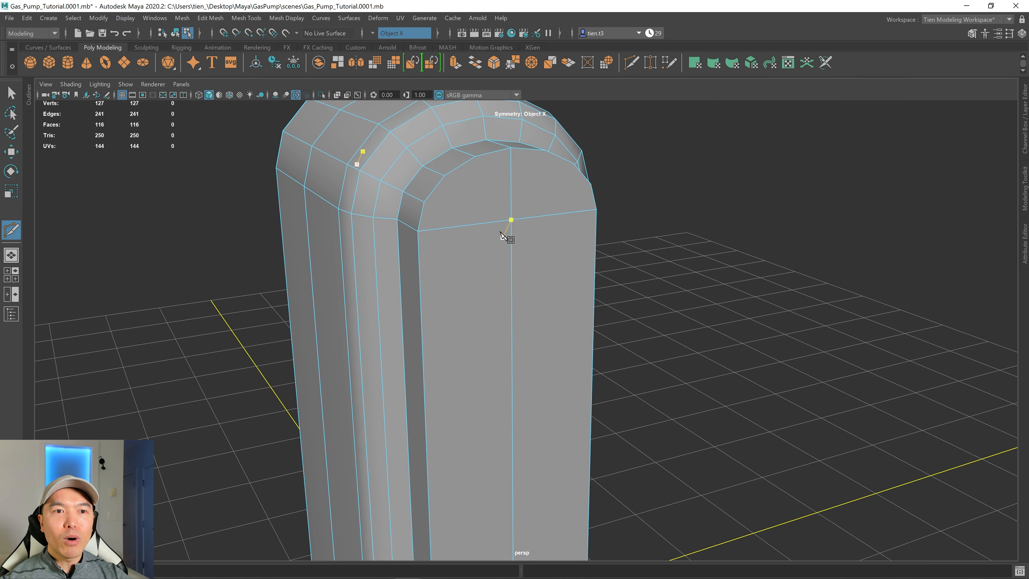
click(475, 156)
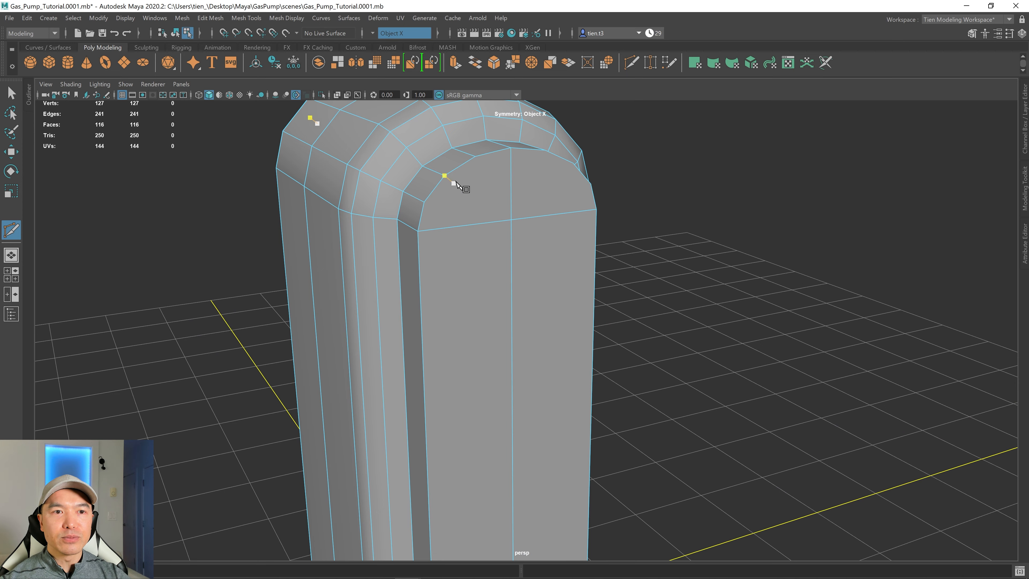
click(444, 176)
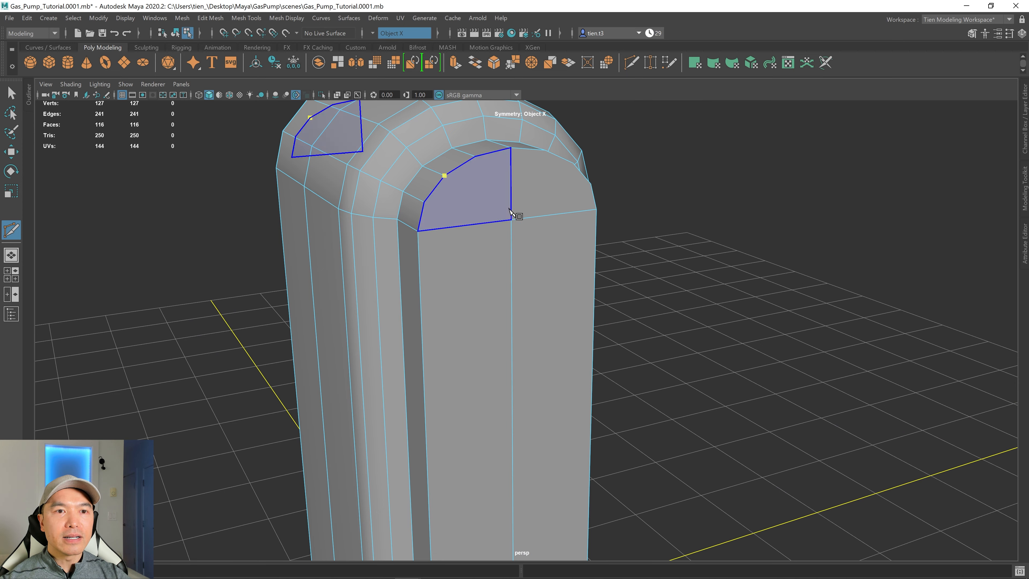
click(512, 220)
alt+drag(511, 220, 457, 285)
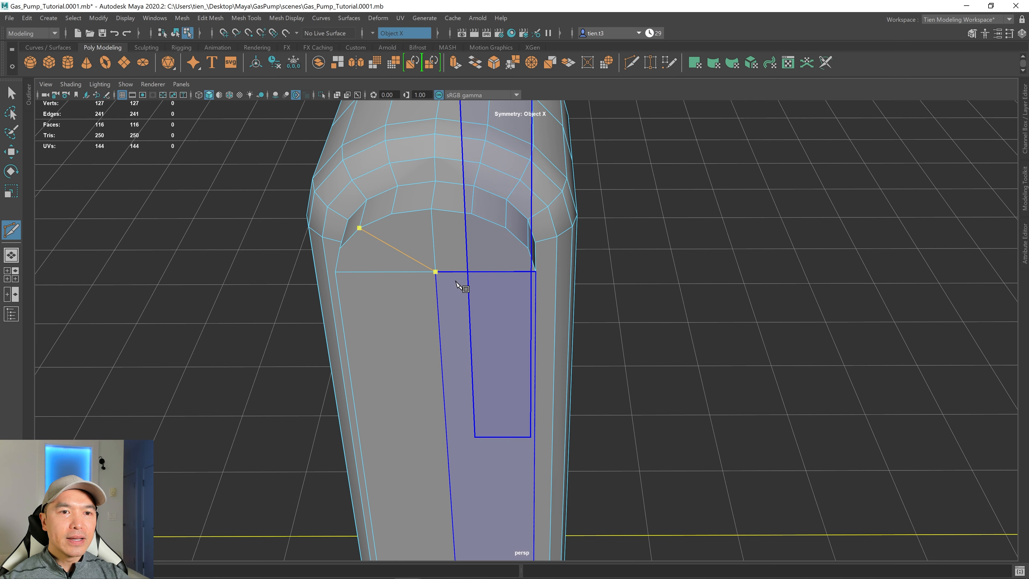
click(505, 228)
key(Return)
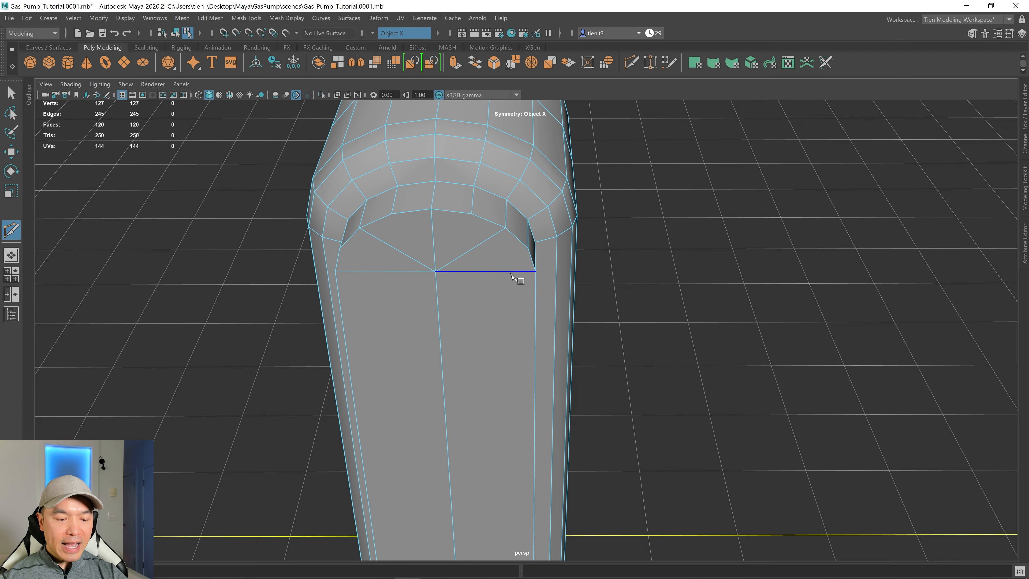
scroll(509, 273, down, 3)
mouse_move(509, 274)
alt+mouse_down()
mouse_move(498, 271)
mouse_move(507, 274)
alt+mouse_up()
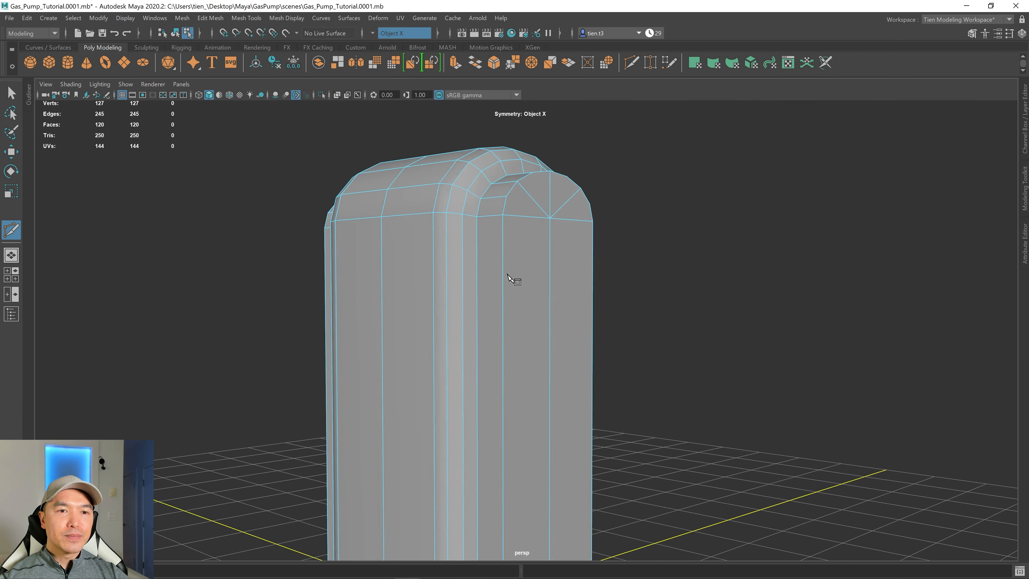
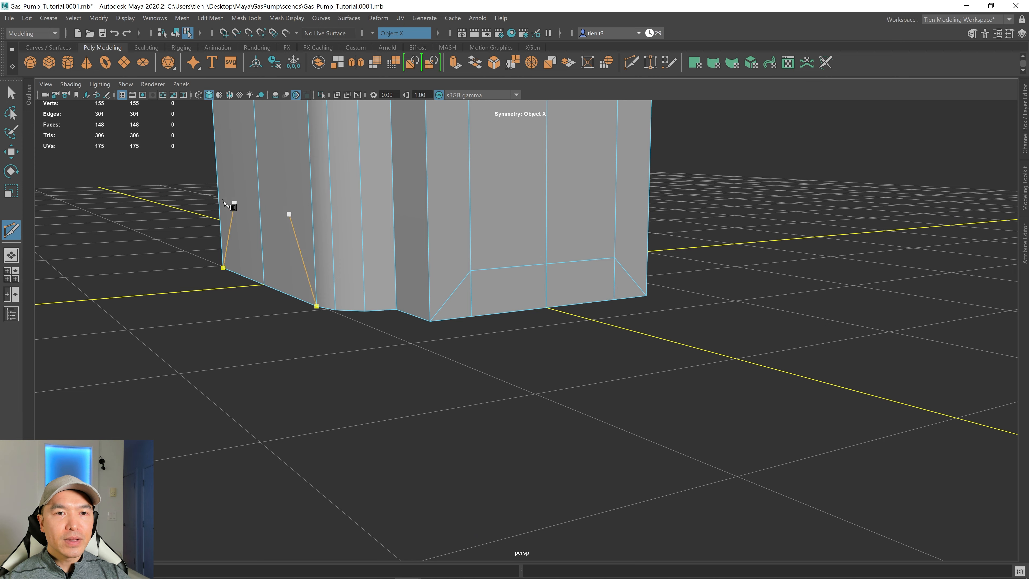
Delete the horizontal edge loop and slanted cut edges across the lower front panel.
key(q)
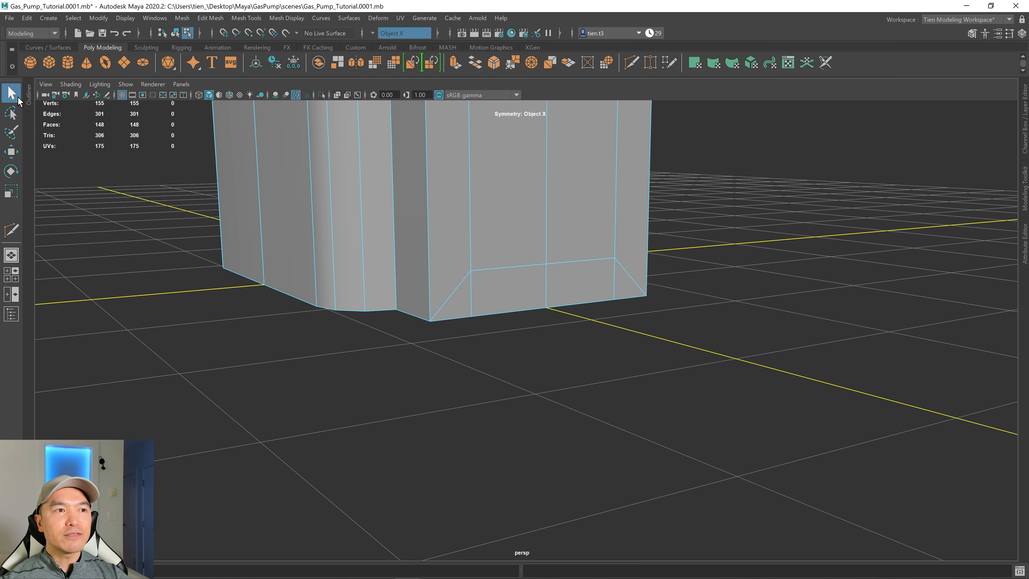
alt+drag(469, 267, 656, 314)
click(378, 273)
shift+double_click(693, 260)
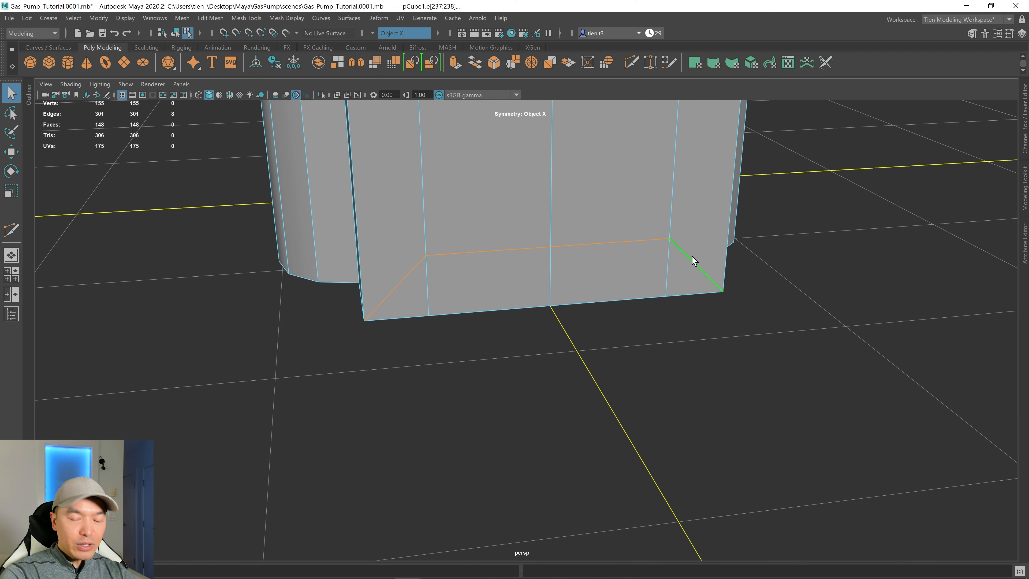
key(Delete)
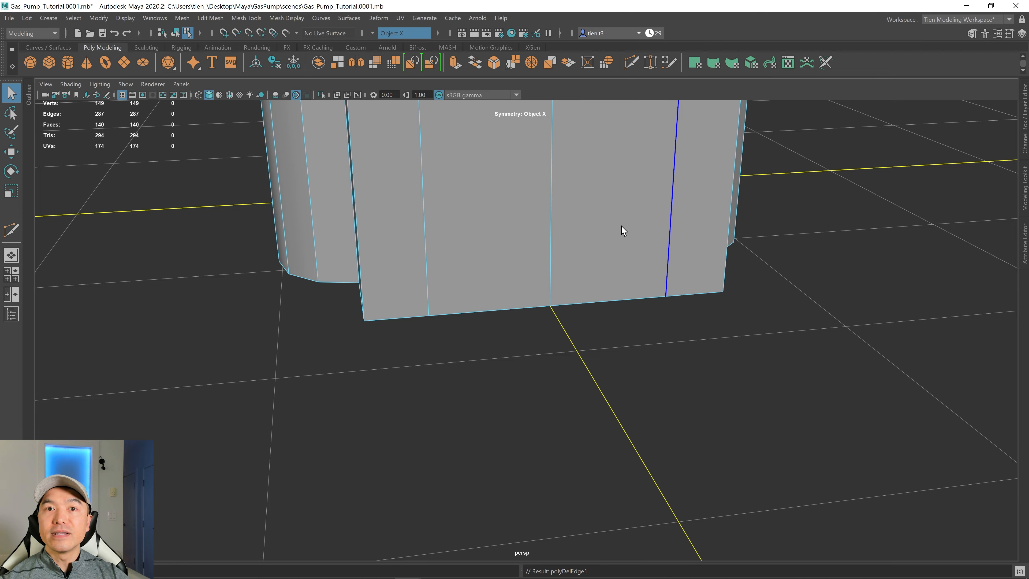
Bevel the vertical corner edge loop of the front panel with 2 segments.
alt+drag(622, 226, 556, 382)
scroll(589, 349, down, 3)
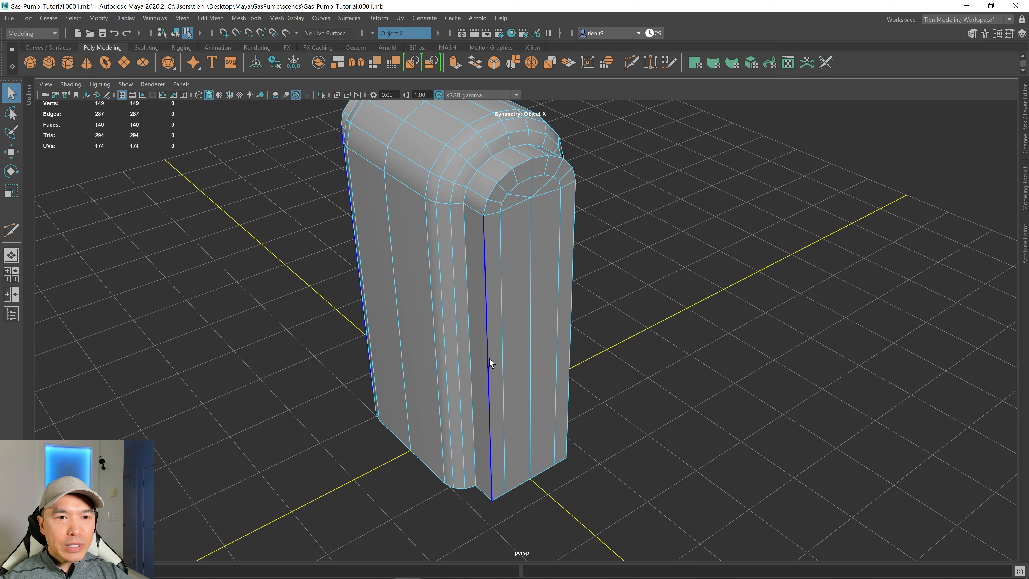
double_click(488, 250)
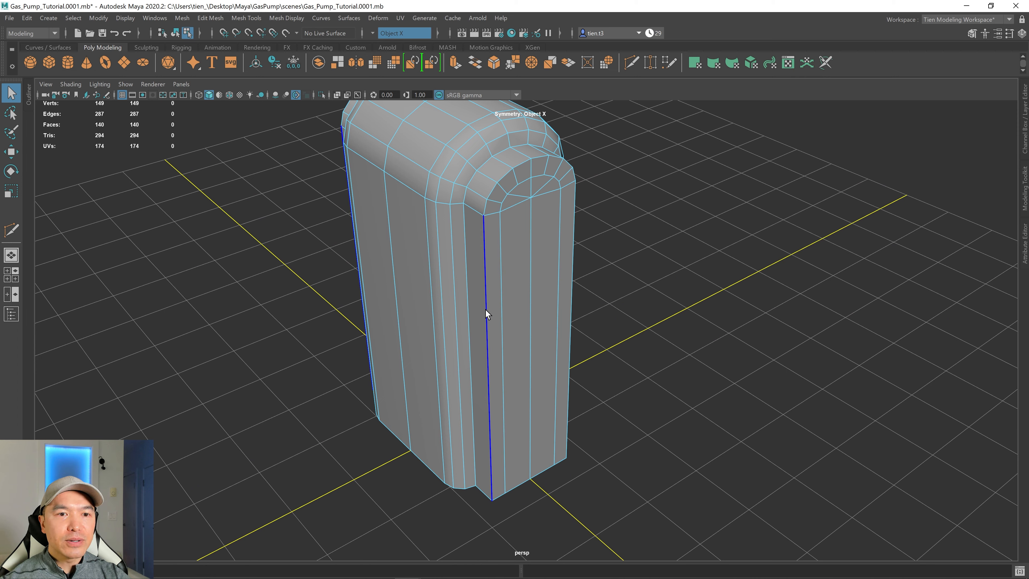
shift+right_drag(518, 277, 575, 279)
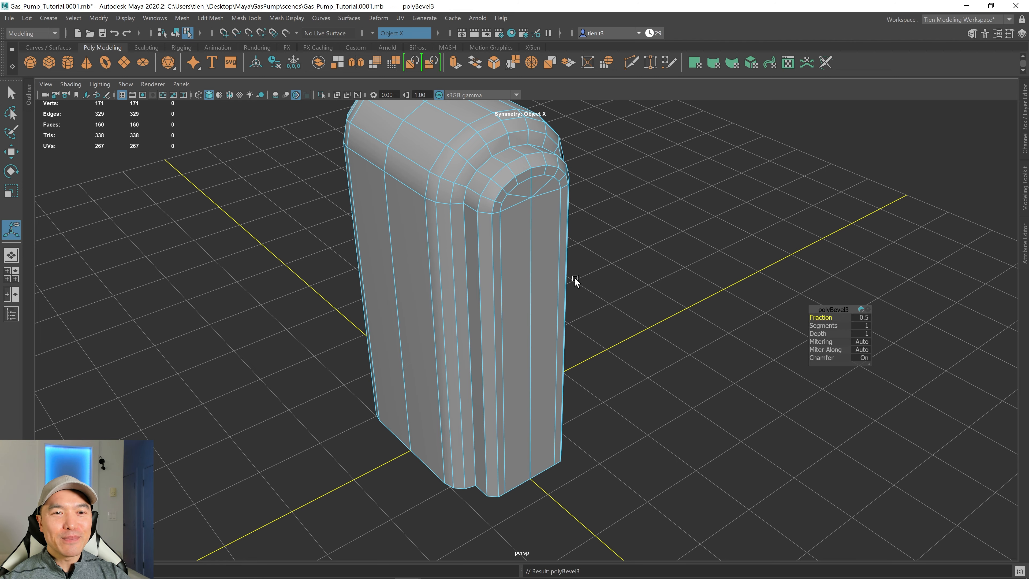
alt+drag(575, 278, 538, 323)
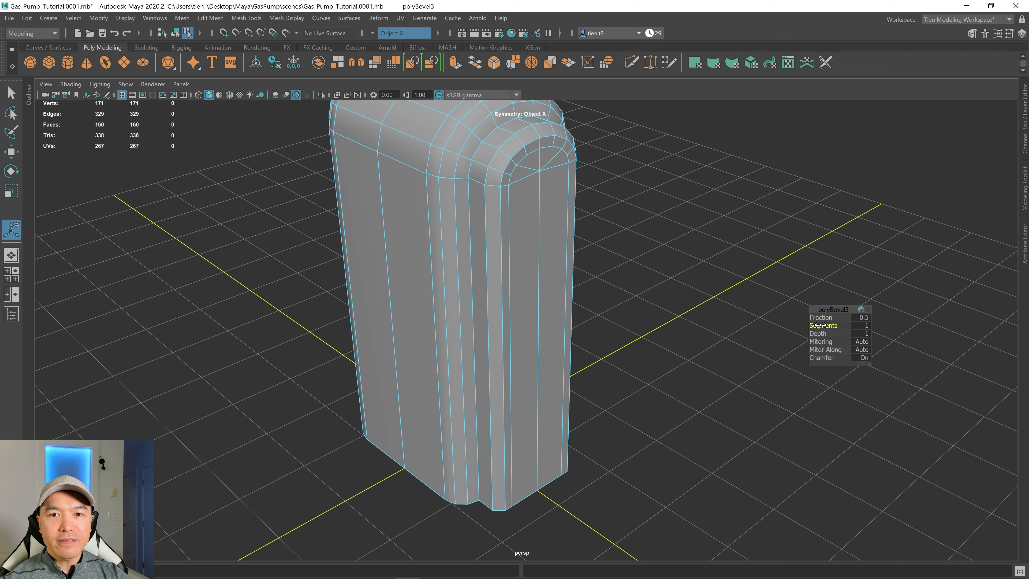
drag(819, 325, 823, 325)
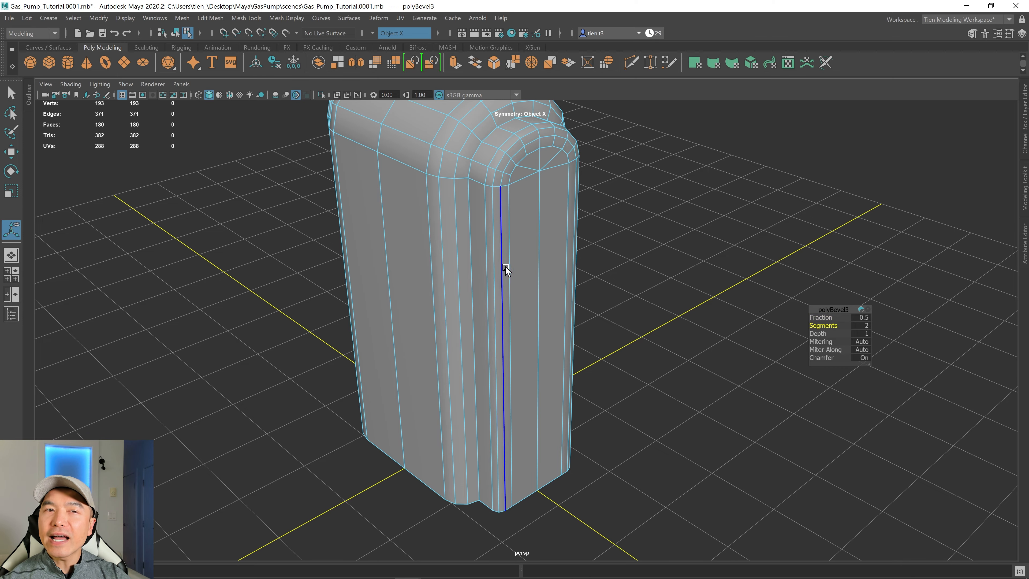
Examine the faces of the newly beveled front corner strip from closer views.
alt+drag(536, 171, 520, 226)
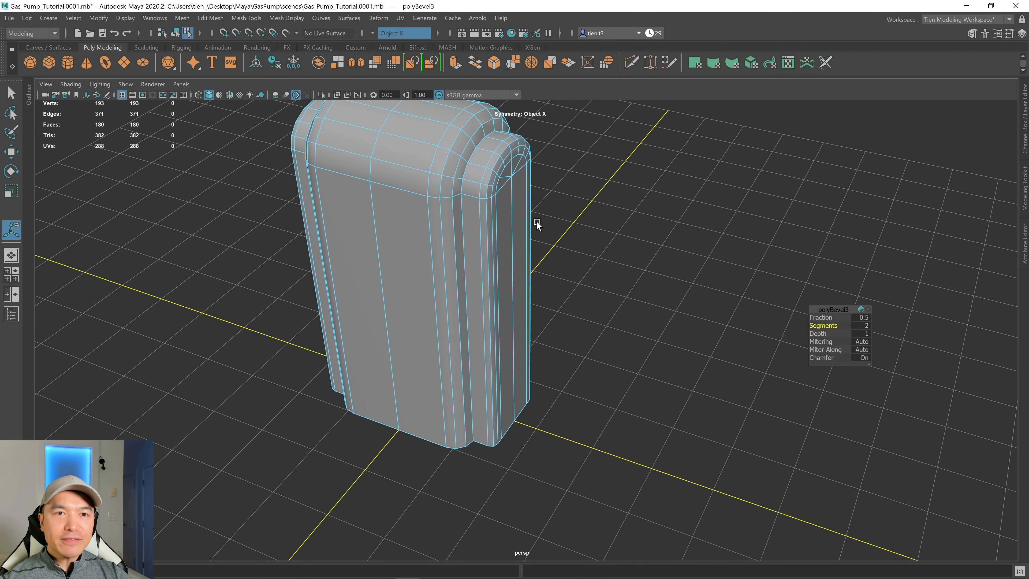
alt+middle_drag(541, 230, 590, 244)
alt+drag(591, 244, 436, 232)
scroll(562, 234, up, 2)
scroll(552, 270, up, 3)
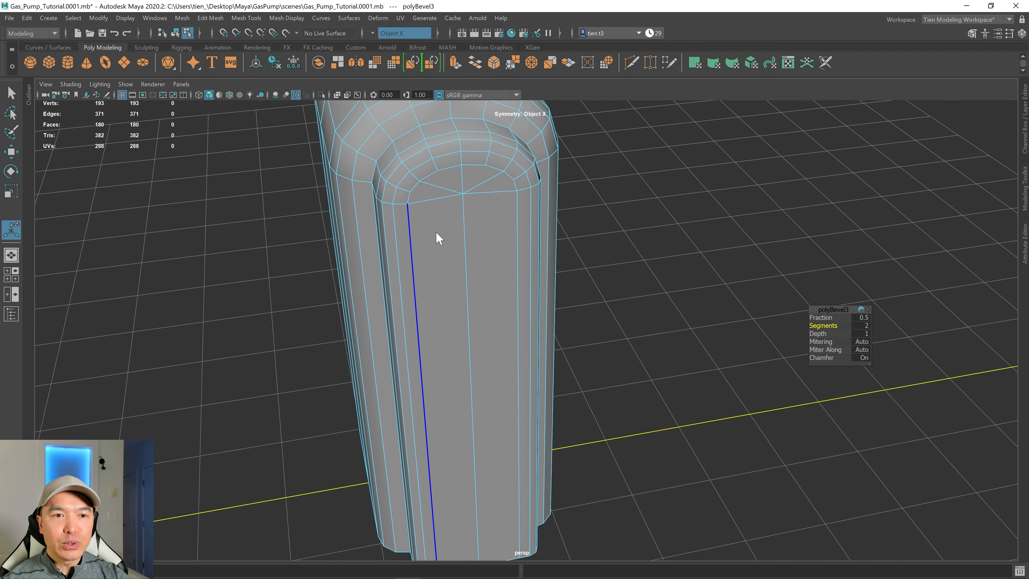
right_drag(436, 232, 438, 264)
click(403, 256)
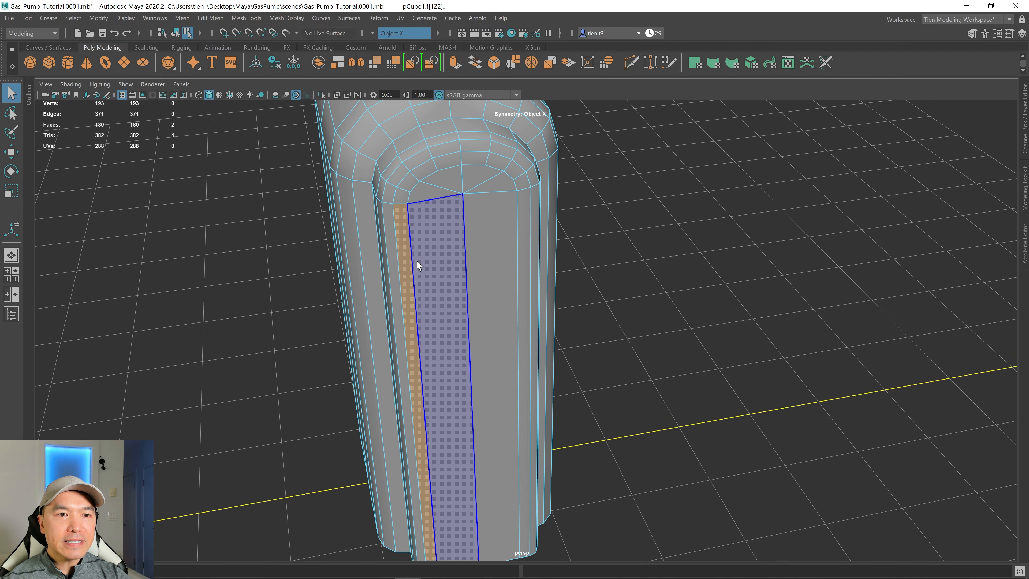
alt+drag(474, 231, 499, 227)
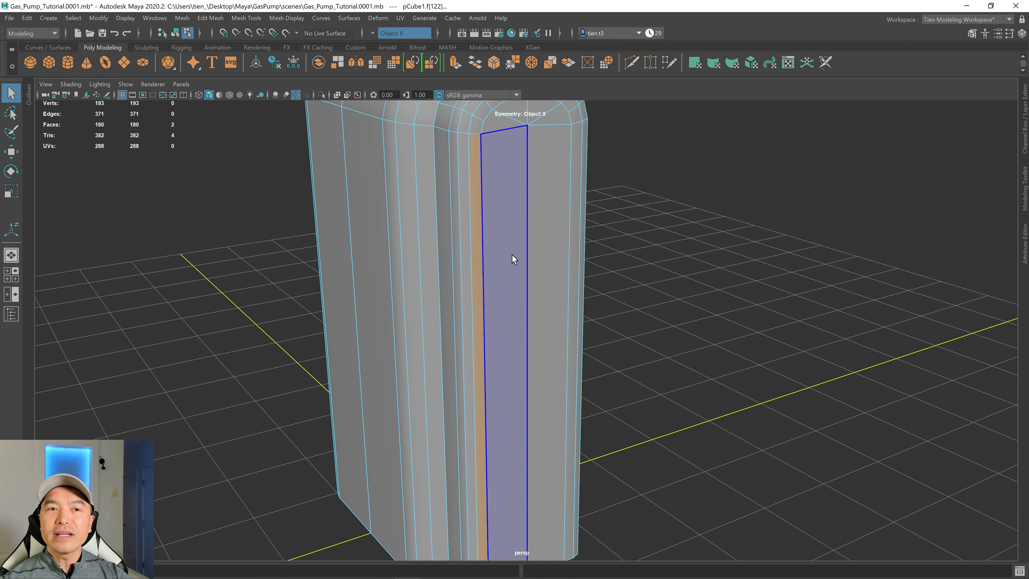
alt+drag(550, 196, 532, 258)
shift+click(524, 256)
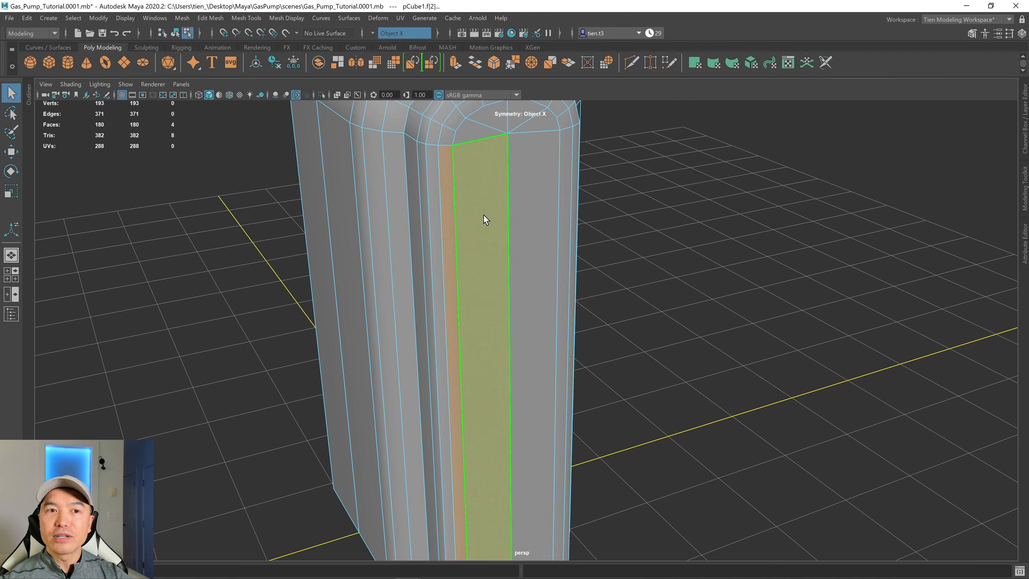
Select the bottom cap faces of the pump body and delete them.
scroll(490, 215, down, 3)
alt+drag(475, 244, 502, 240)
scroll(581, 262, down, 4)
alt+drag(570, 262, 512, 237)
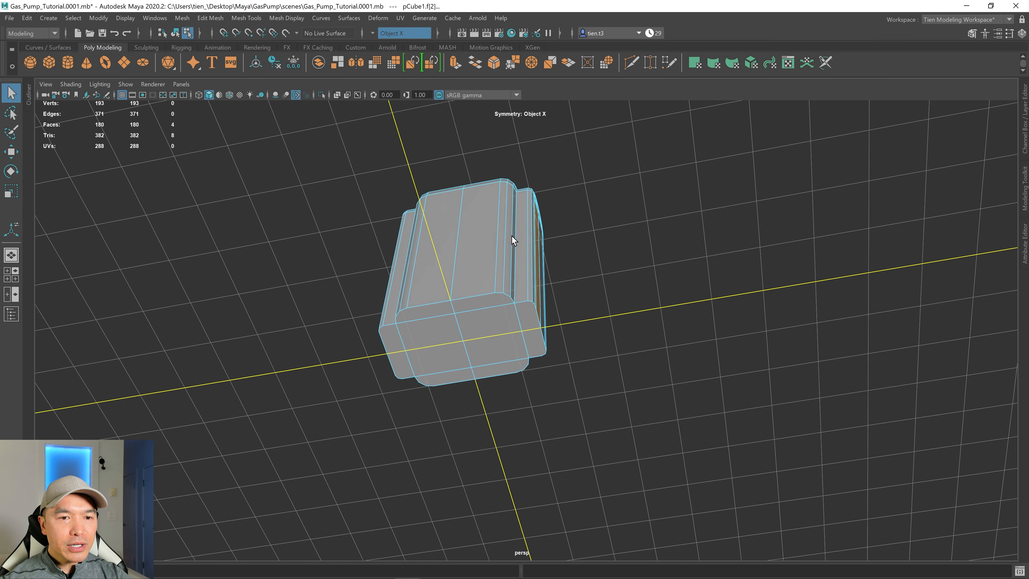
alt+drag(524, 323, 510, 360)
alt+middle_drag(512, 363, 547, 296)
alt+drag(547, 301, 504, 311)
click(502, 310)
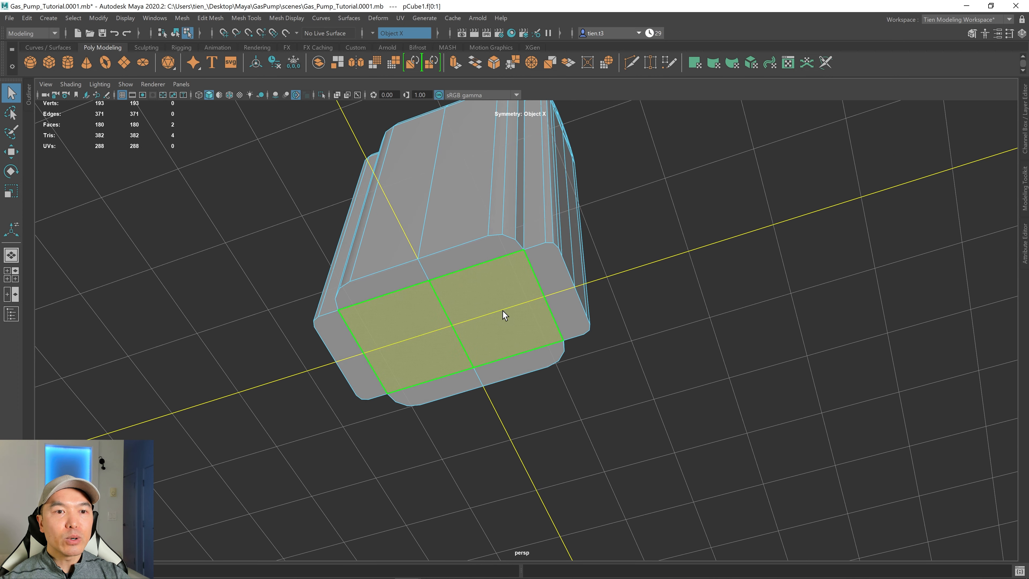
shift+click(494, 257)
shift+click(542, 273)
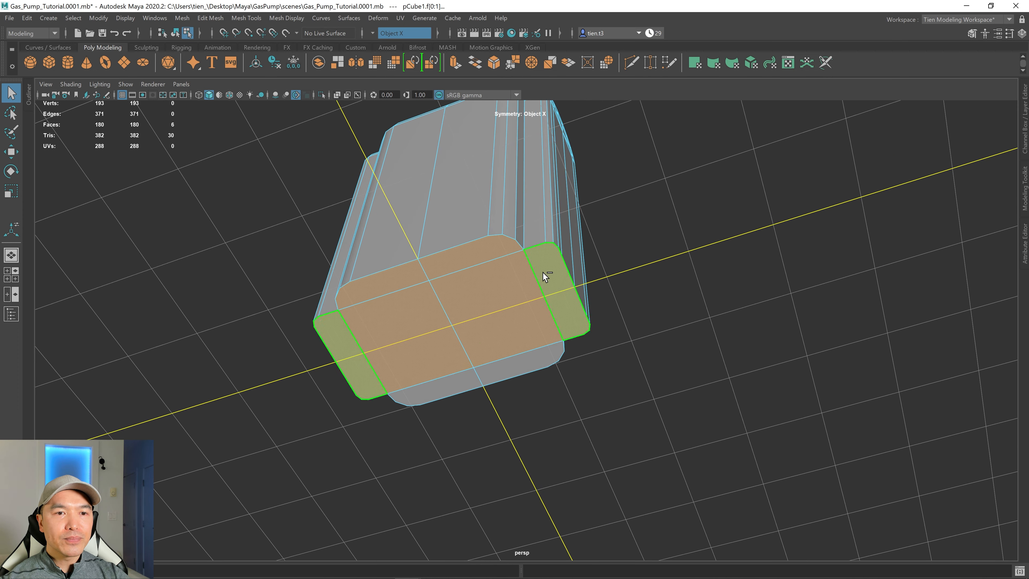
shift+click(526, 362)
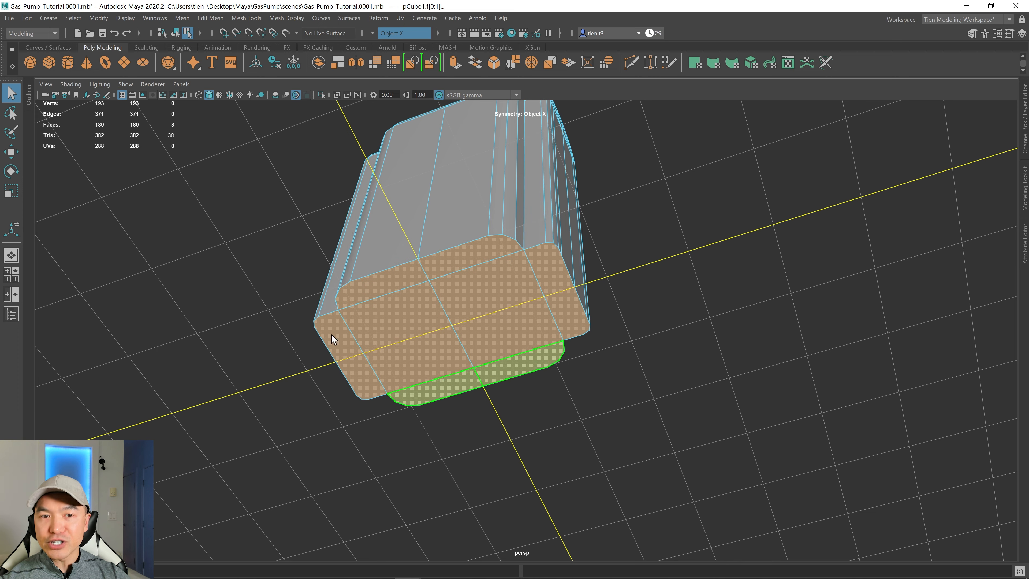
alt+drag(493, 308, 553, 189)
alt+drag(503, 317, 475, 317)
key(Delete)
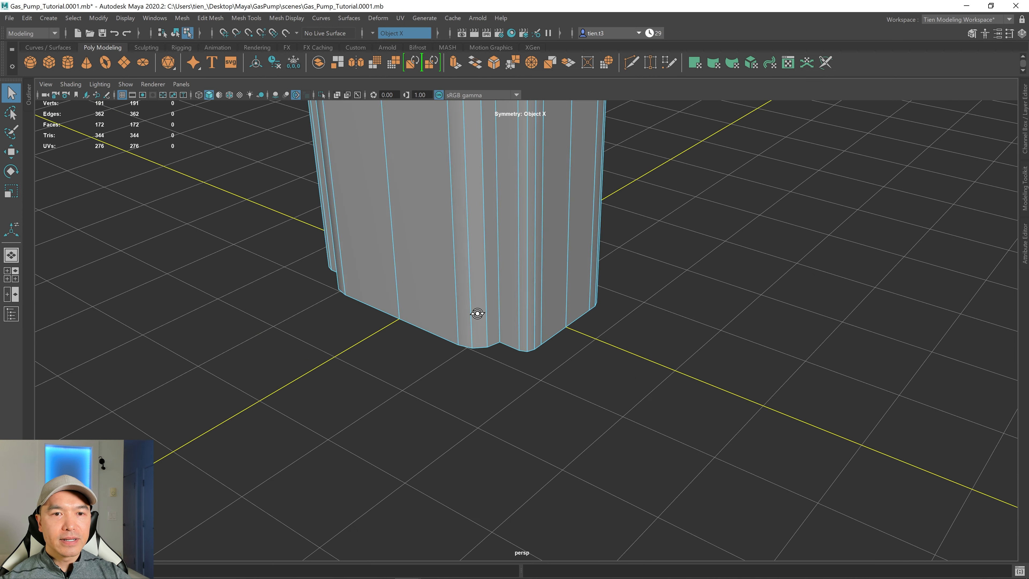
Extrude the bottom border edge loop of the pump body with Extrude Edge.
right_drag(473, 325, 468, 249)
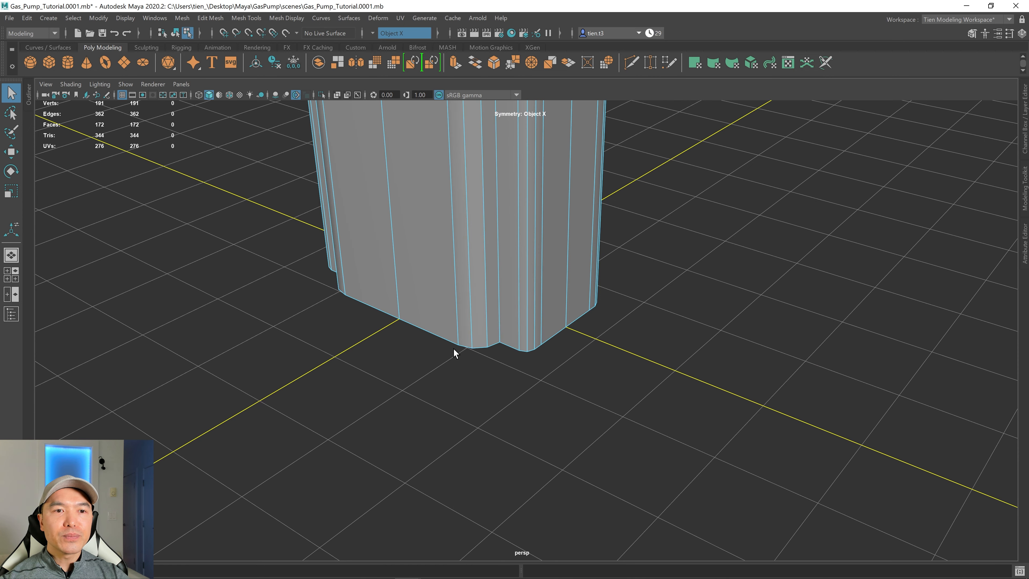
double_click(448, 338)
alt+drag(500, 370, 460, 398)
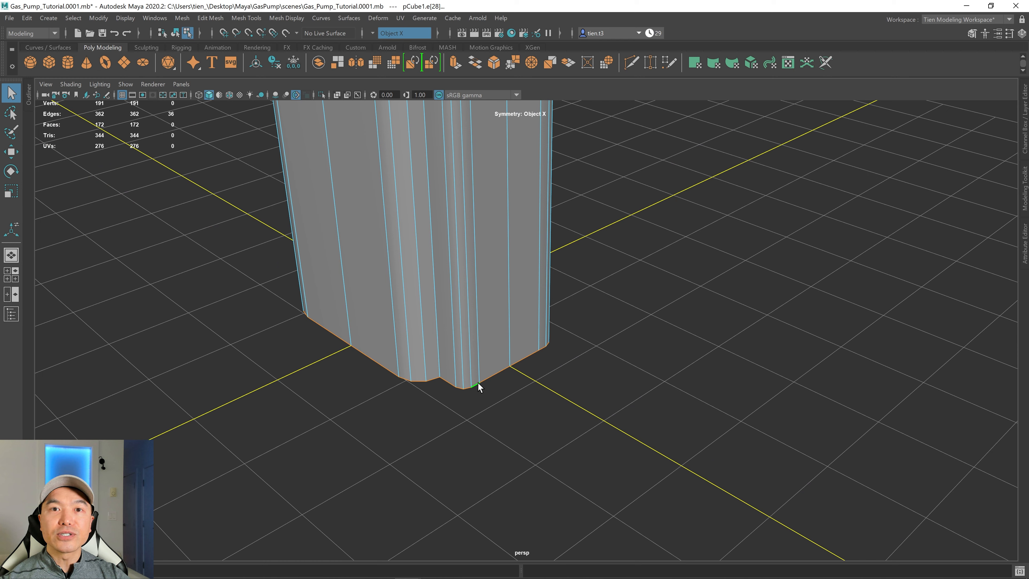
shift+right_click(489, 347)
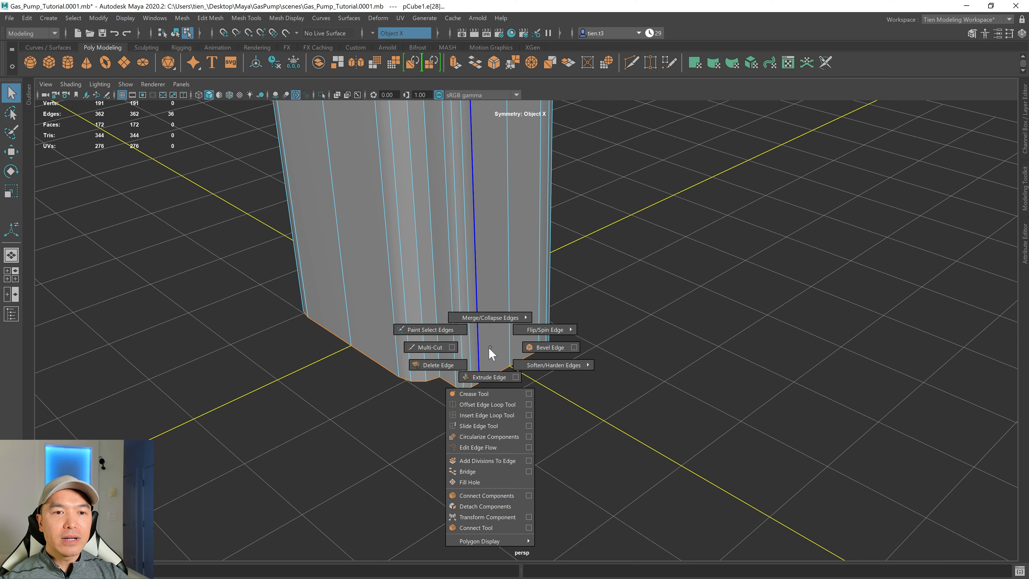
click(486, 377)
mouse_move(484, 373)
alt+mouse_down()
mouse_move(488, 356)
mouse_move(492, 375)
alt+mouse_up()
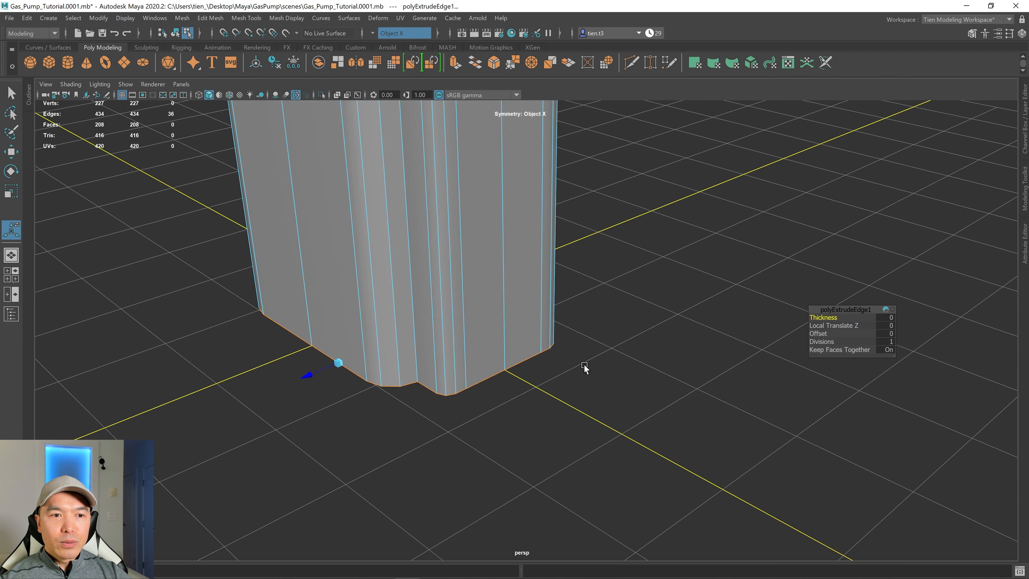
scroll(585, 367, up, 4)
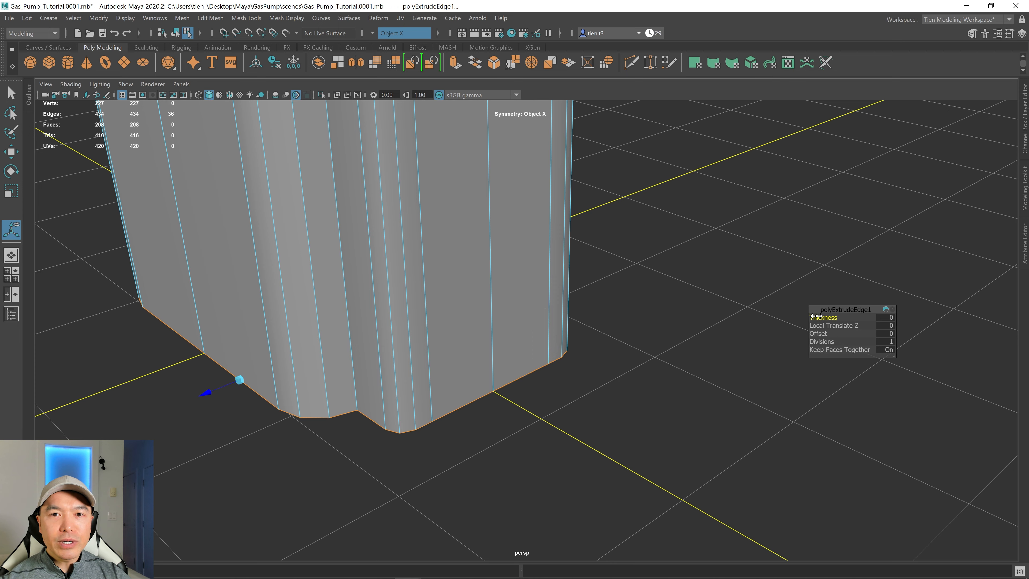
alt+middle_drag(545, 362, 635, 326)
scroll(655, 307, up, 3)
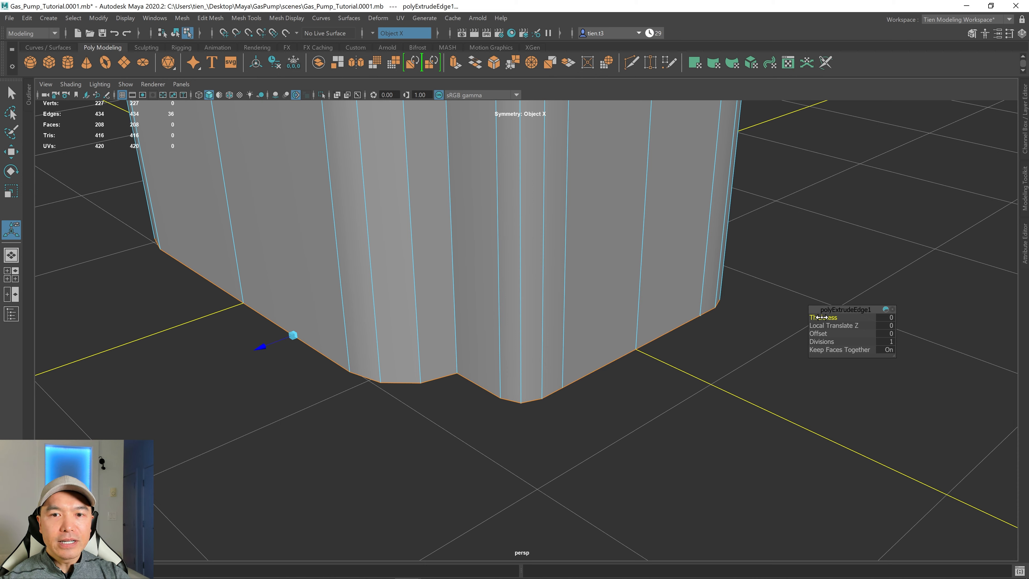
drag(822, 317, 832, 318)
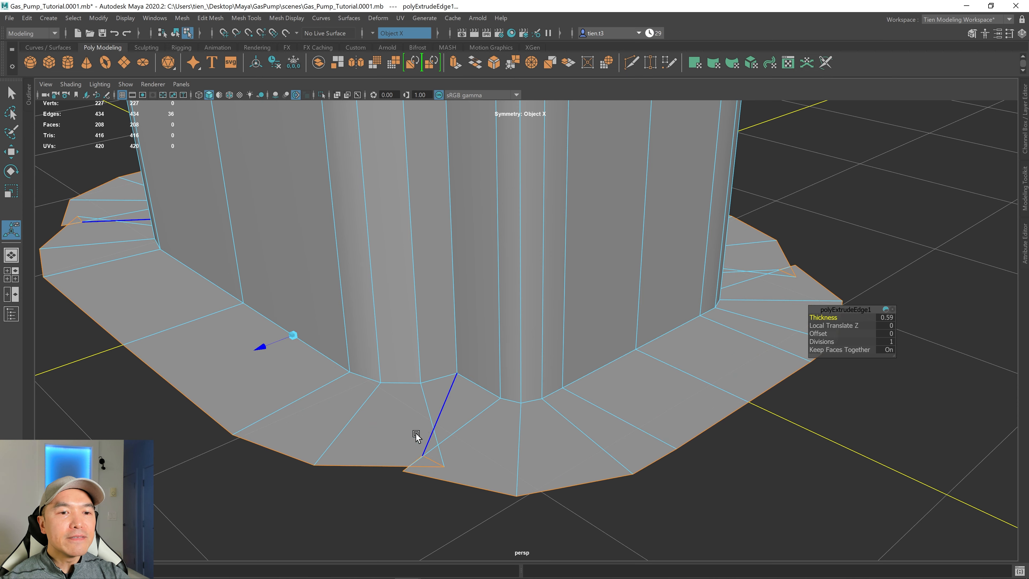
key(ctrl+z)
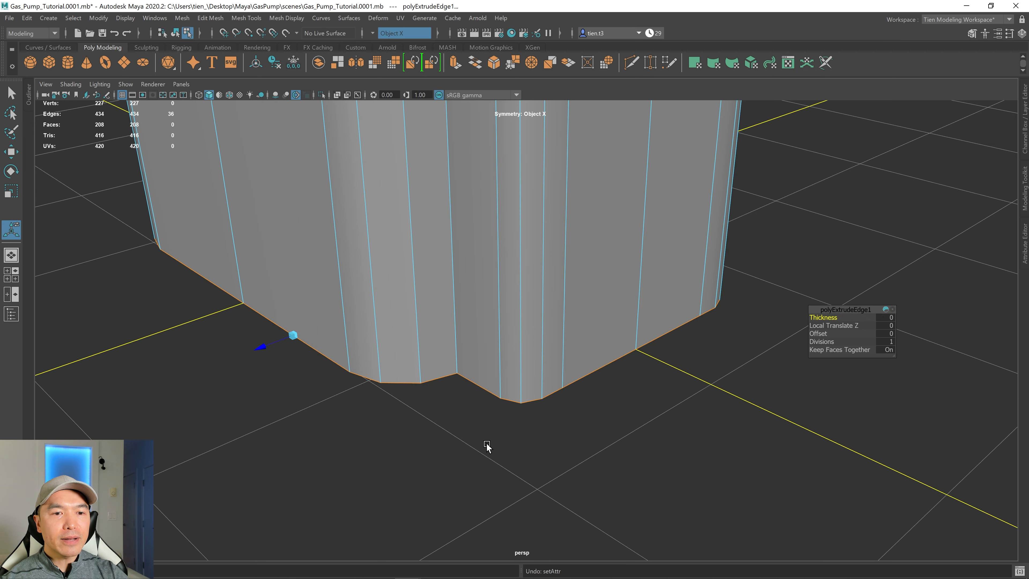
alt+drag(486, 444, 472, 444)
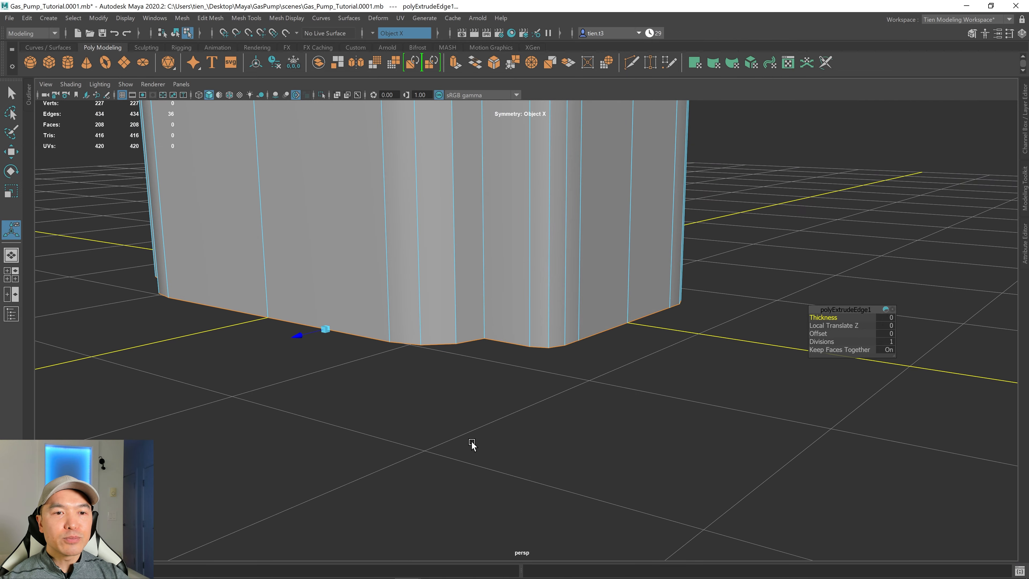
Scale the extruded border edge outward to form a flat base flange around the body.
key(r)
alt+drag(608, 362, 632, 337)
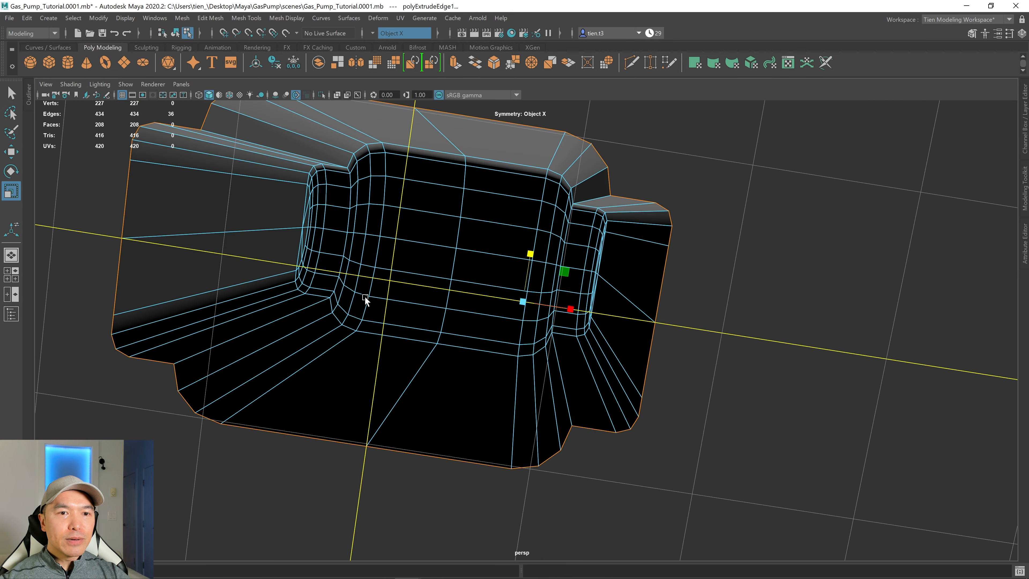
alt+drag(365, 300, 395, 340)
alt+drag(535, 352, 544, 381)
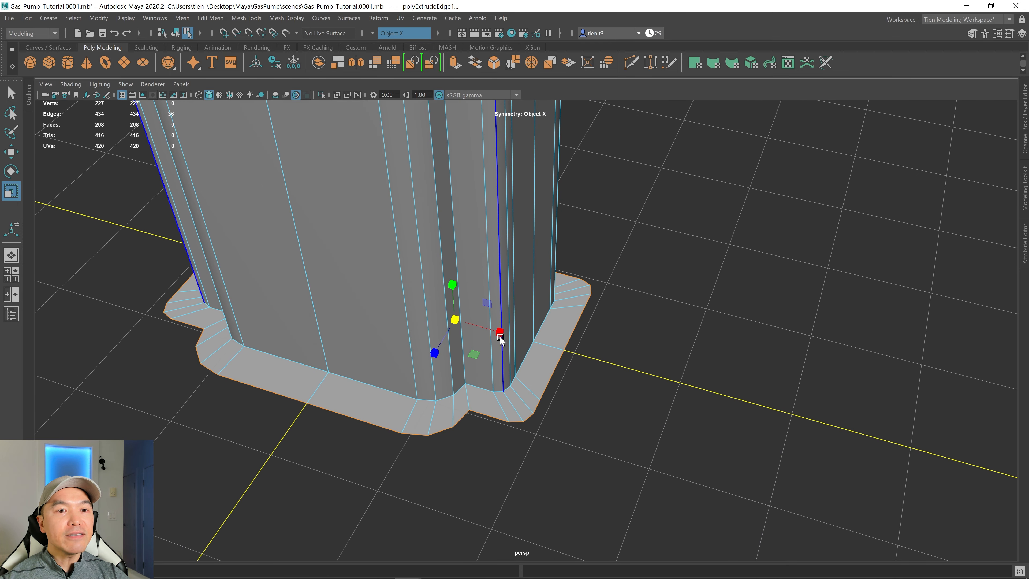
drag(501, 332, 506, 335)
drag(435, 354, 464, 416)
scroll(462, 356, down, 3)
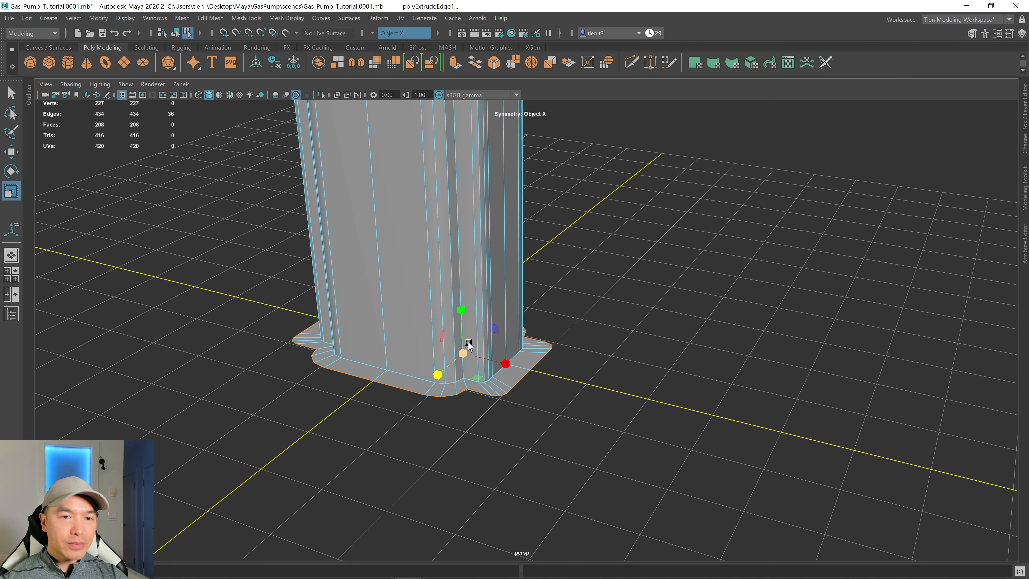
Extrude the flange's outer edge again with a thickness of -0.32 to give the base height.
key(ctrl+e)
alt+drag(468, 343, 466, 349)
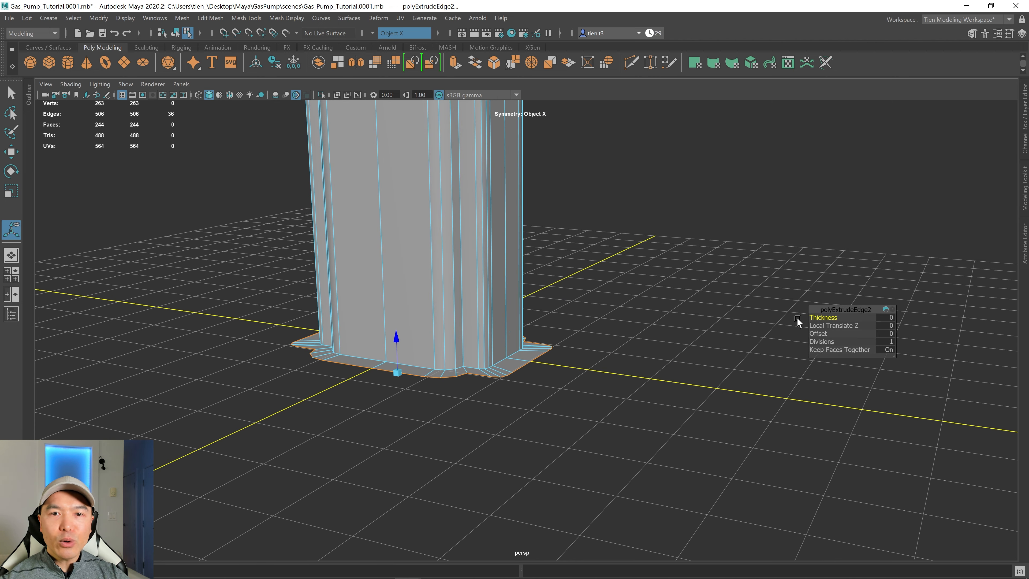
alt+drag(691, 316, 758, 319)
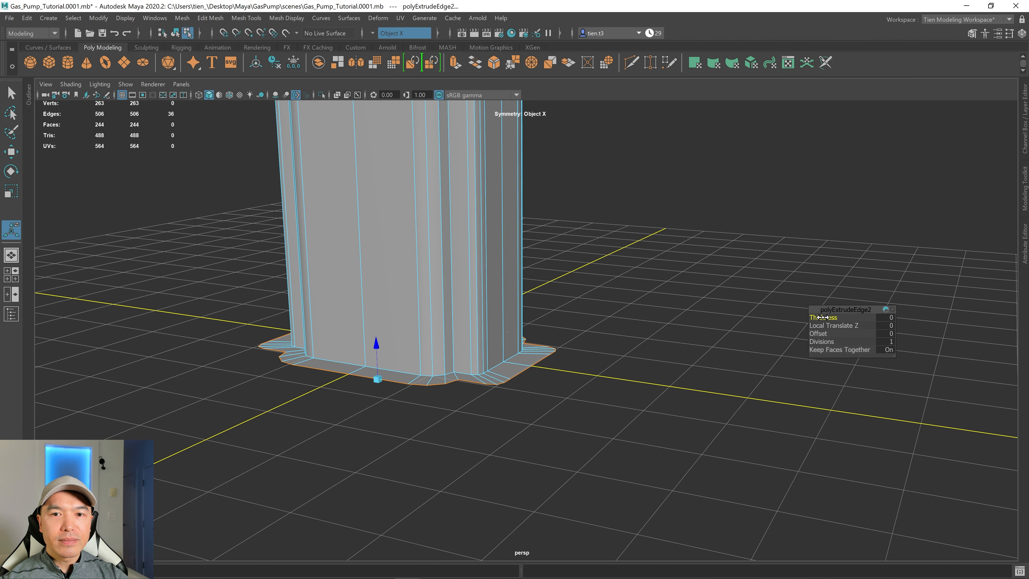
drag(823, 317, 814, 318)
alt+drag(664, 336, 631, 350)
scroll(613, 356, down, 8)
scroll(607, 358, up, 10)
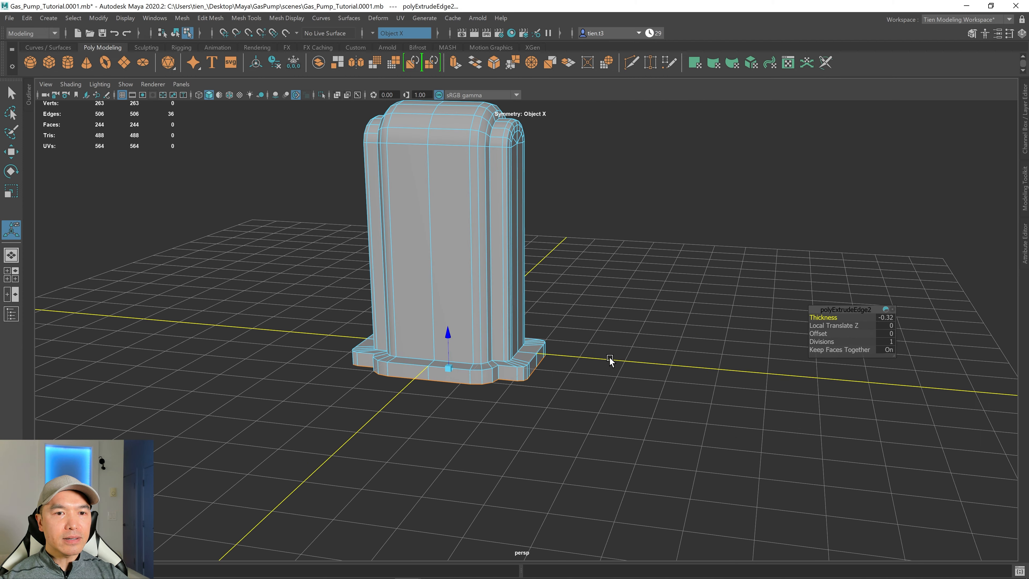
Bevel the base flange's upper outer edge loop and set the bevel fraction to 0.36.
alt+middle_drag(599, 359, 628, 316)
alt+drag(628, 316, 601, 327)
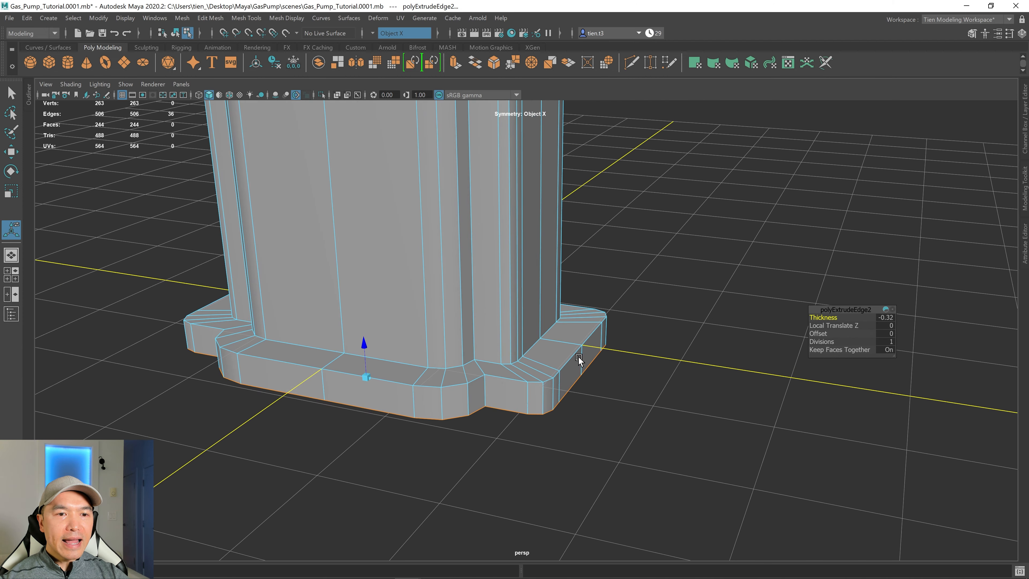
right_click(592, 336)
click(594, 252)
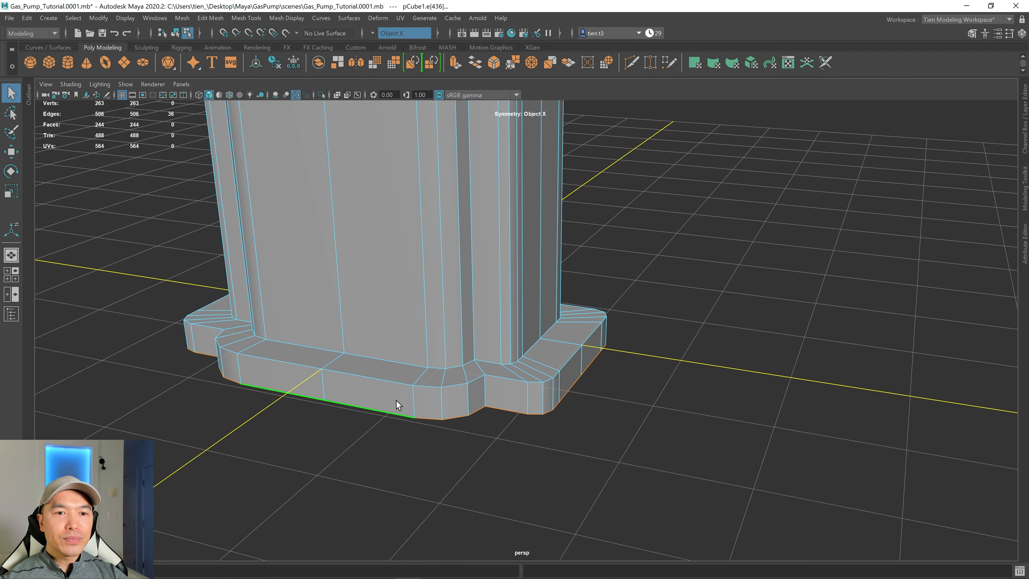
alt+drag(462, 411, 518, 443)
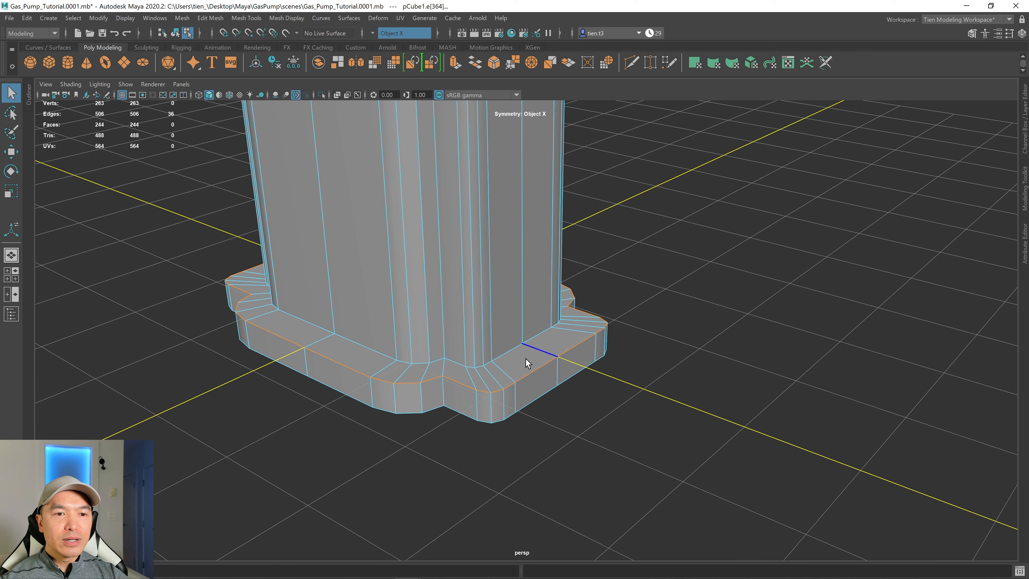
shift+right_click(530, 316)
click(575, 317)
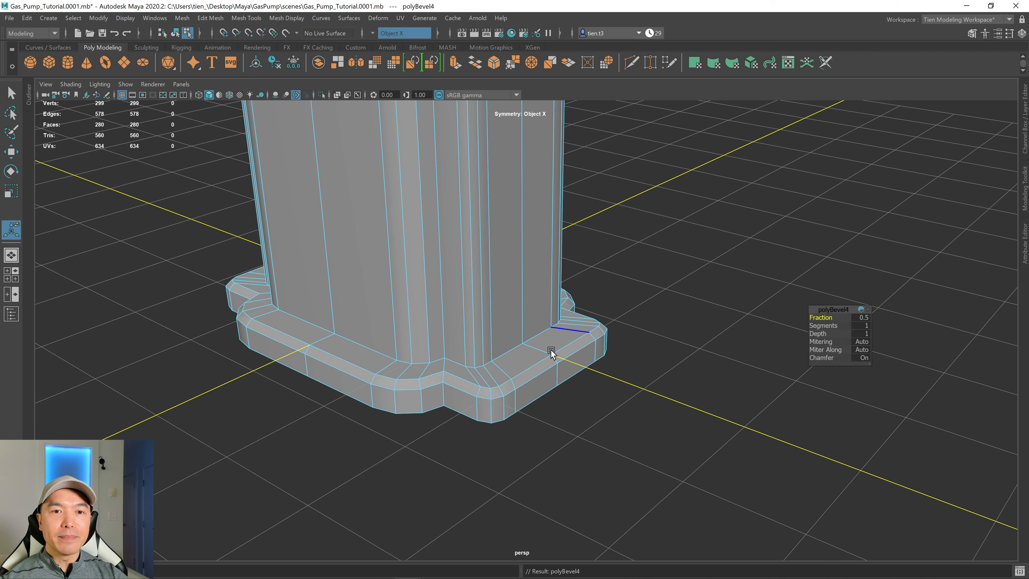
alt+drag(551, 345, 544, 375)
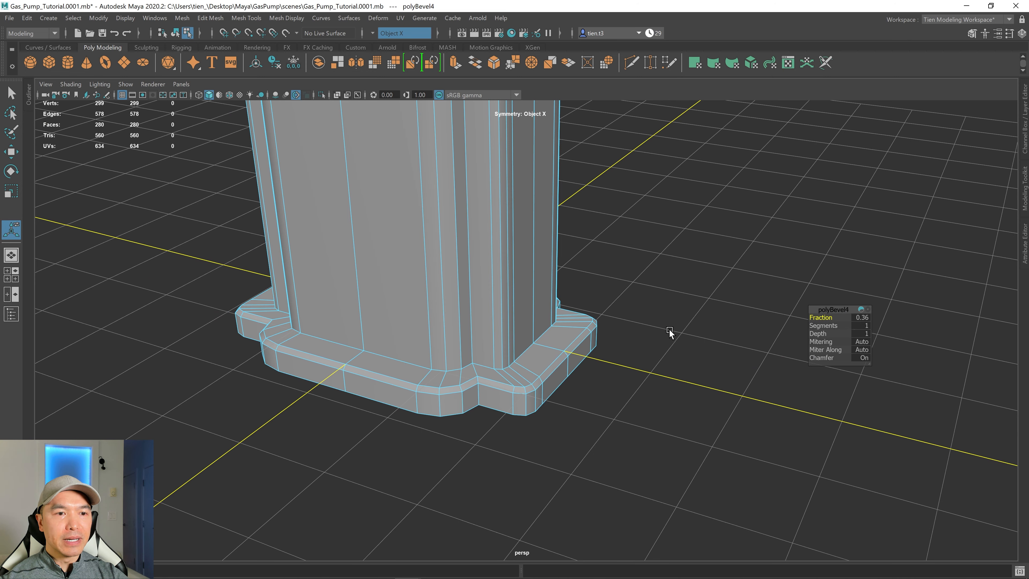
Select the pump body in object mode and insert two vertical edge cuts down its front face with the Multi-Cut tool.
scroll(669, 332, down, 5)
alt+drag(669, 331, 410, 416)
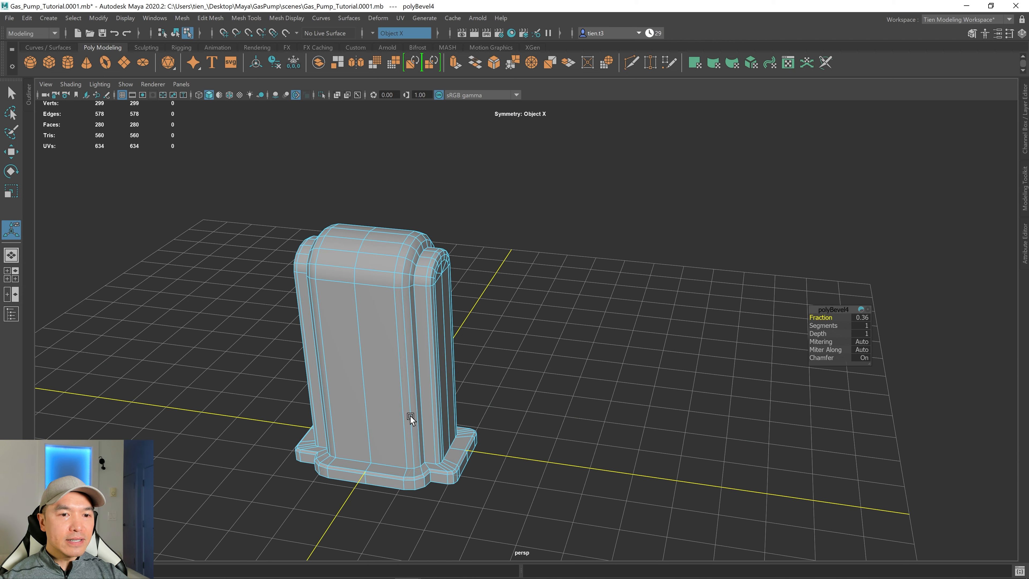
alt+drag(443, 357, 407, 332)
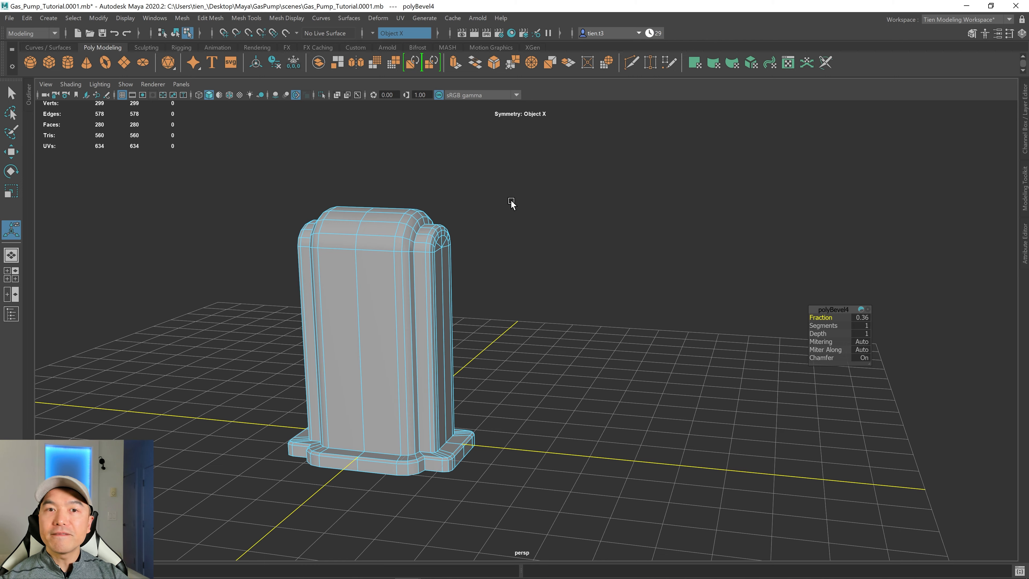
alt+drag(444, 245, 524, 278)
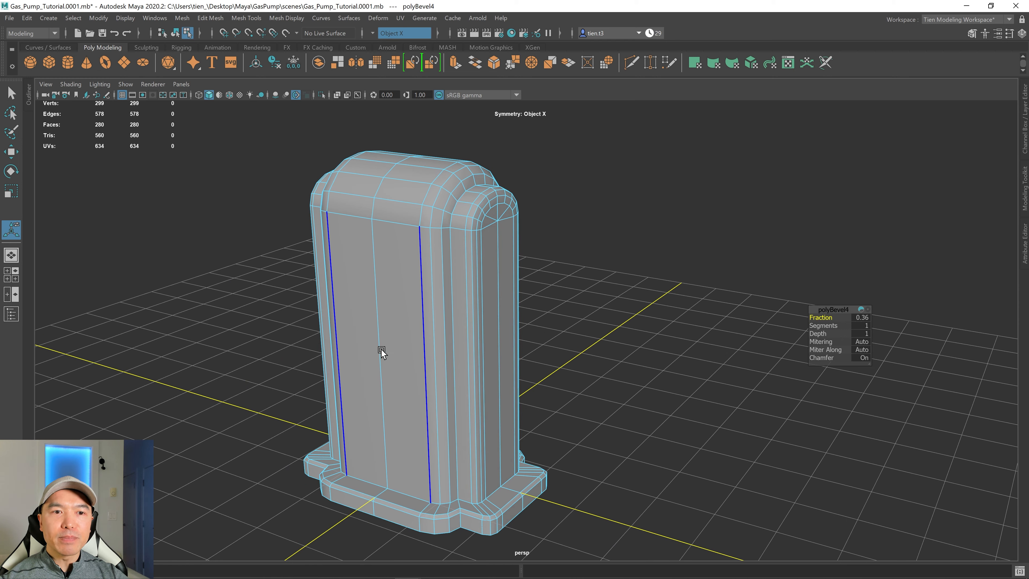
alt+drag(381, 348, 467, 294)
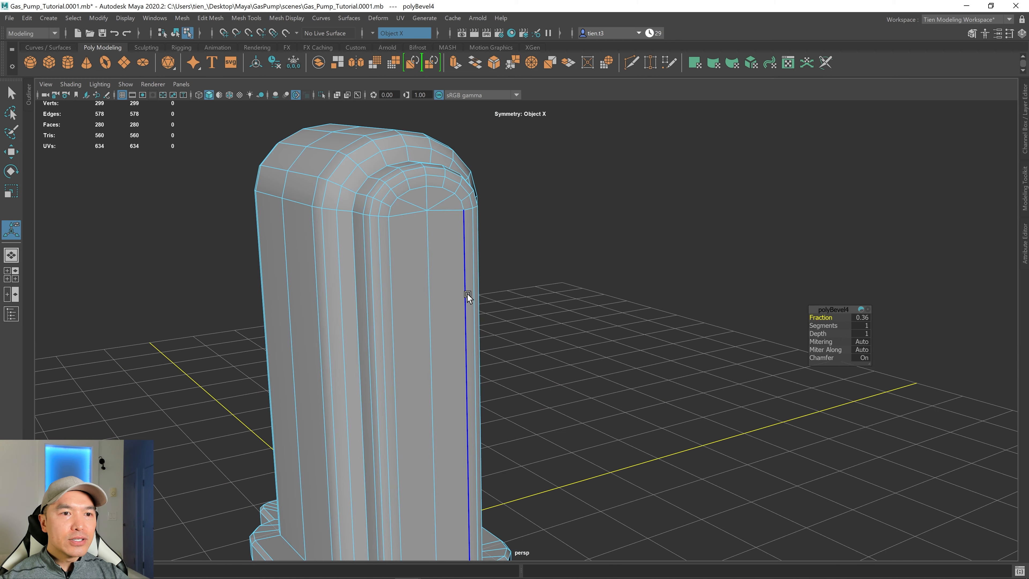
shift+right_click(448, 263)
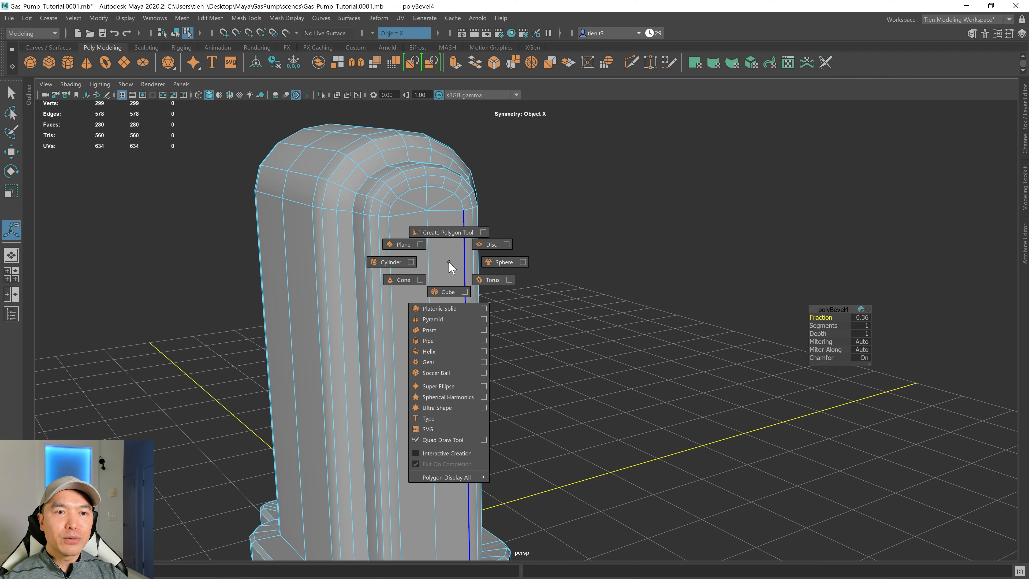
click(421, 254)
right_drag(421, 254, 497, 196)
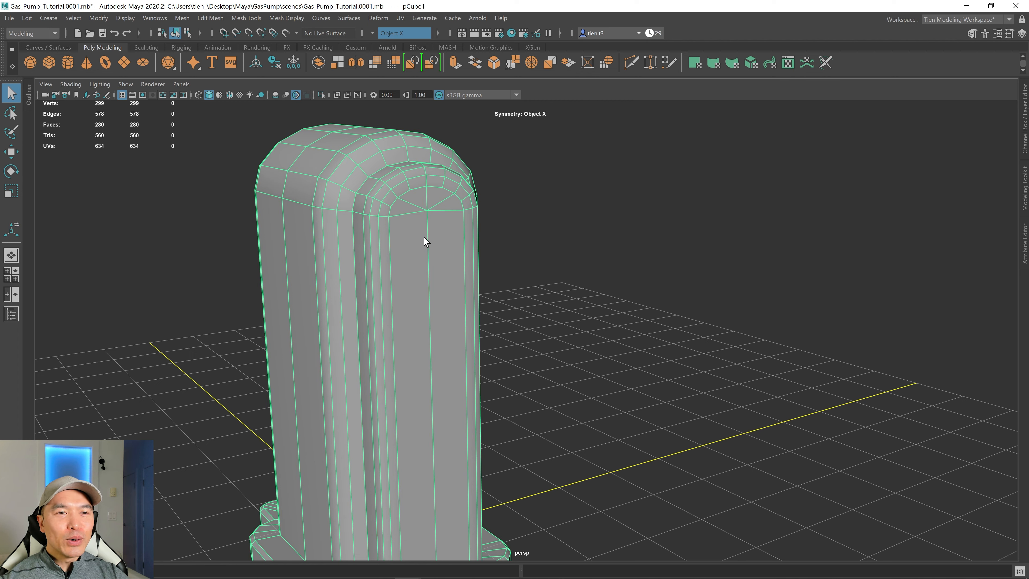
right_click(402, 257)
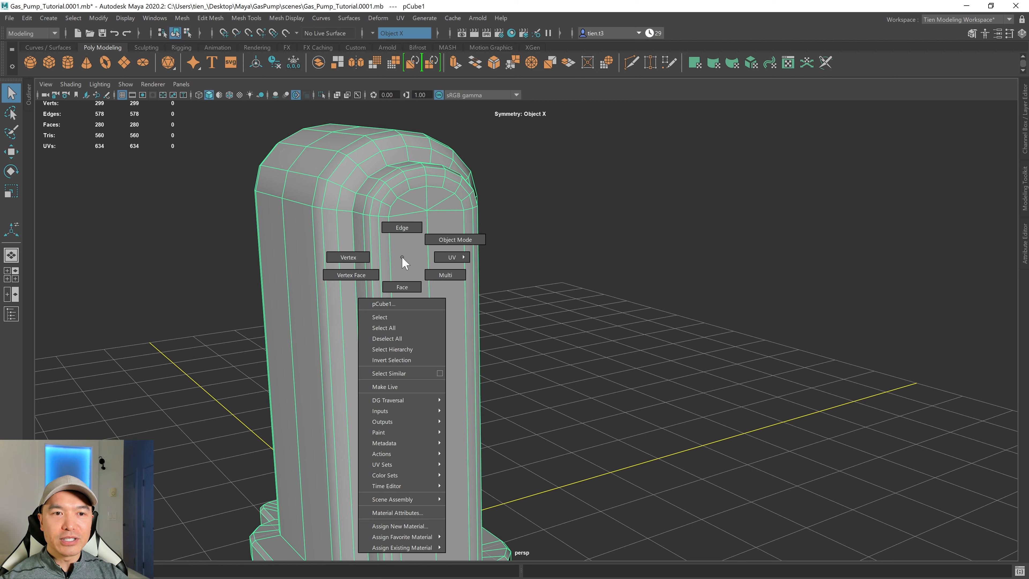
click(446, 239)
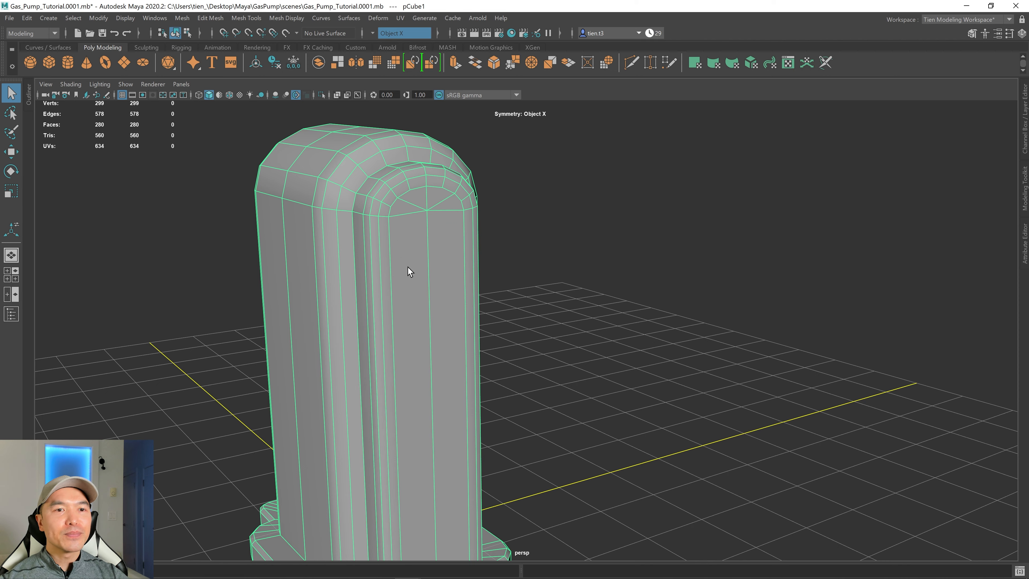
alt+drag(408, 267, 415, 288)
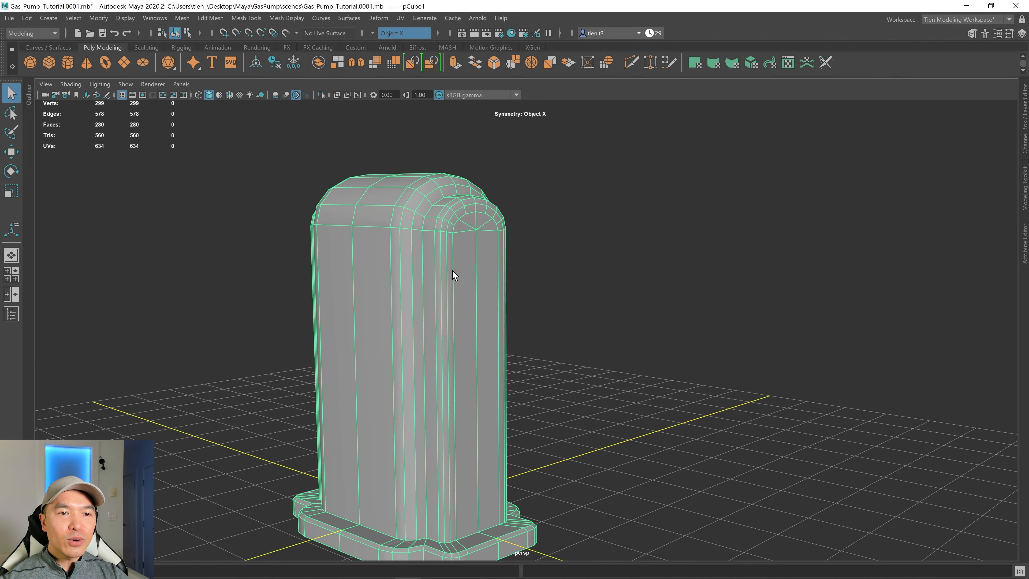
shift+right_drag(453, 267, 352, 270)
click(352, 227)
alt+drag(369, 266, 438, 324)
mouse_move(395, 259)
alt+mouse_down()
mouse_move(388, 268)
mouse_move(418, 262)
mouse_move(403, 252)
alt+mouse_up()
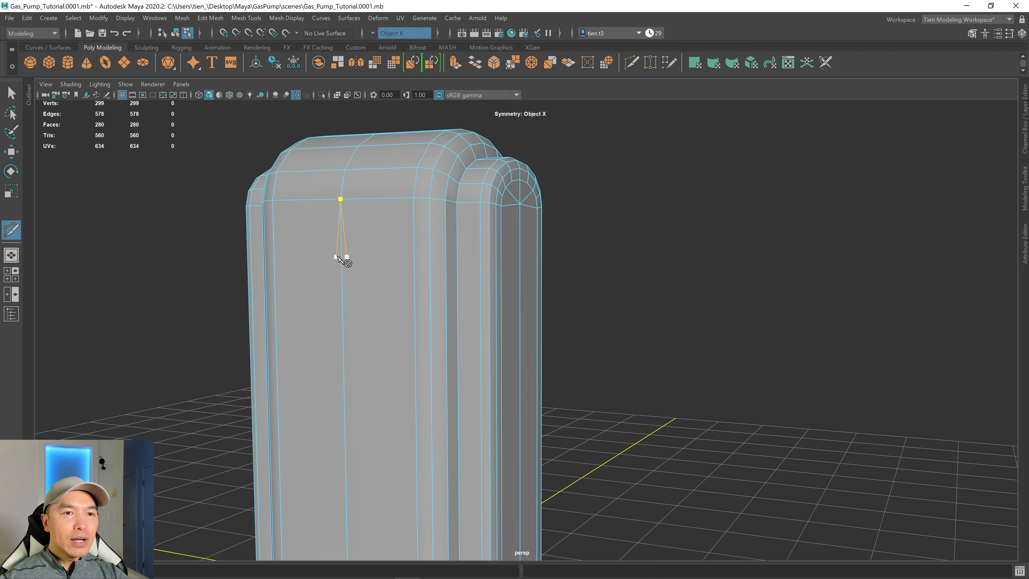
alt+drag(338, 257, 435, 256)
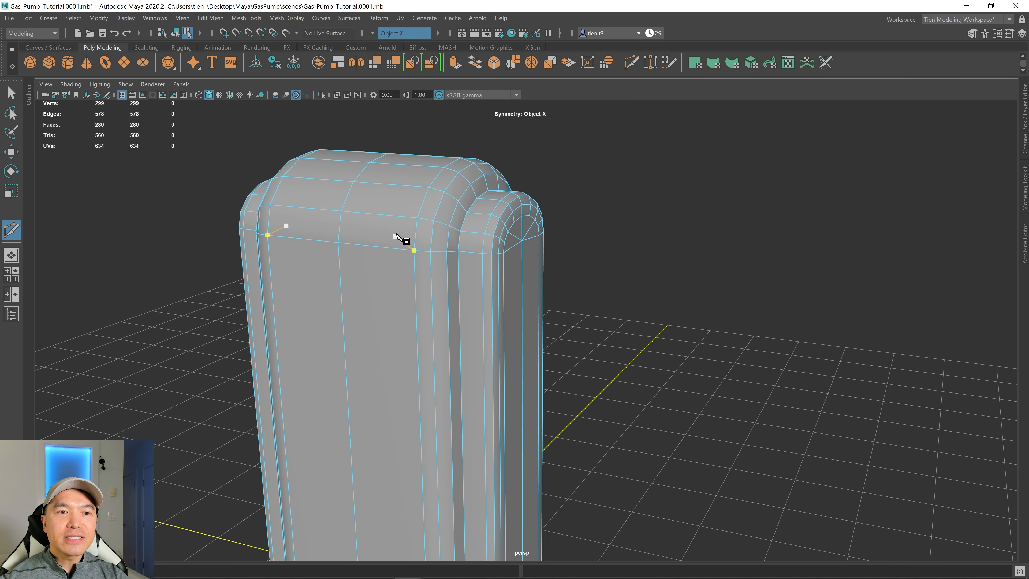
alt+drag(460, 296, 467, 290)
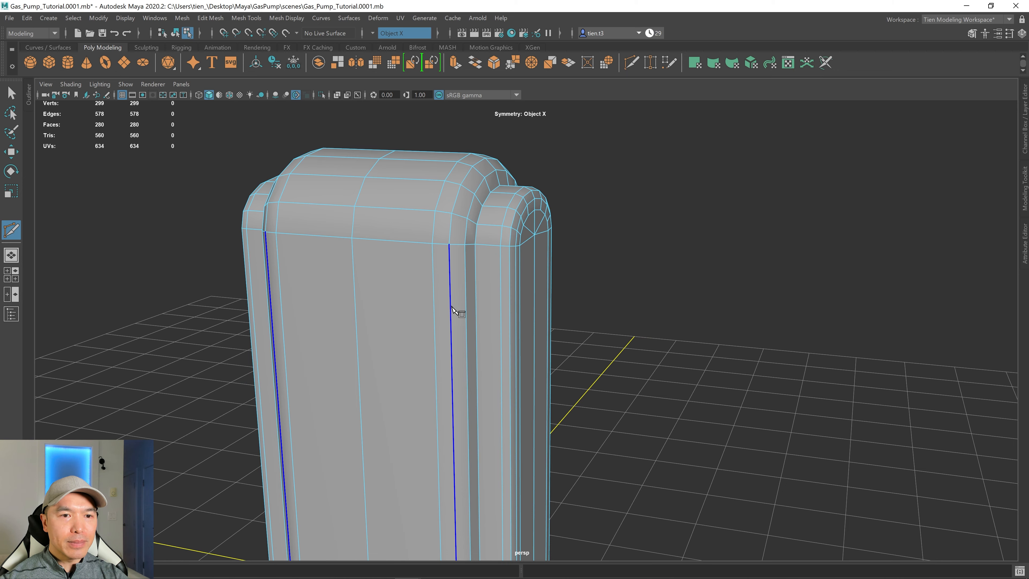
alt+drag(428, 248, 485, 268)
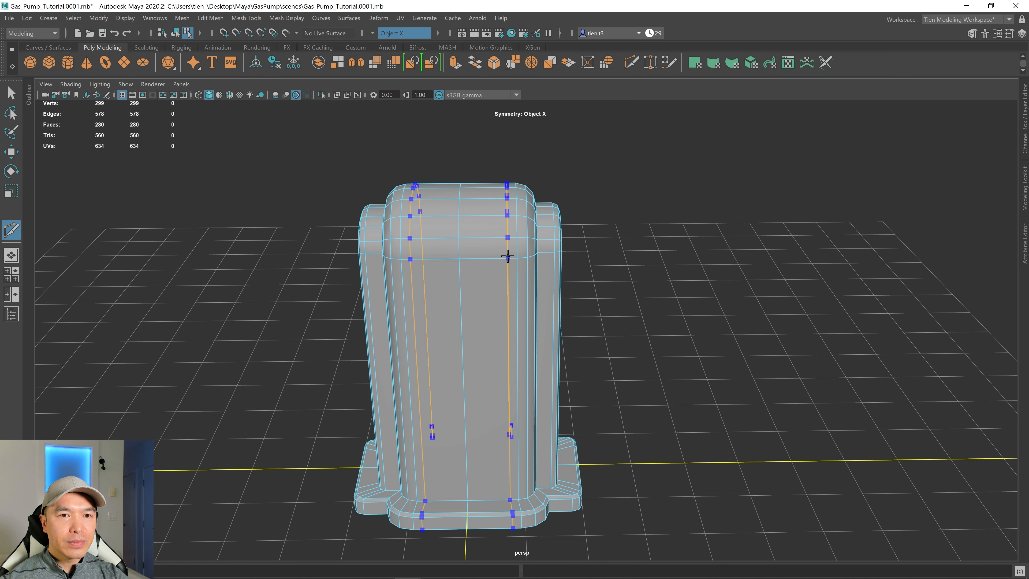
ctrl+click(508, 256)
click(508, 258)
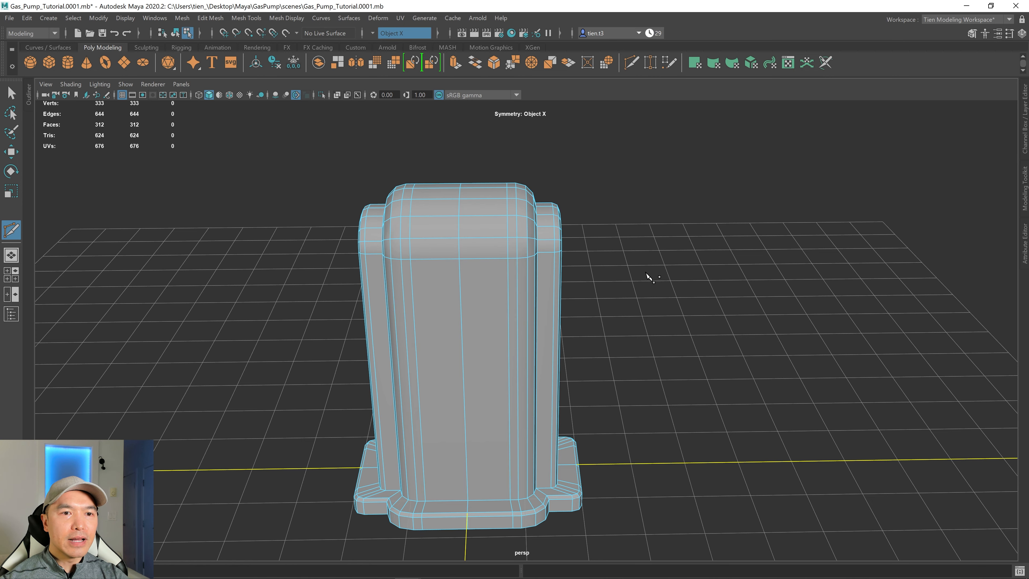
Cut a horizontal edge loop across the pump body just below the rounded top with Multi-Cut.
scroll(515, 291, up, 6)
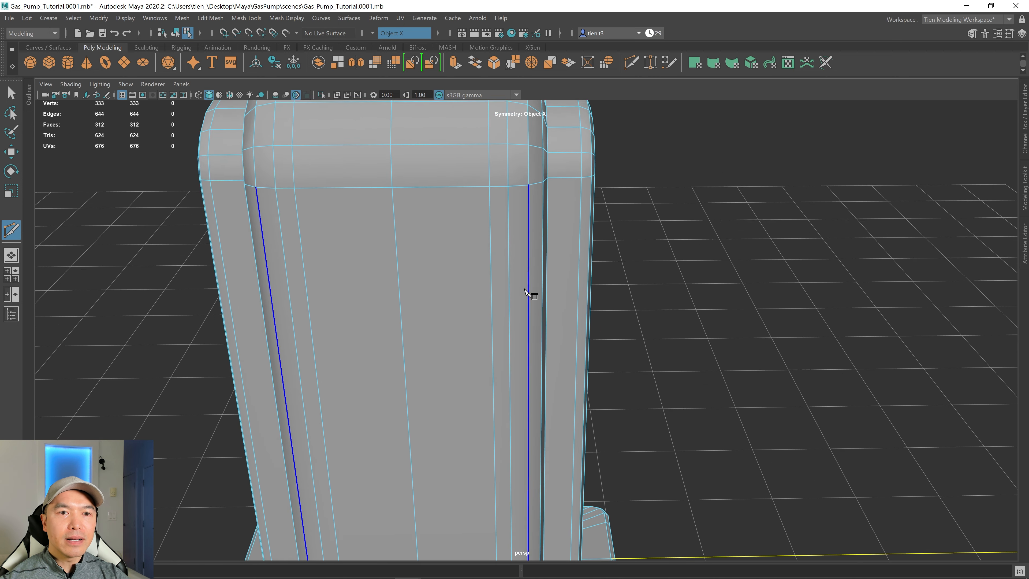
scroll(497, 280, down, 6)
alt+drag(482, 302, 478, 226)
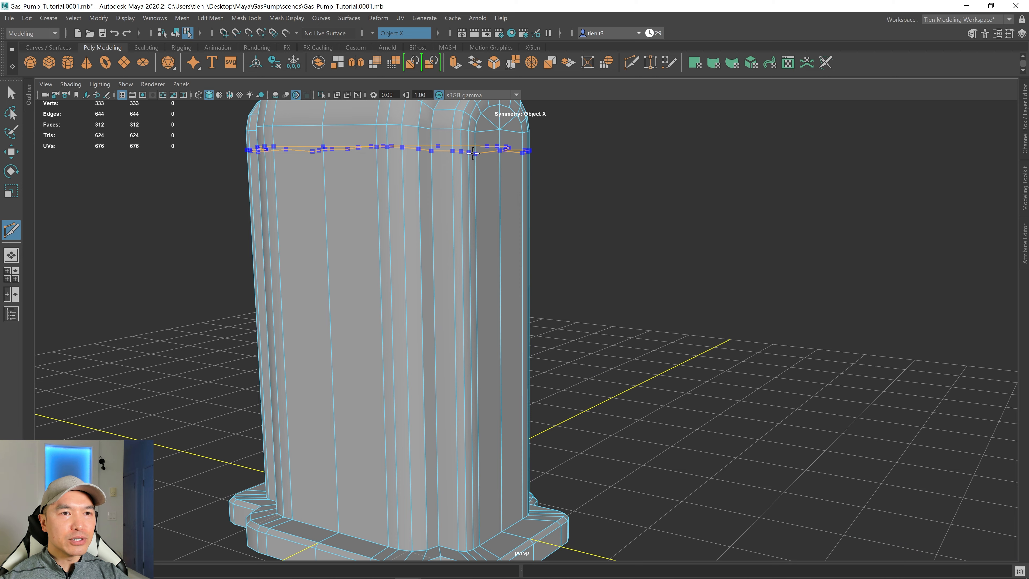
ctrl+click(473, 152)
alt+drag(478, 165, 452, 221)
scroll(486, 219, down, 3)
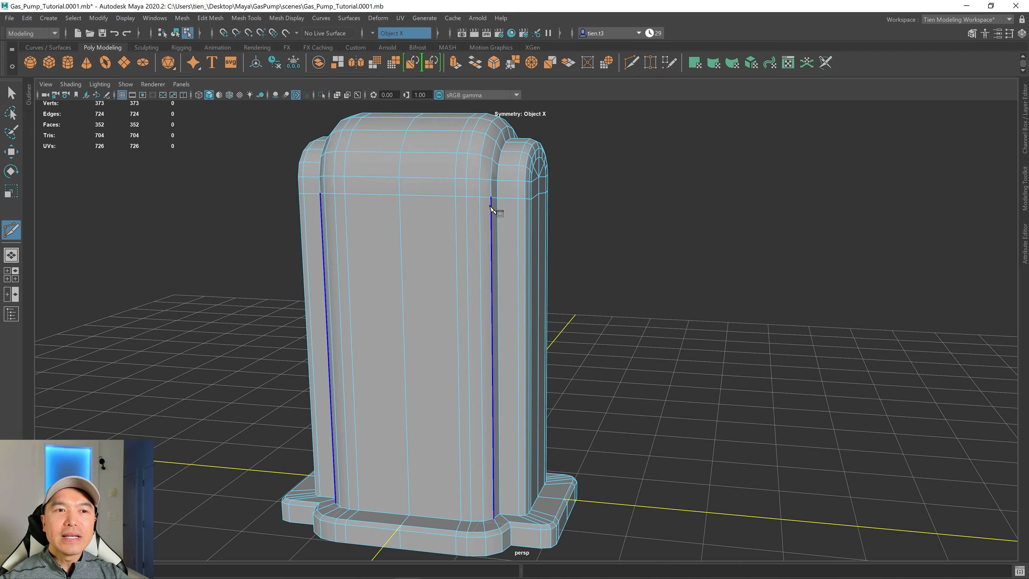
alt+drag(518, 219, 658, 210)
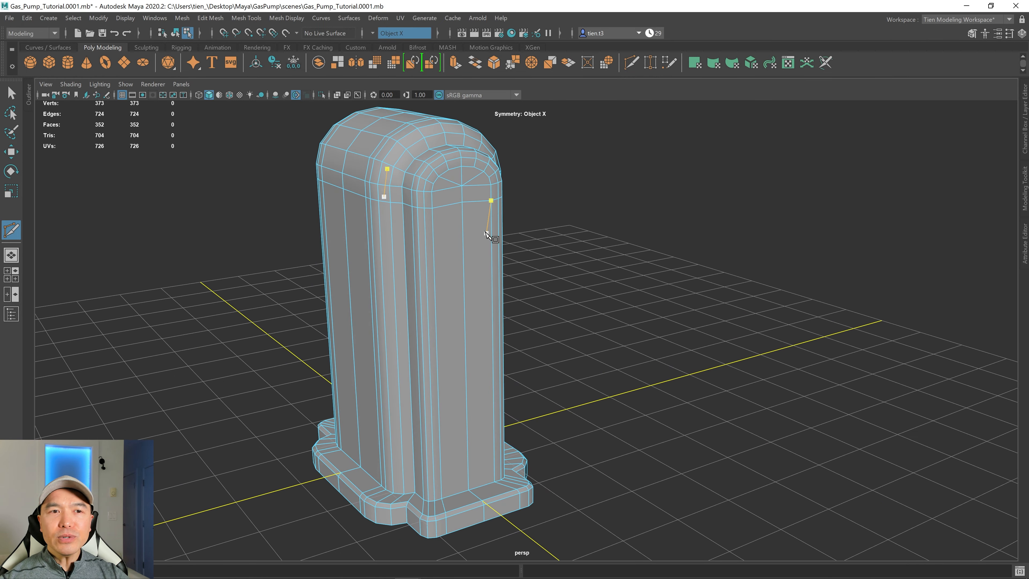
scroll(486, 232, up, 3)
alt+drag(485, 231, 451, 209)
key(ctrl+z)
alt+middle_drag(451, 210, 483, 243)
alt+drag(484, 243, 479, 232)
click(465, 177)
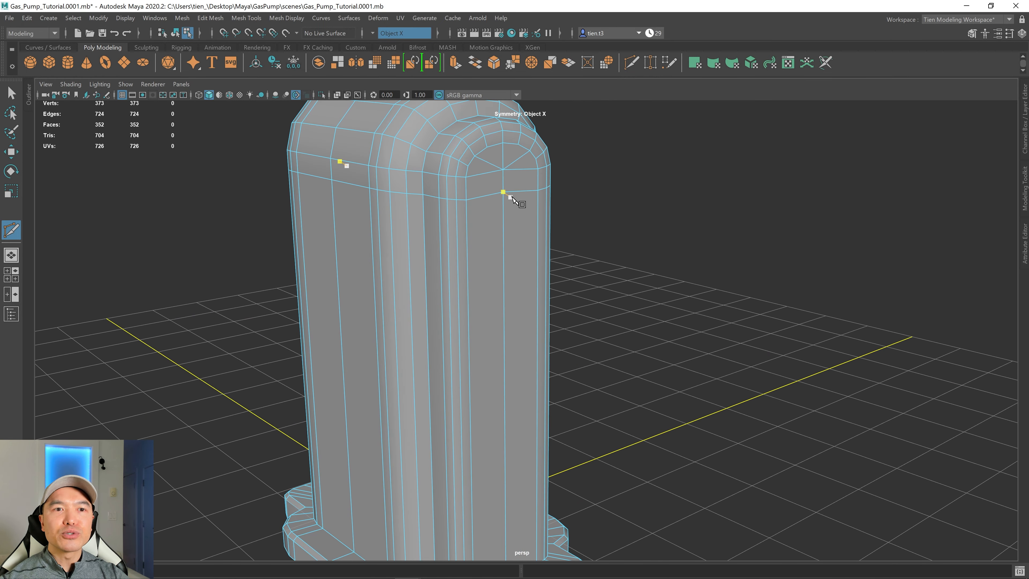
alt+middle_drag(513, 197, 543, 256)
key(ctrl+z)
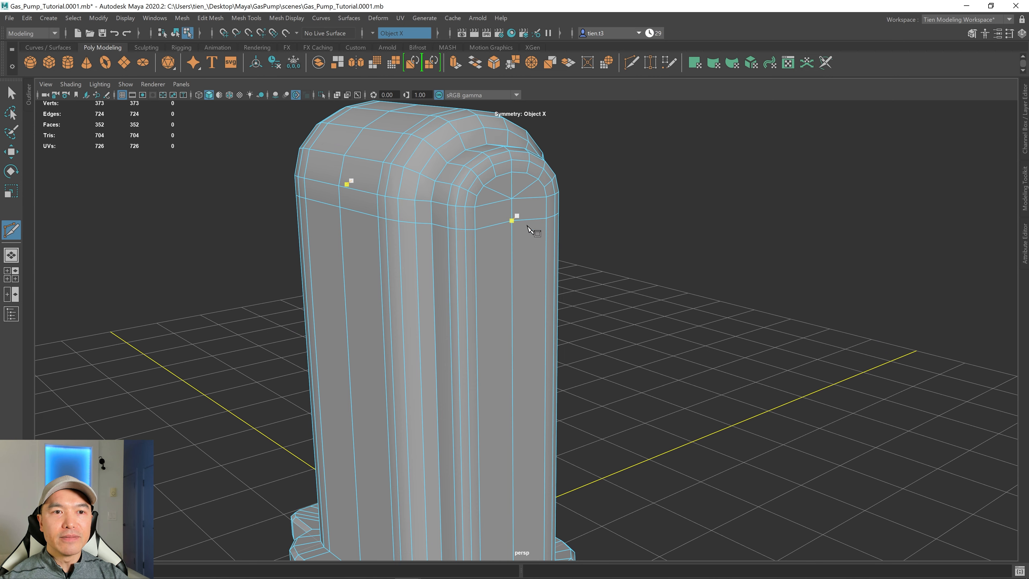
alt+middle_drag(558, 289, 566, 229)
scroll(566, 229, down, 1)
alt+drag(639, 313, 615, 377)
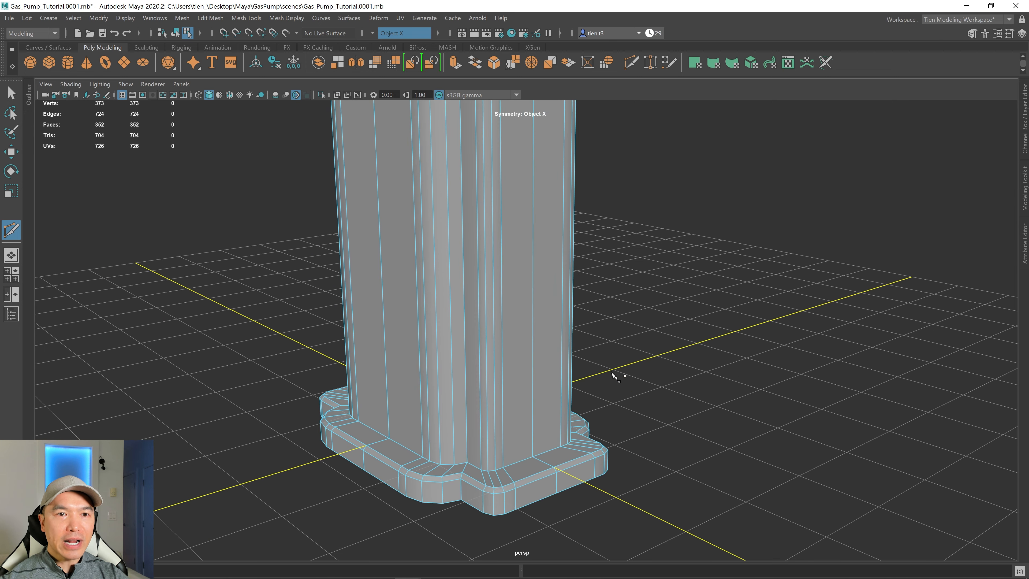
alt+drag(588, 442, 524, 248)
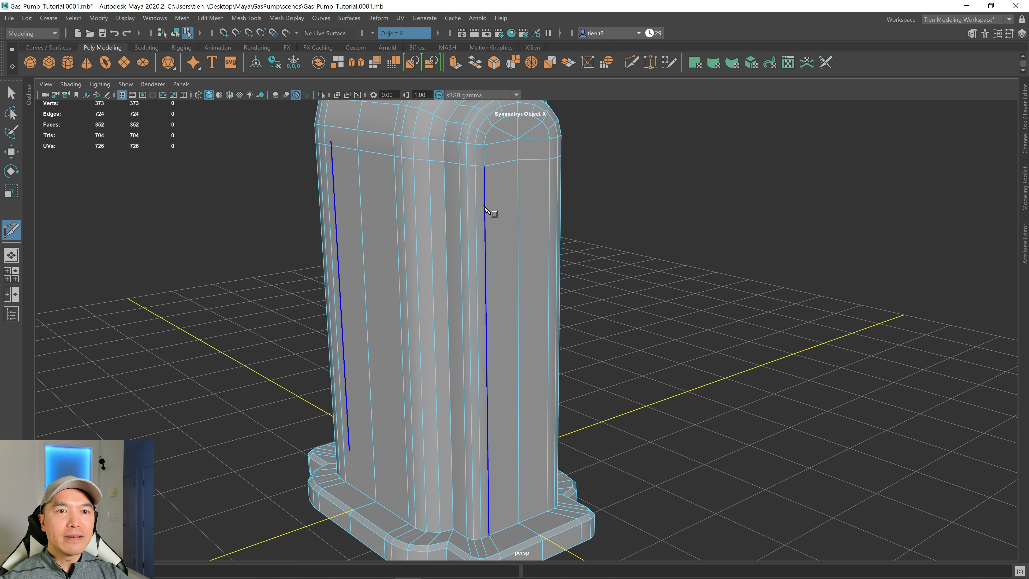
alt+middle_drag(483, 227, 495, 356)
alt+drag(445, 357, 466, 302)
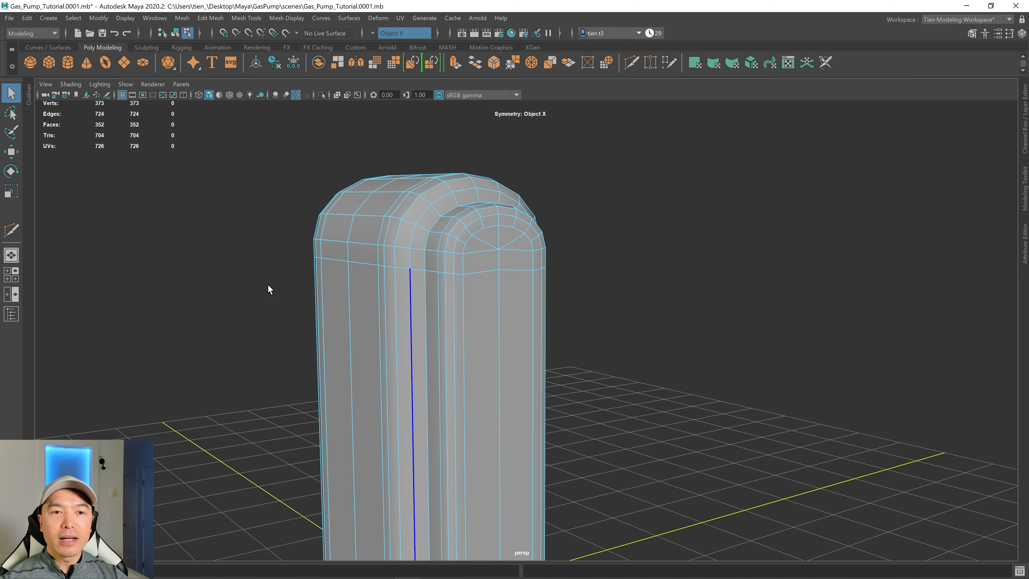
Select the horizontal edge loop below the rounded top and scale it with the Scale tool.
right_drag(486, 272, 482, 243)
double_click(477, 272)
mouse_move(477, 272)
alt+mouse_down()
mouse_move(503, 281)
mouse_move(485, 273)
mouse_move(492, 272)
alt+mouse_up()
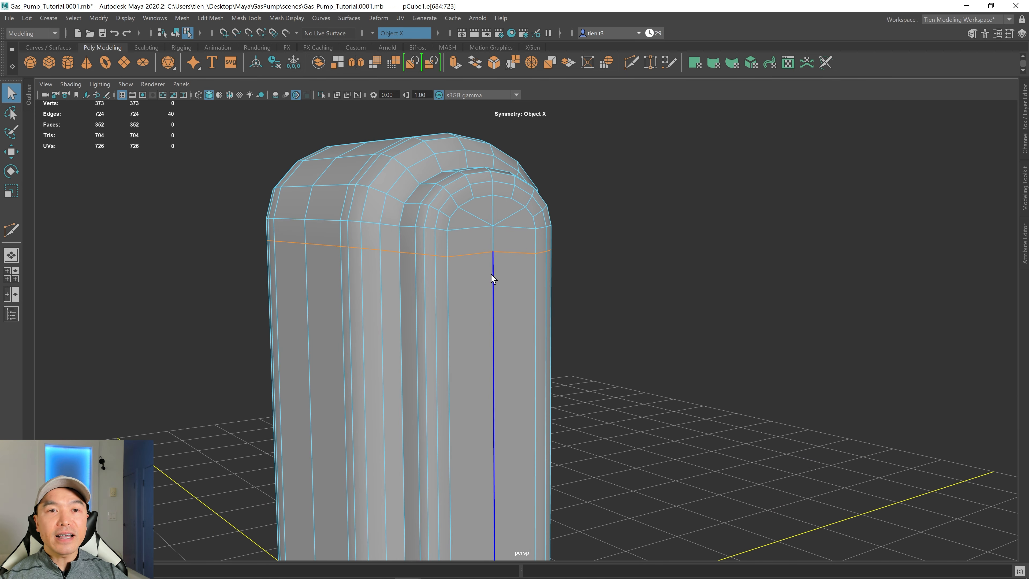
key(r)
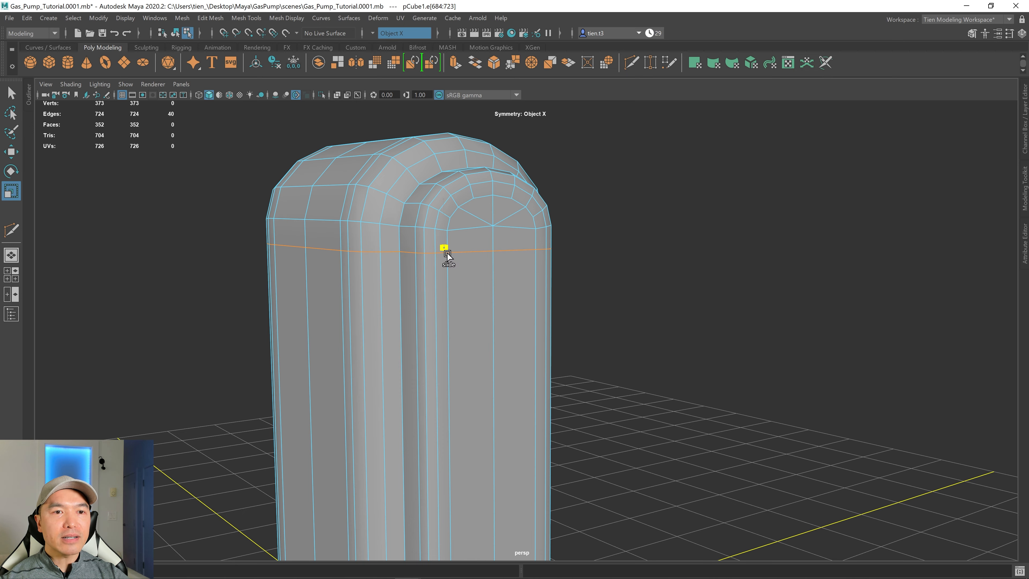
alt+drag(458, 285, 428, 289)
alt+middle_drag(504, 269, 535, 196)
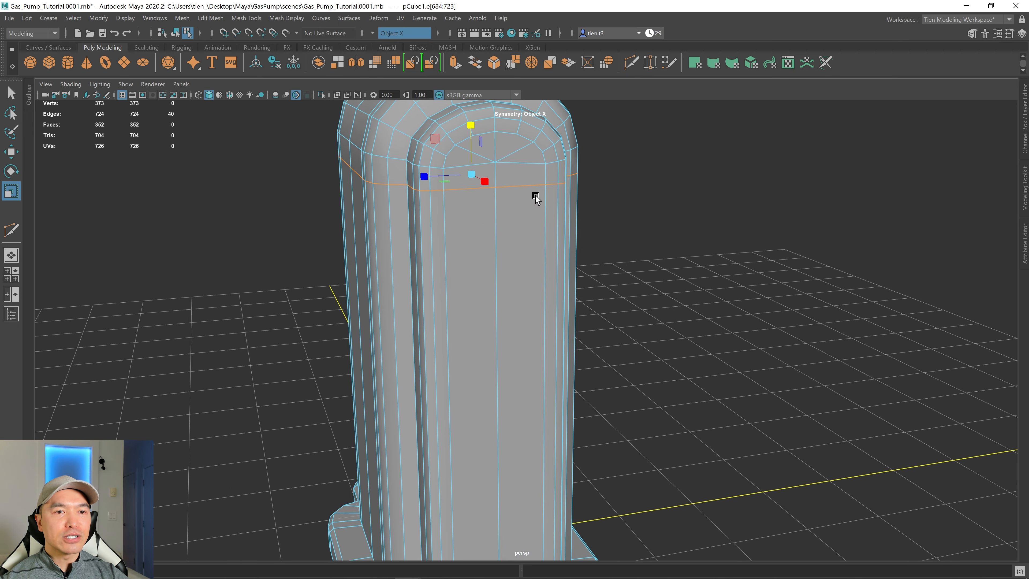
mouse_move(504, 217)
alt+mouse_down()
mouse_move(530, 204)
mouse_move(504, 234)
alt+mouse_up()
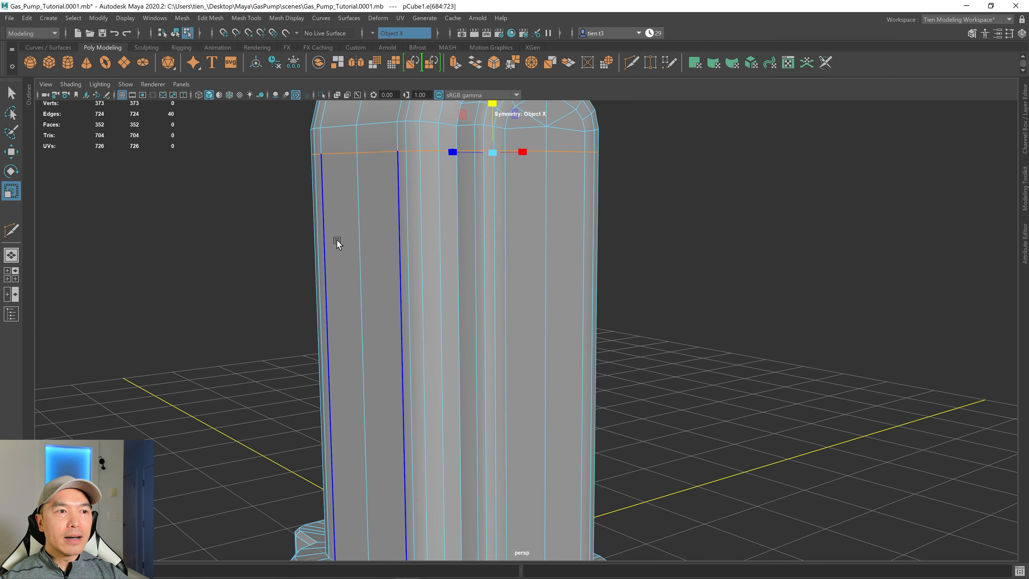
Insert a horizontal edge loop around the middle of the pump body with the Multi-Cut tool.
click(11, 230)
ctrl+drag(501, 278, 475, 260)
scroll(473, 262, down, 2)
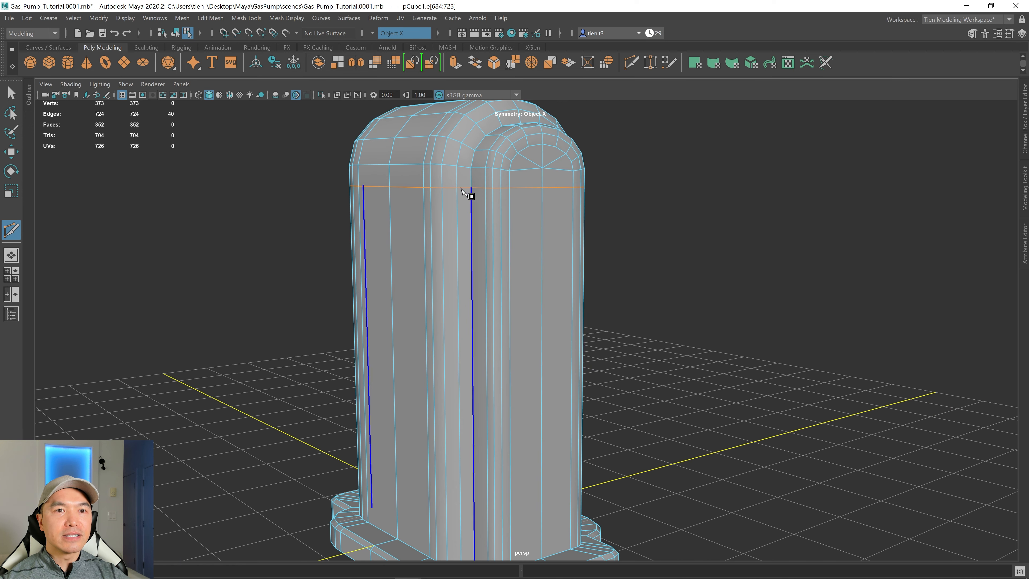
scroll(458, 515, down, 2)
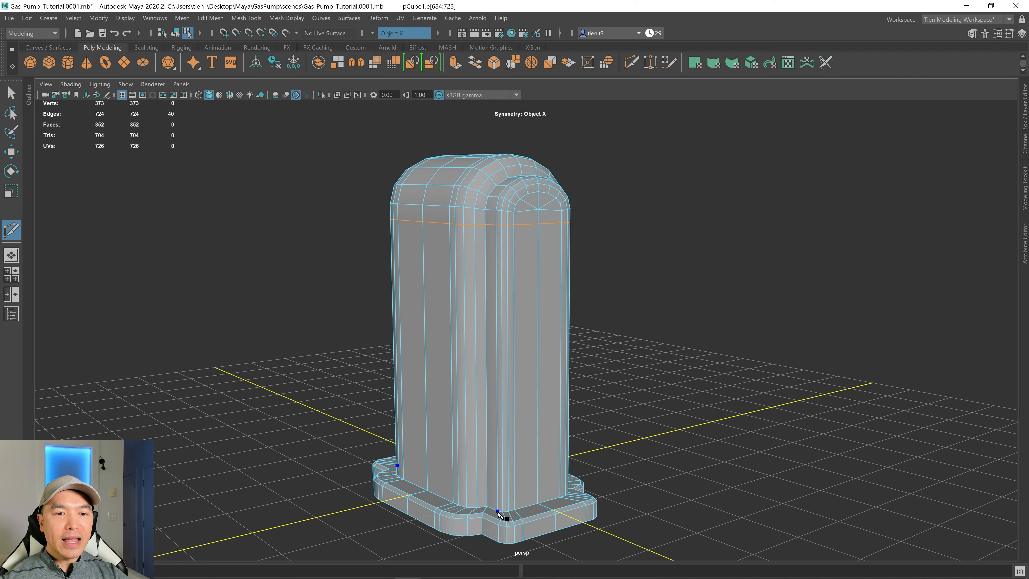
scroll(563, 364, up, 5)
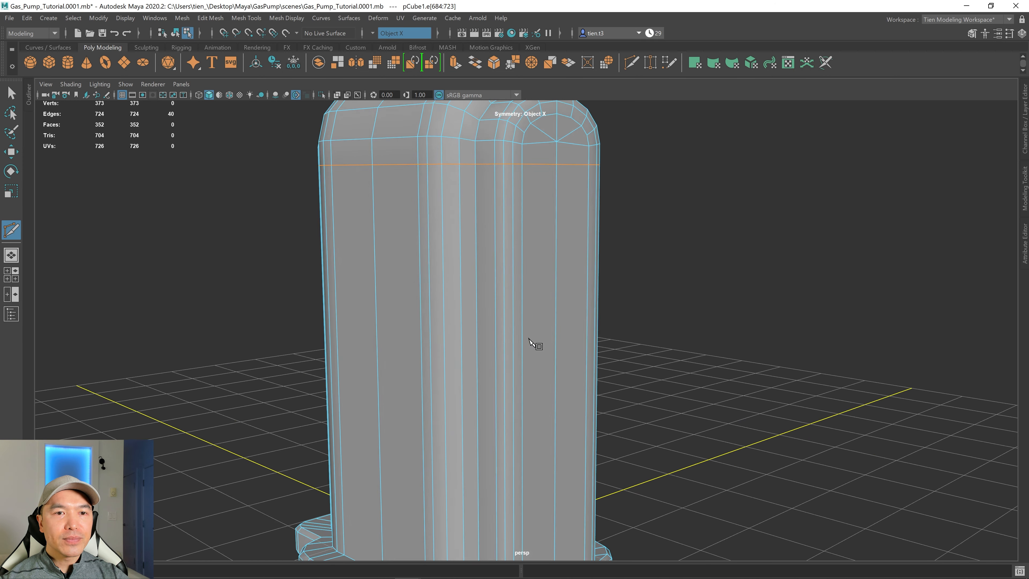
scroll(575, 312, down, 5)
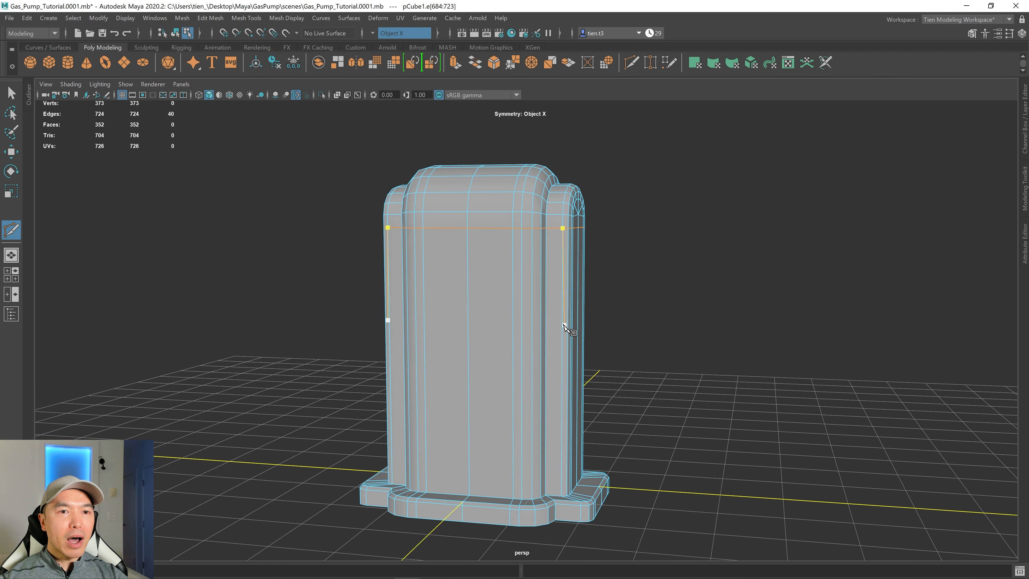
key(ctrl)
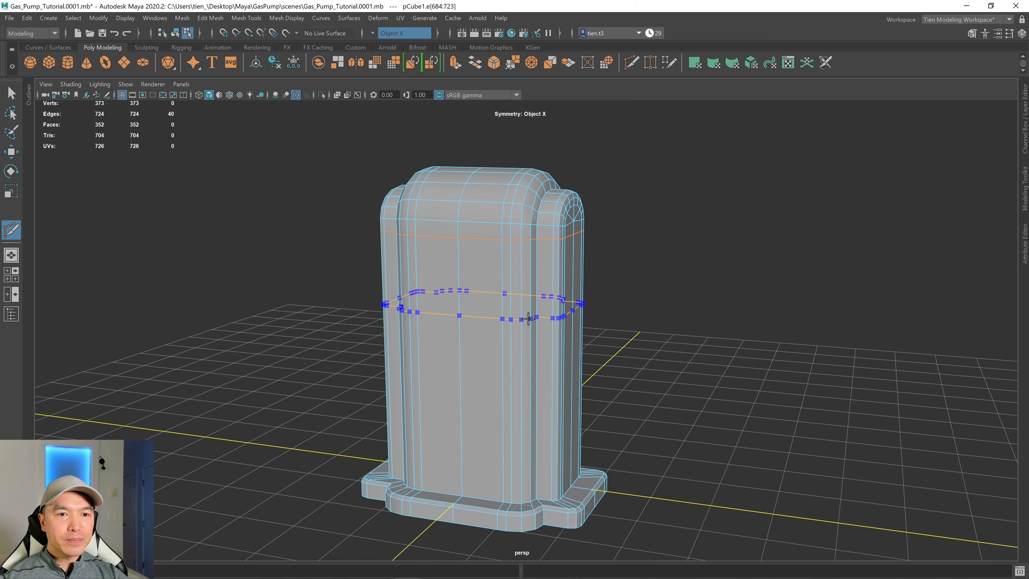
ctrl+click(527, 325)
alt+drag(528, 324, 500, 179)
scroll(530, 313, up, 7)
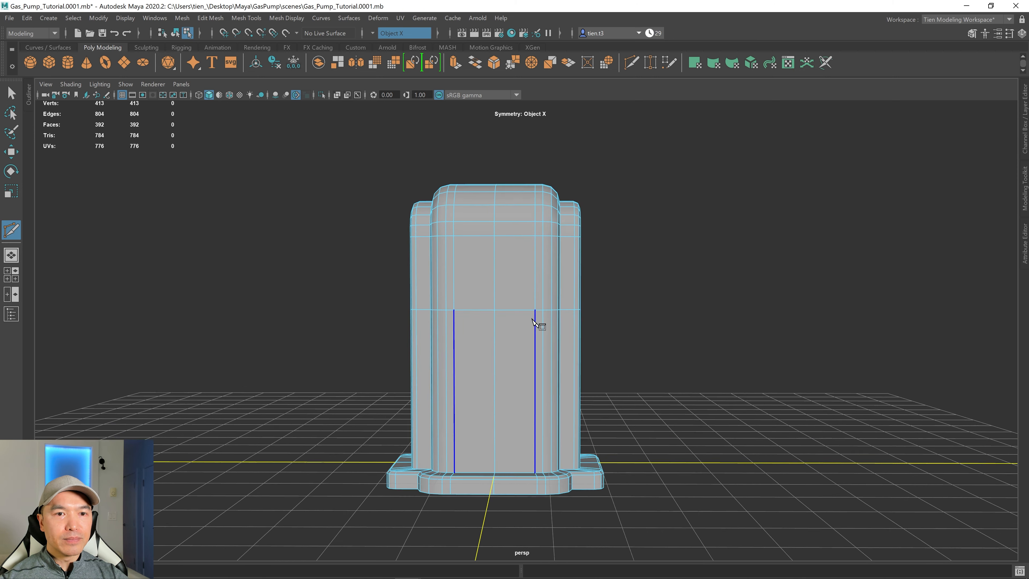
alt+drag(526, 319, 496, 336)
scroll(550, 313, down, 3)
mouse_move(550, 313)
alt+mouse_down()
mouse_move(524, 327)
mouse_move(542, 319)
mouse_move(533, 313)
alt+mouse_up()
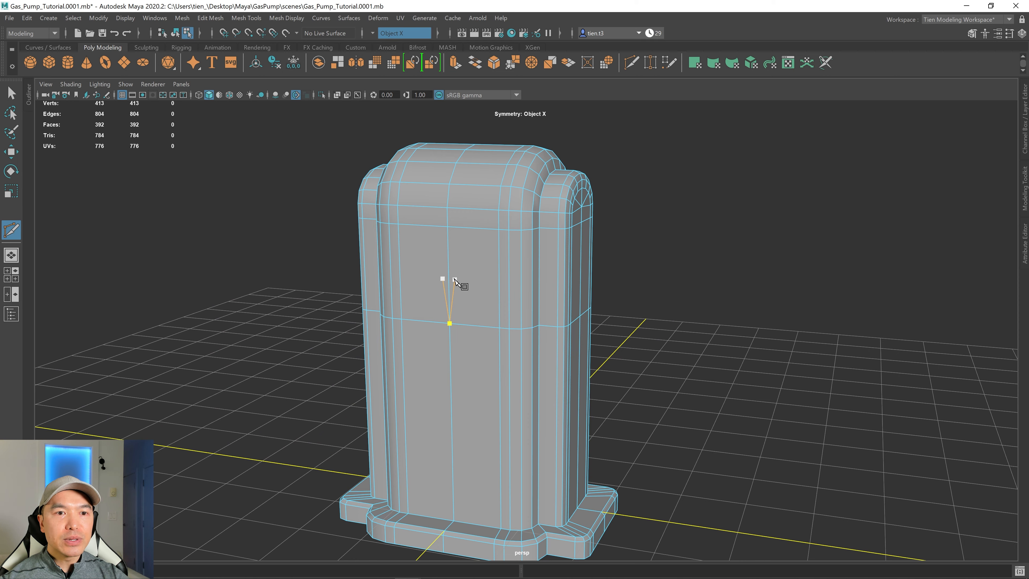
scroll(461, 285, down, 2)
alt+drag(461, 285, 453, 293)
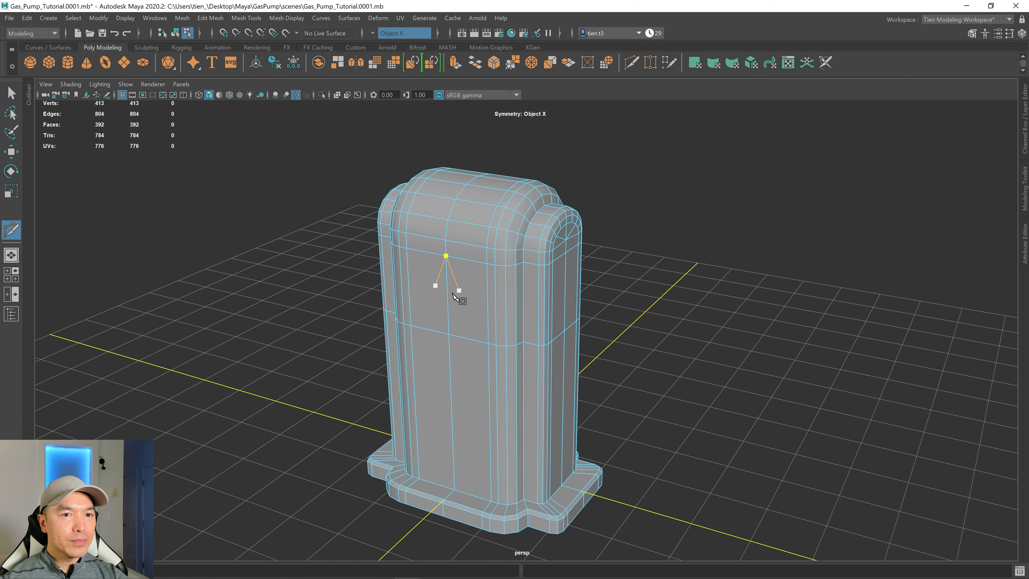
alt+drag(564, 283, 551, 259)
scroll(576, 259, up, 3)
scroll(577, 261, down, 4)
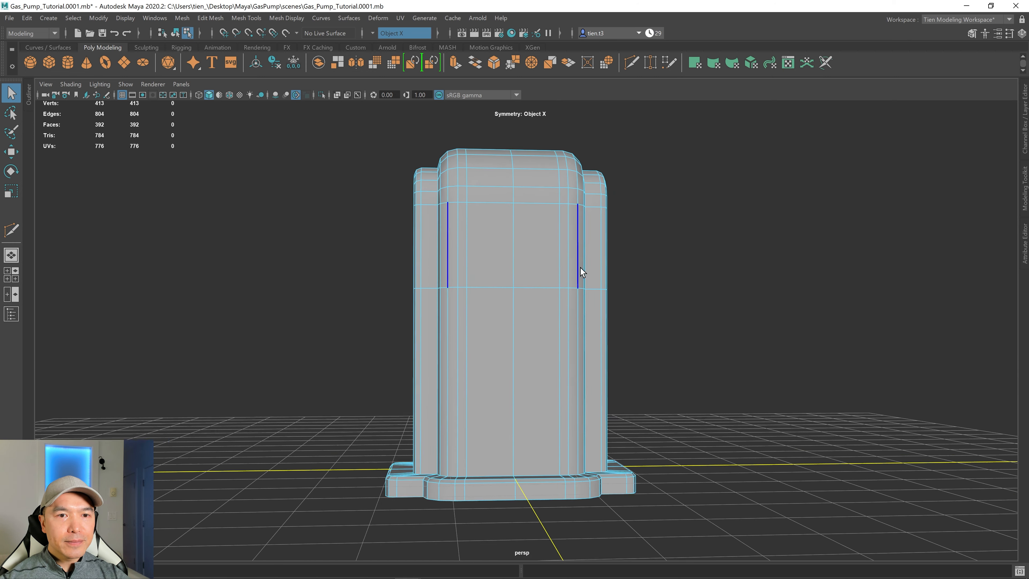
Select the upper body's vertices above the middle loop and move them upward to make the pump taller.
alt+drag(582, 291, 570, 302)
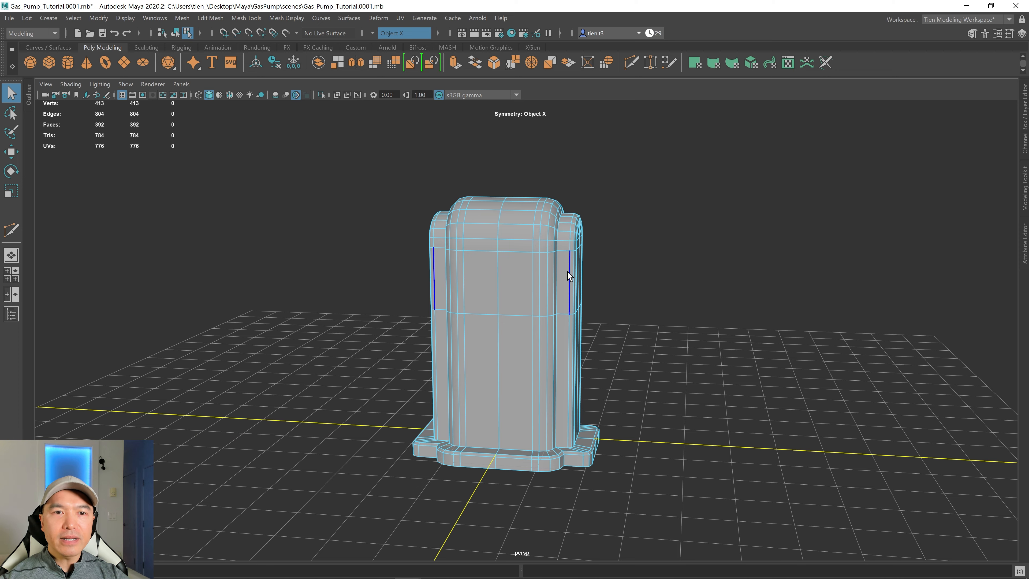
alt+drag(505, 287, 517, 280)
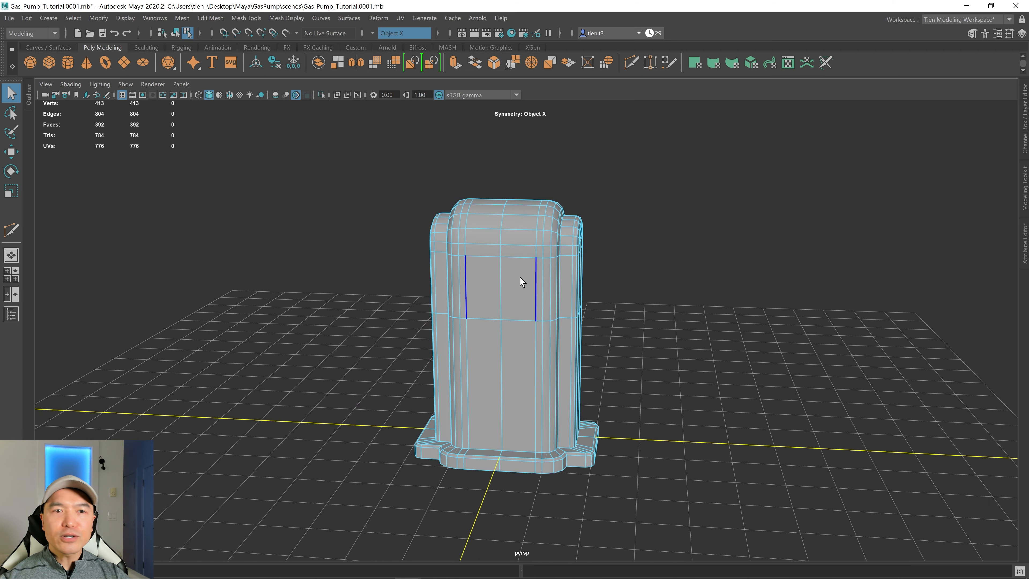
right_drag(534, 247, 452, 235)
scroll(469, 259, down, 2)
alt+drag(468, 259, 477, 254)
drag(586, 277, 645, 337)
key(w)
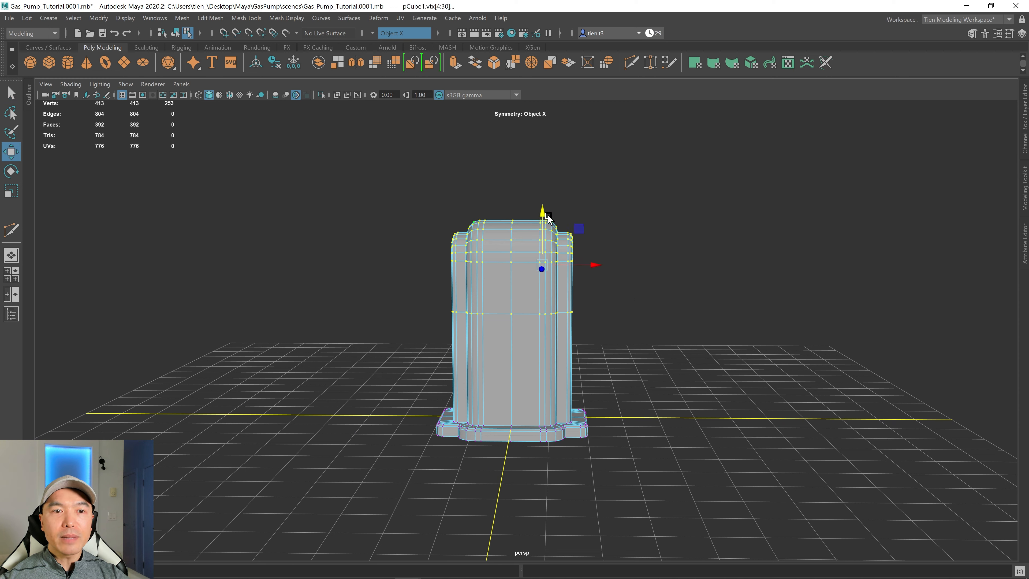
drag(543, 217, 544, 169)
Examine the vintage gas pump reference images for proportions.
right_drag(1028, 271, 667, 246)
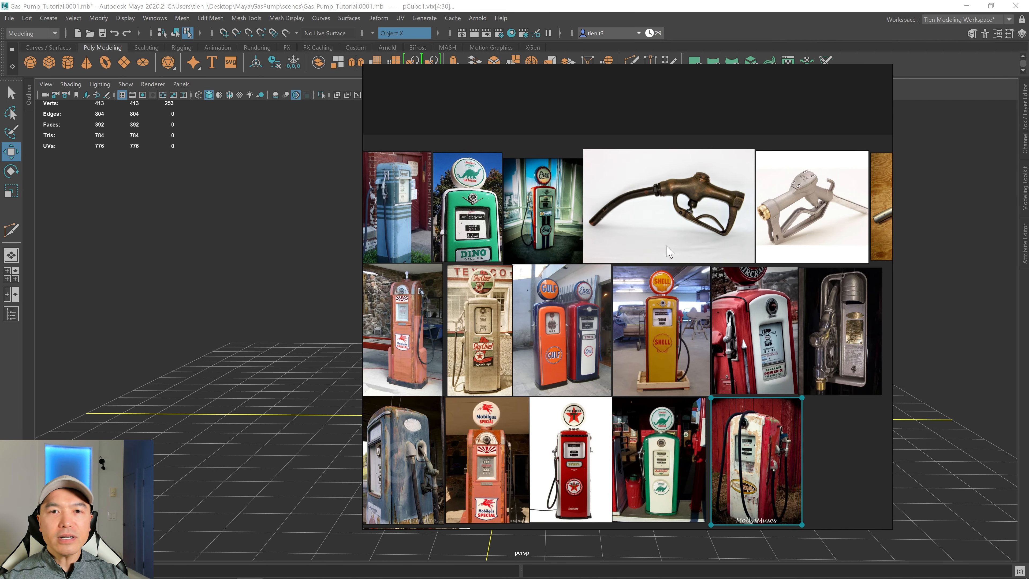
scroll(673, 341, up, 3)
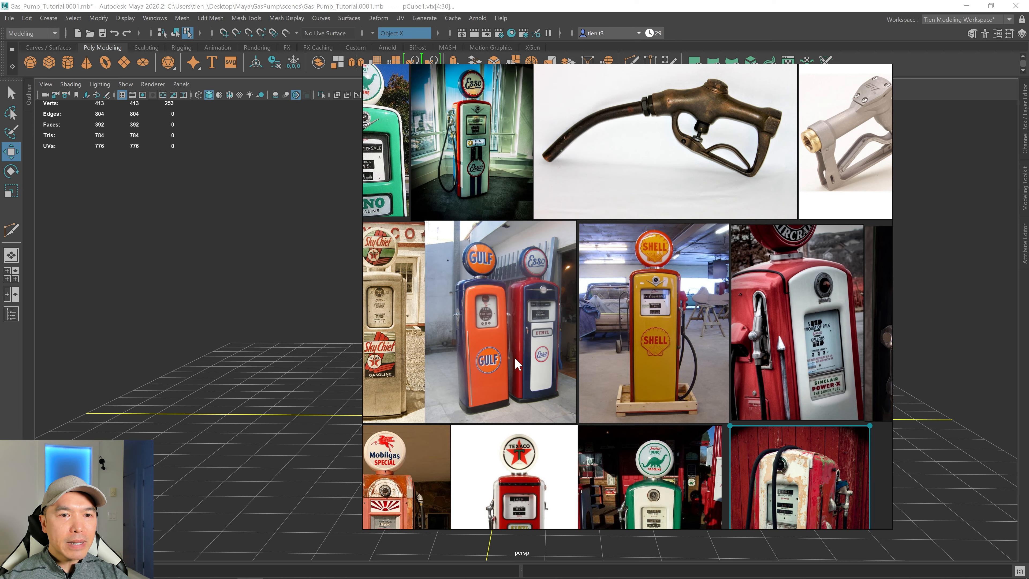
scroll(387, 330, down, 5)
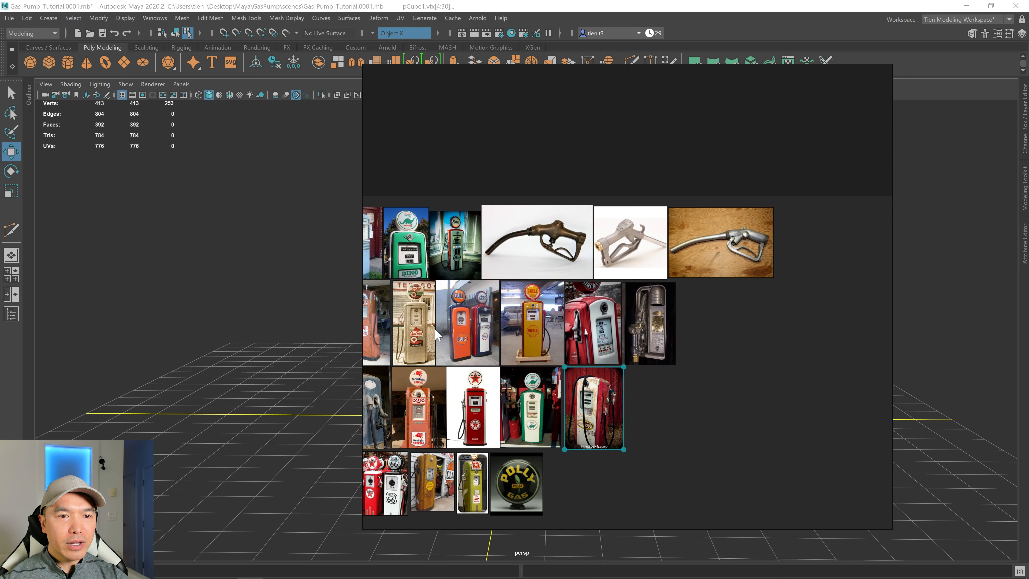
scroll(512, 324, up, 3)
scroll(512, 324, up, 1)
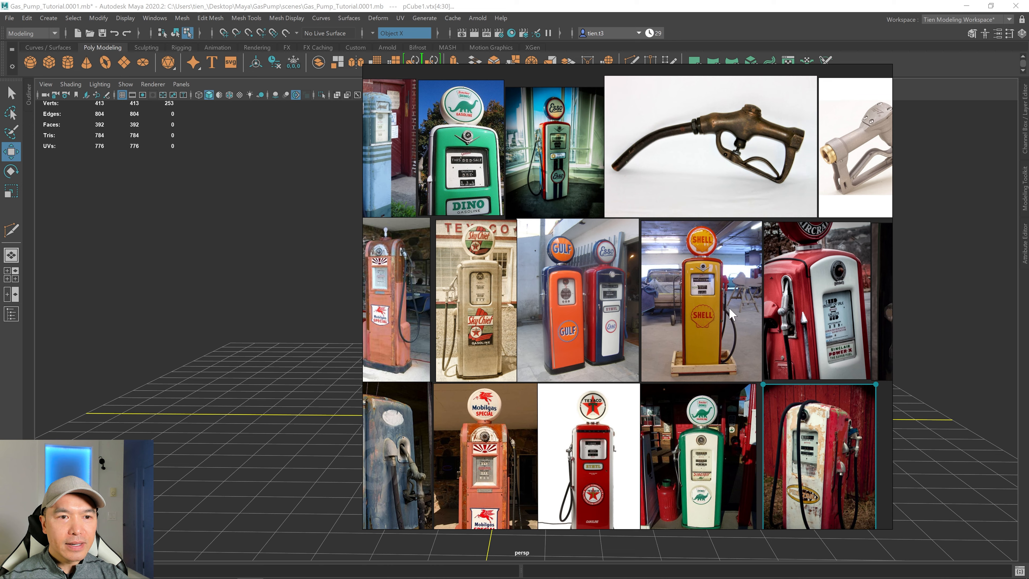
scroll(713, 318, down, 3)
right_drag(697, 302, 1028, 297)
scroll(496, 350, up, 1)
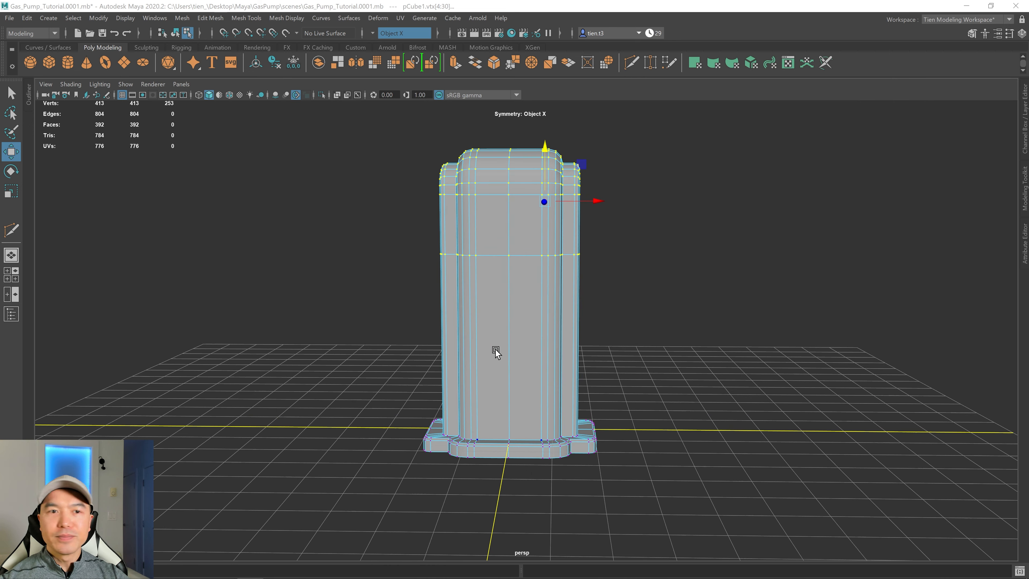
Nudge the upper vertices up slightly, then select the middle horizontal loop's vertices and move them down.
drag(546, 149, 546, 143)
scroll(573, 229, up, 1)
alt+drag(573, 229, 544, 260)
drag(365, 234, 741, 287)
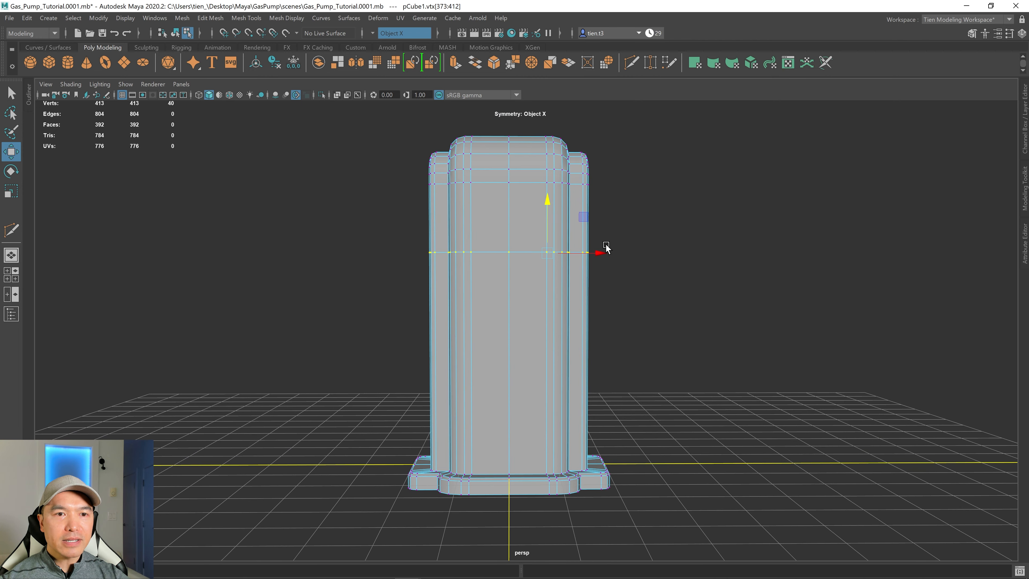
mouse_move(575, 229)
alt+mouse_down()
mouse_move(561, 259)
mouse_move(588, 244)
alt+mouse_up()
scroll(588, 245, down, 3)
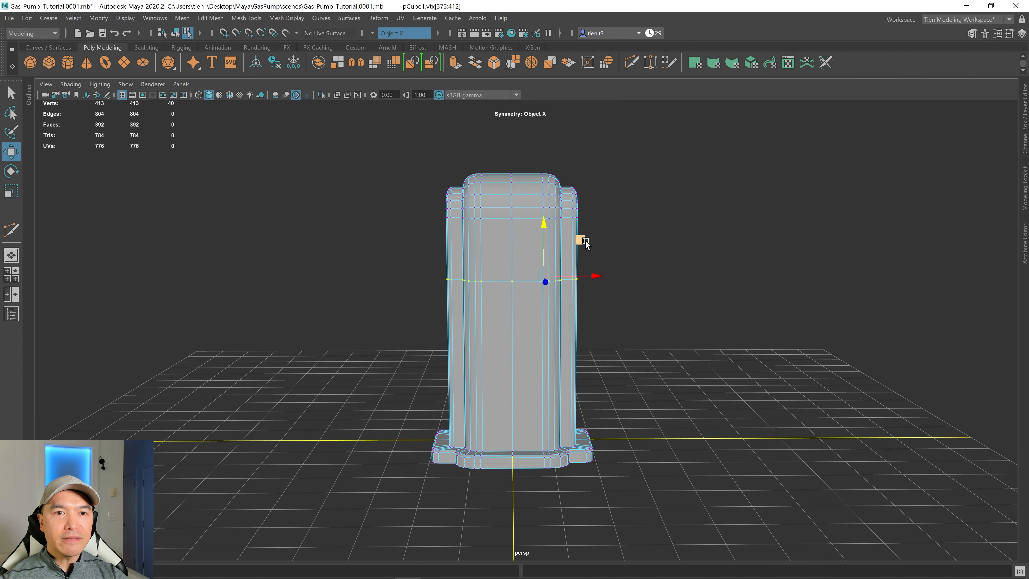
Select the lower body and base vertices and shift them along X to adjust the lower section's width.
drag(621, 383, 708, 510)
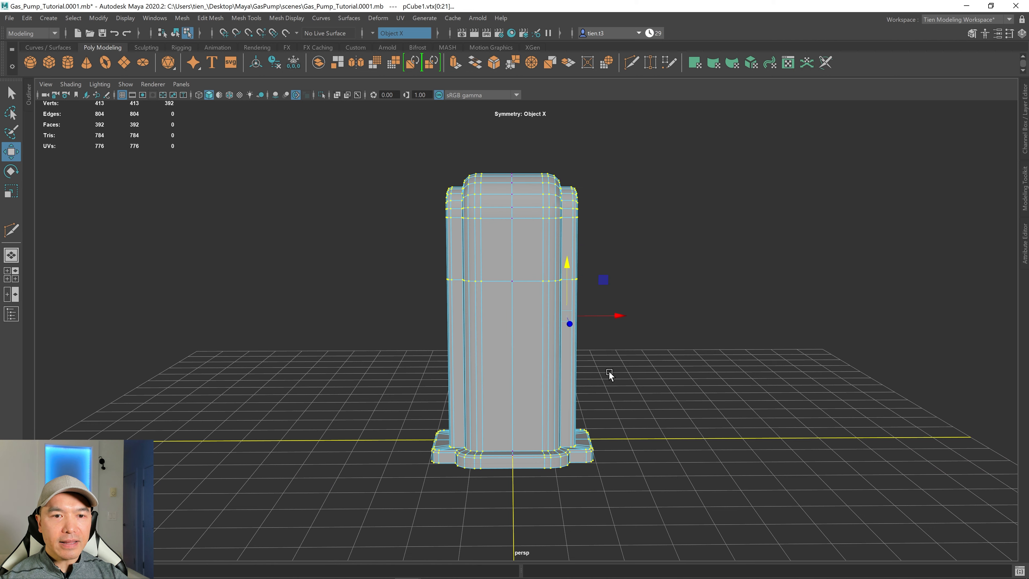
drag(619, 315, 570, 310)
scroll(619, 315, up, 2)
scroll(552, 308, up, 3)
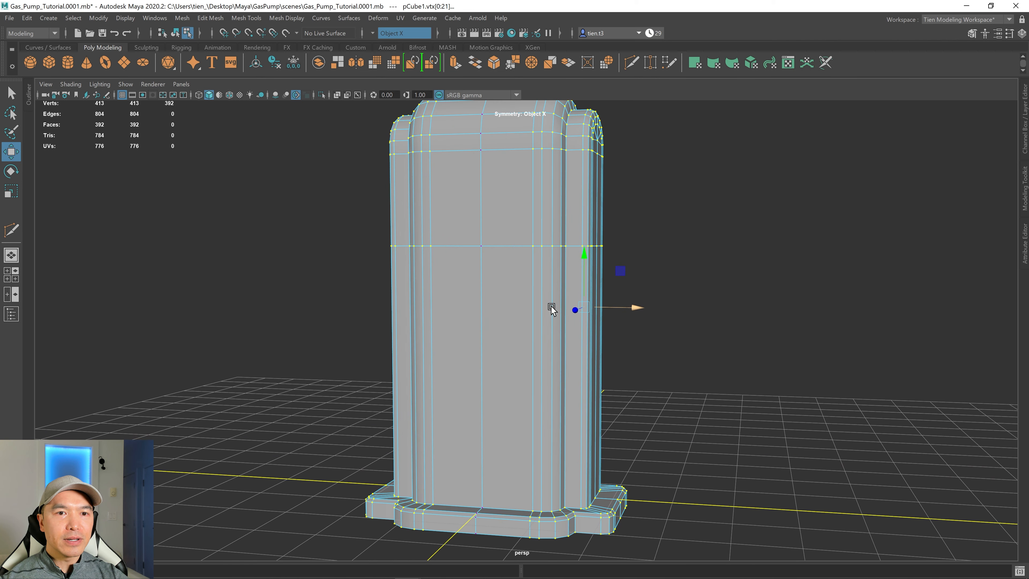
alt+middle_drag(552, 309, 558, 347)
right_drag(560, 193, 559, 222)
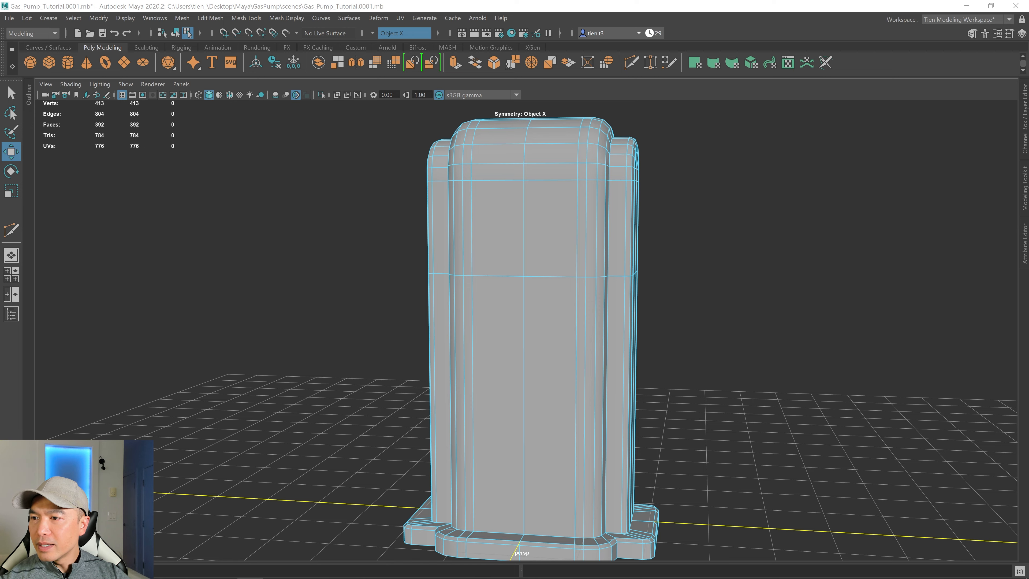
Select the two upper front faces and extrude them with an offset of 0.158 to inset a panel.
drag(579, 280, 471, 179)
alt+drag(542, 230, 510, 338)
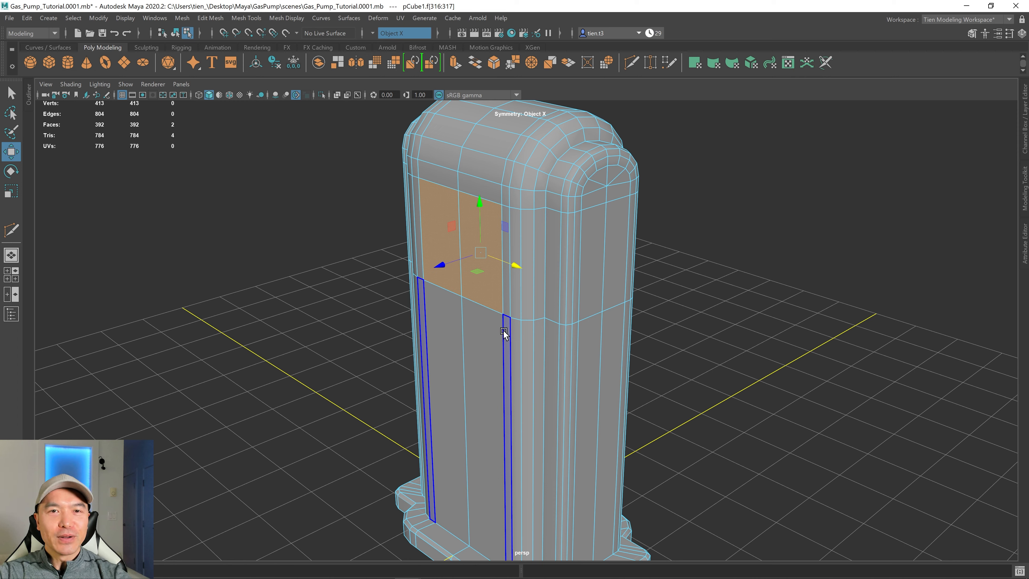
alt+right_drag(552, 286, 531, 303)
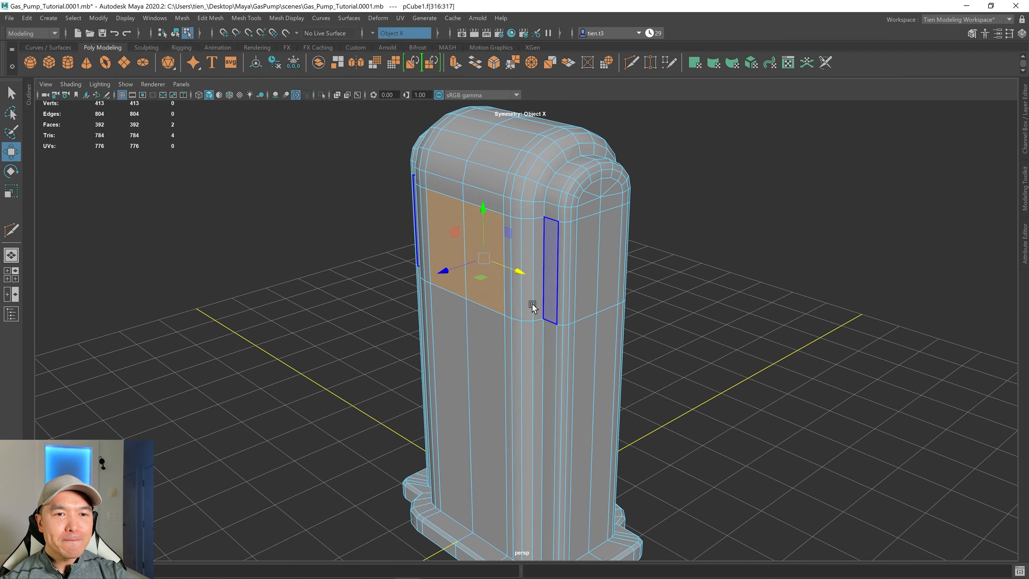
alt+drag(508, 321, 540, 306)
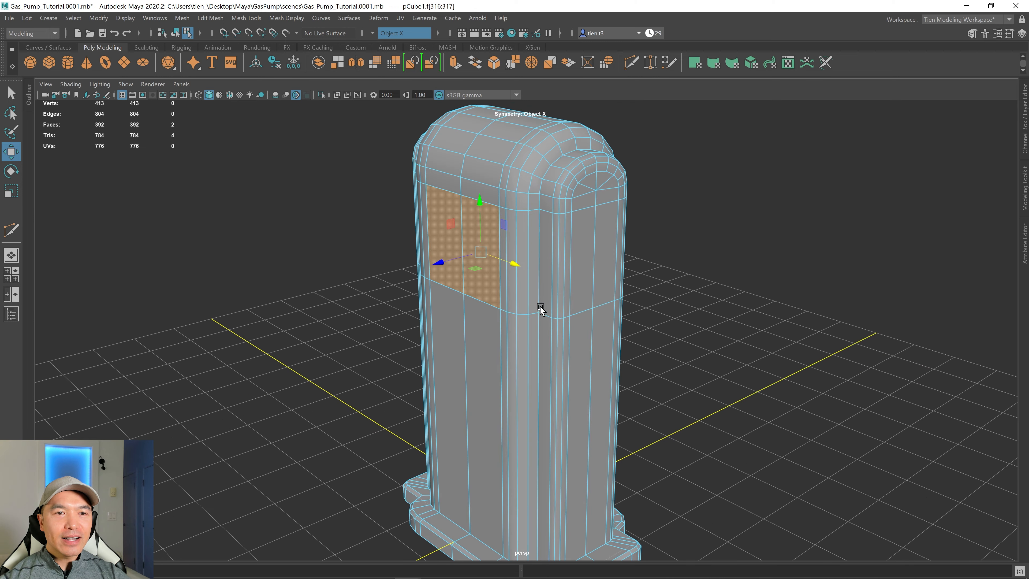
shift+right_drag(588, 234, 588, 270)
mouse_move(588, 271)
alt+mouse_down()
mouse_move(555, 282)
mouse_move(591, 287)
alt+mouse_up()
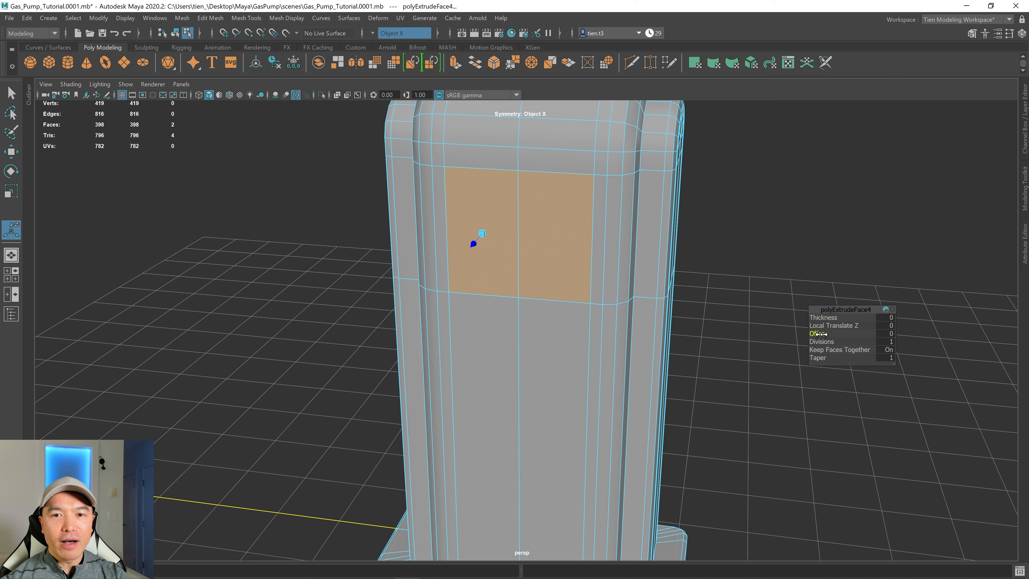
drag(825, 333, 855, 330)
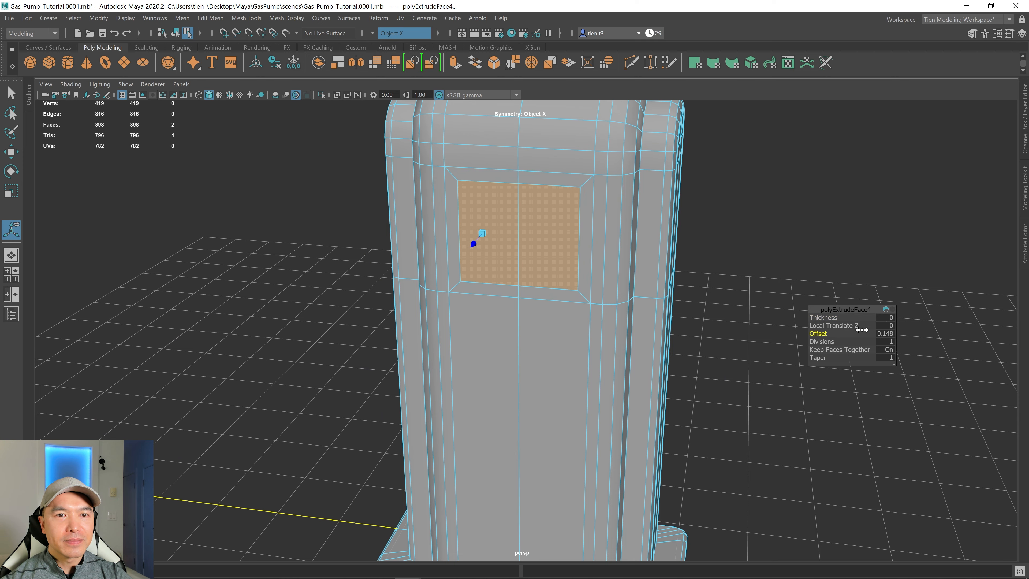
alt+right_drag(748, 327, 586, 307)
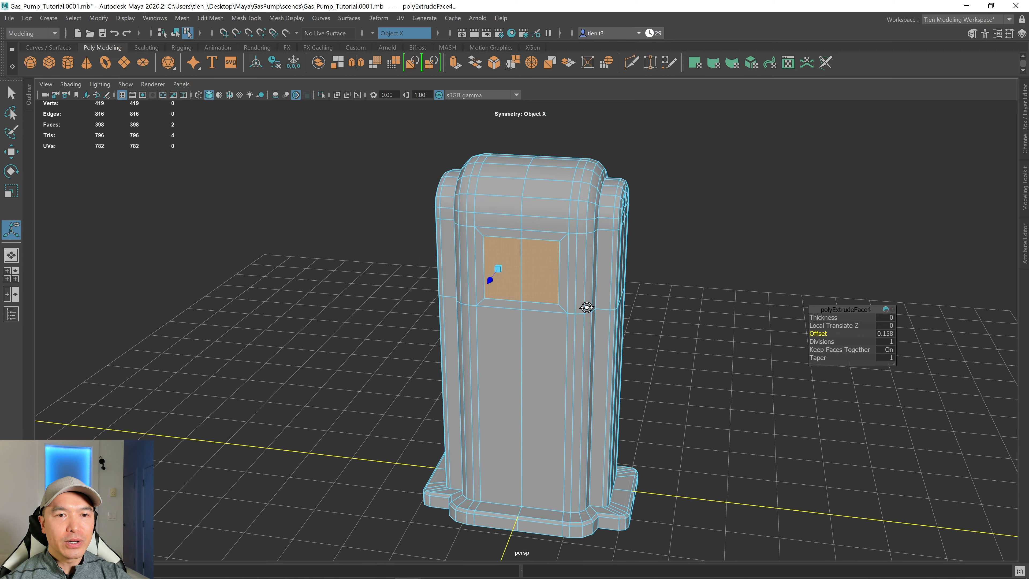
alt+drag(586, 306, 588, 304)
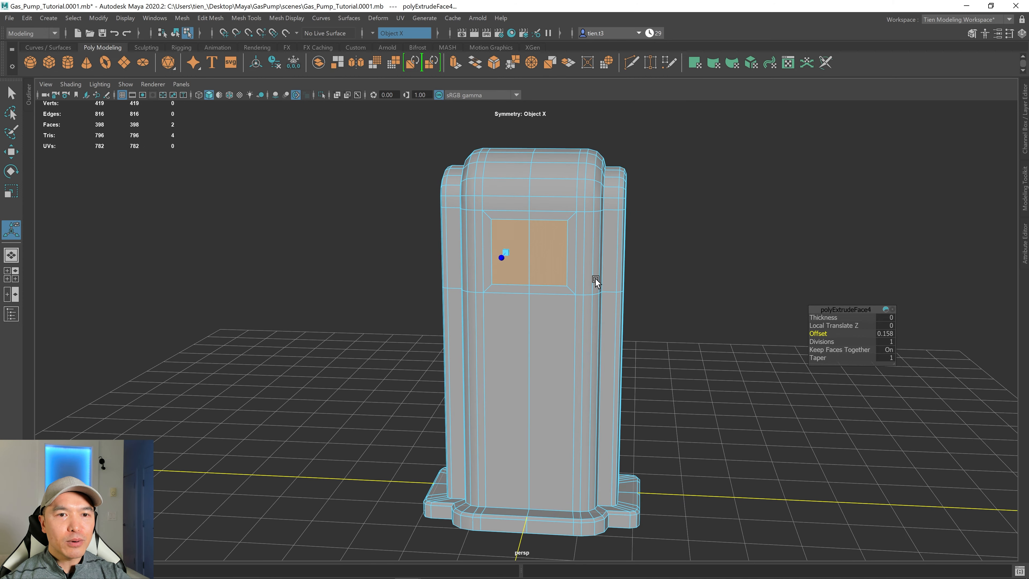
Select the inset panel's border edges and bevel them with a fraction of 0.217.
alt+middle_drag(599, 237, 558, 353)
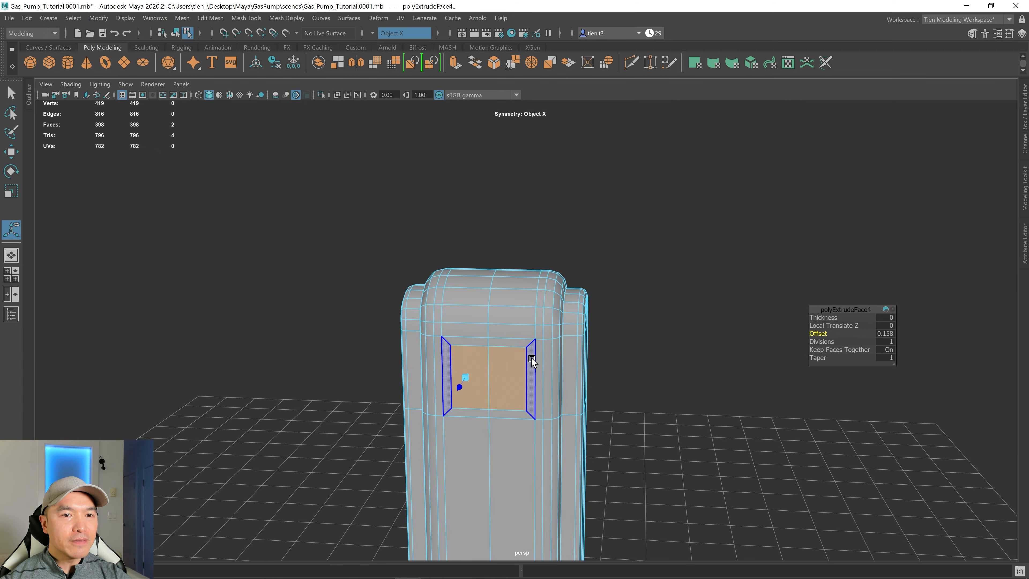
scroll(535, 362, up, 10)
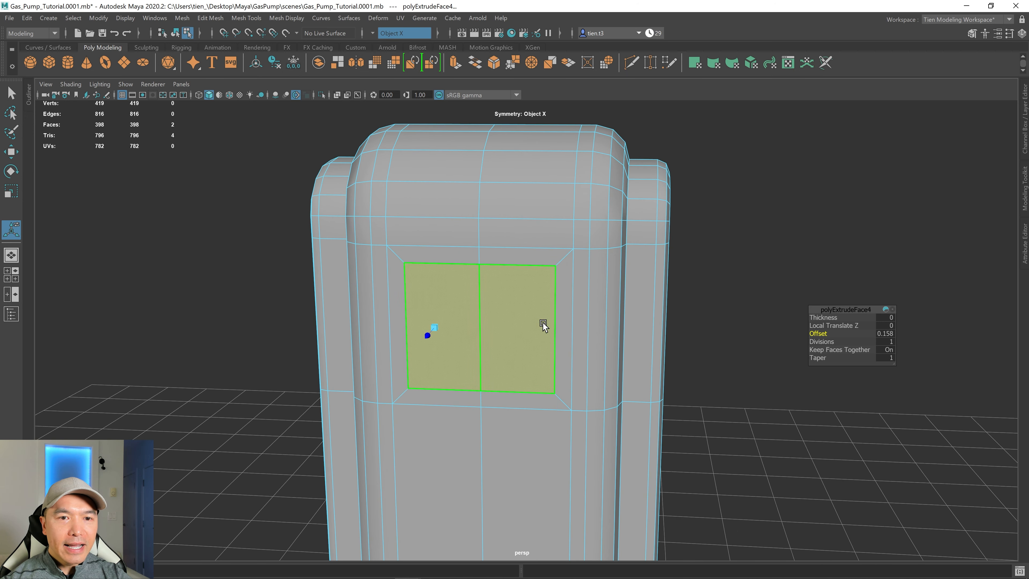
right_drag(535, 281, 530, 254)
click(538, 270)
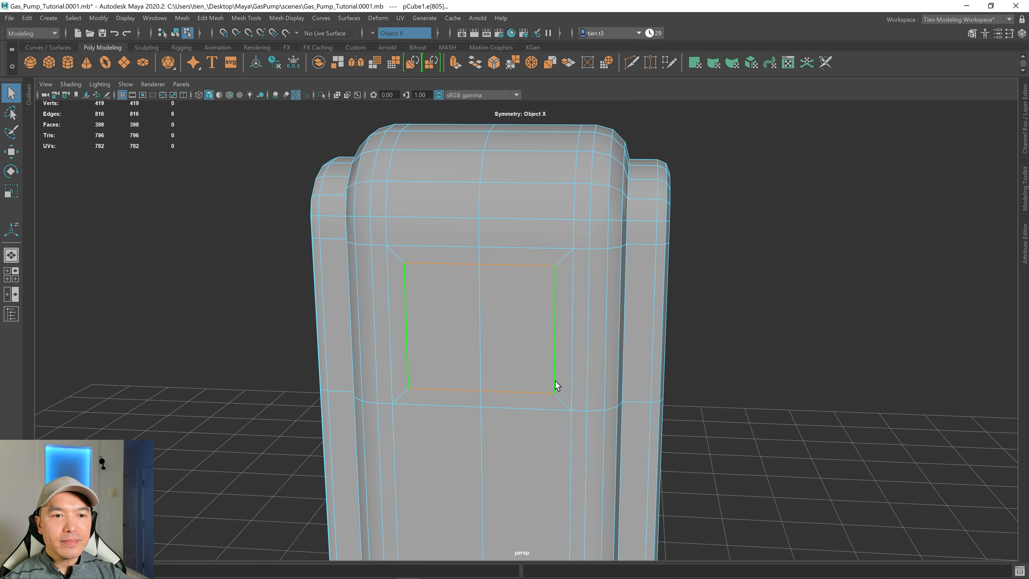
shift+right_click(532, 282)
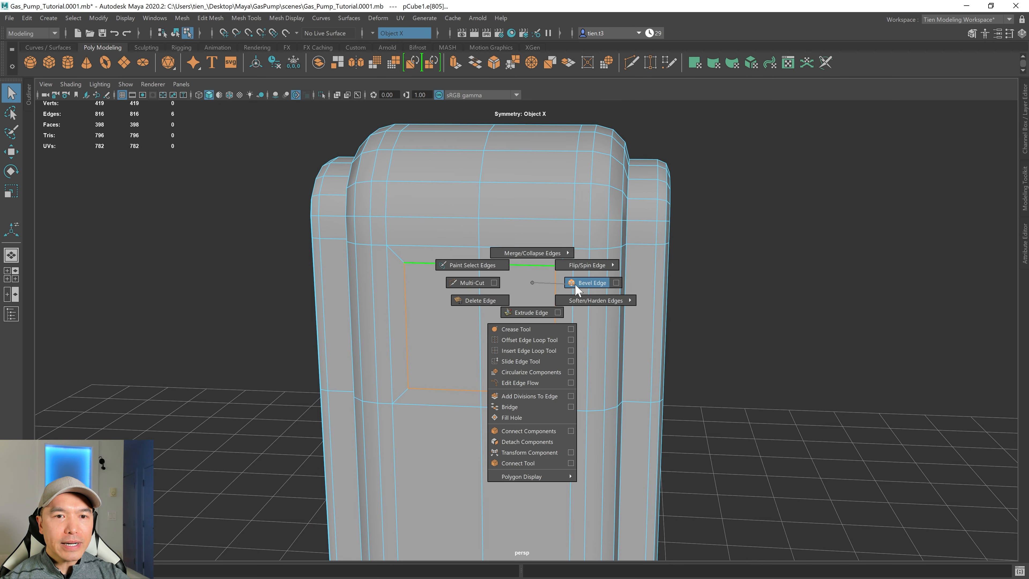
shift+right_drag(532, 282, 575, 283)
scroll(575, 284, up, 3)
alt+drag(565, 298, 452, 184)
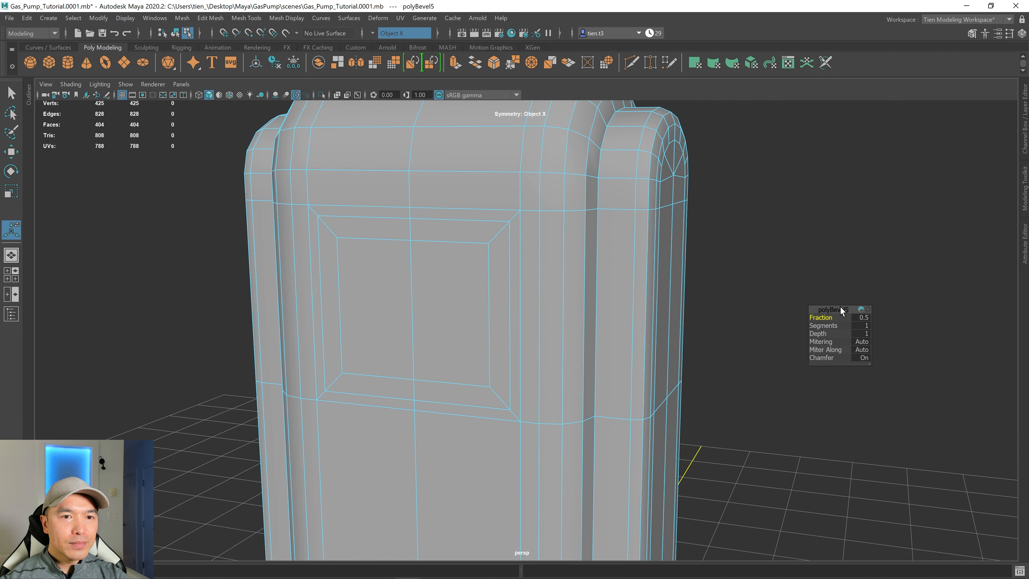
drag(828, 317, 752, 322)
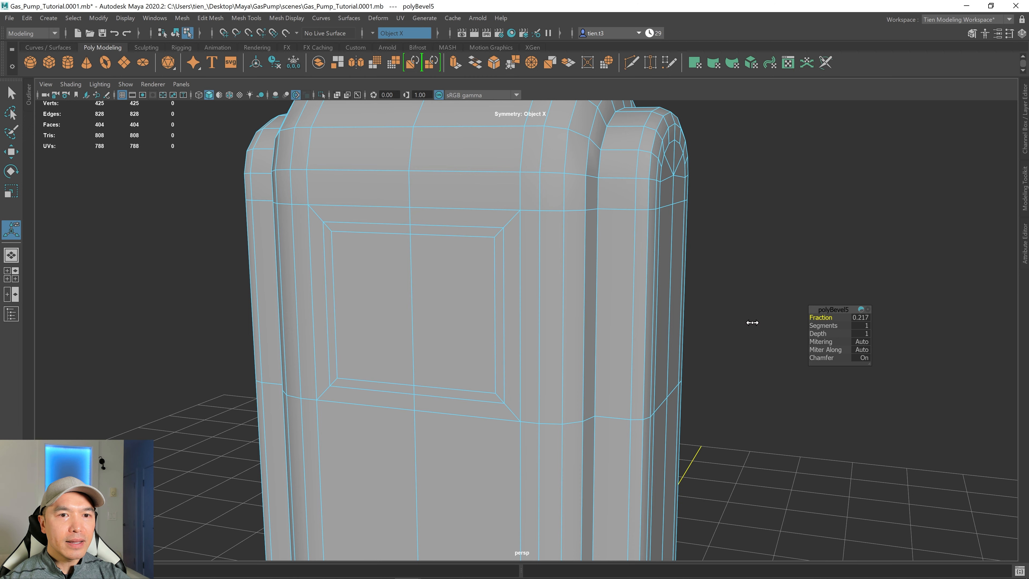
Set the inset panel border bevel's fraction to 0.26.
alt+drag(746, 324, 654, 314)
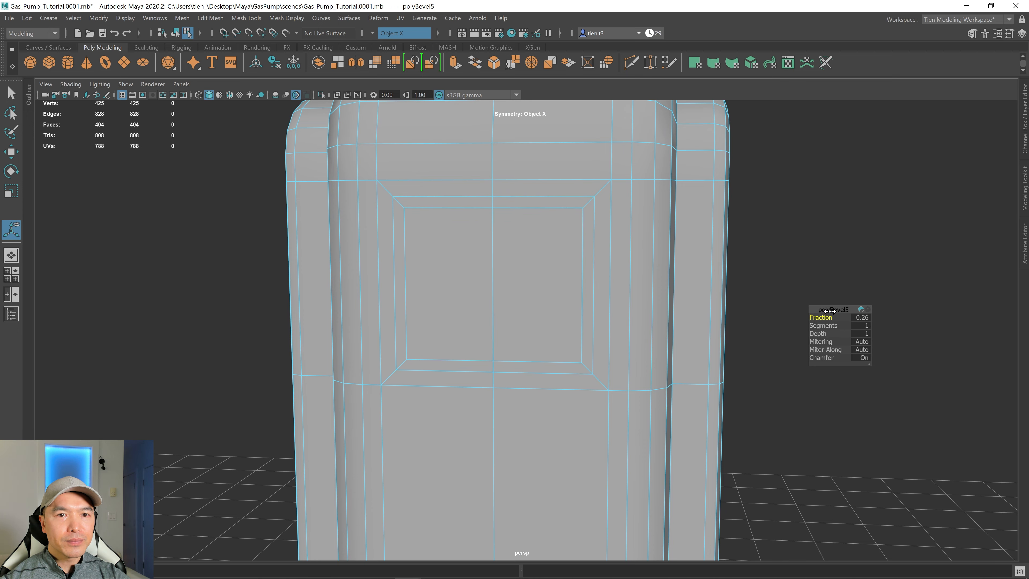
scroll(575, 328, down, 2)
alt+drag(576, 329, 588, 312)
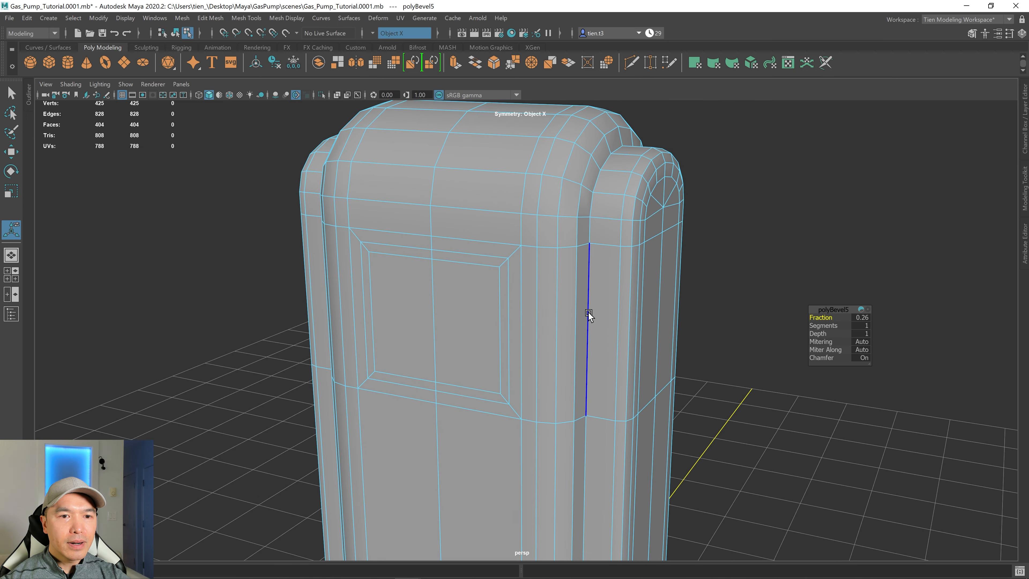
Select the panel's border faces and extrude them outward with a local translate Z of 0.0749.
right_drag(511, 229, 513, 252)
click(486, 261)
shift+click(505, 285)
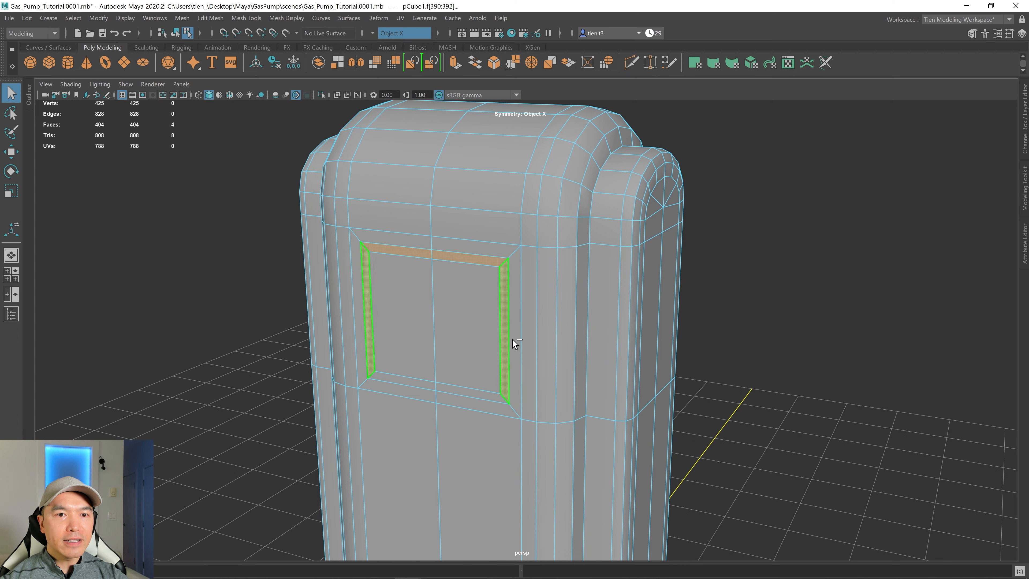
shift+click(465, 392)
scroll(483, 377, down, 3)
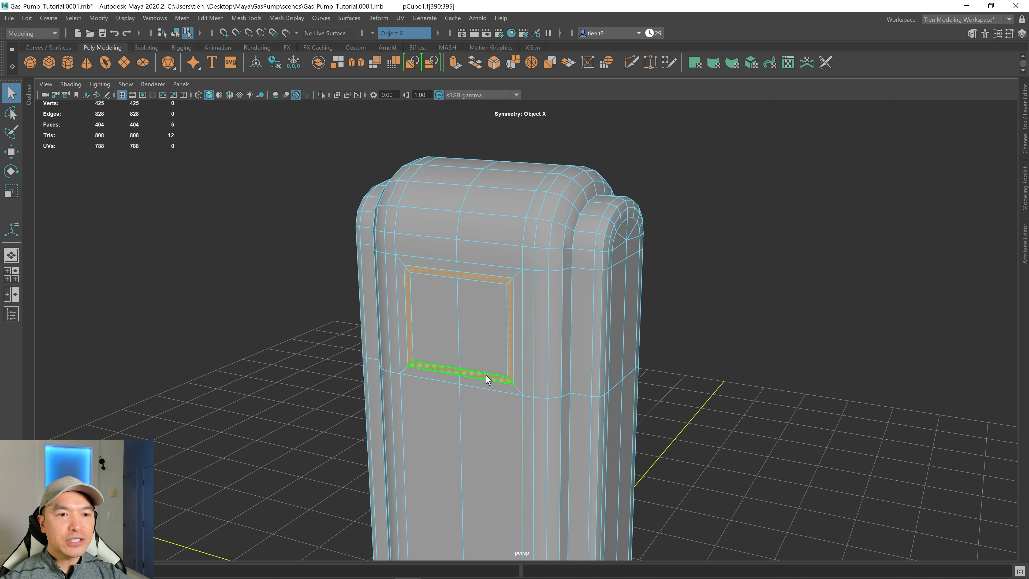
scroll(474, 376, up, 3)
mouse_move(486, 375)
alt+mouse_down()
mouse_move(473, 376)
mouse_move(474, 366)
alt+mouse_up()
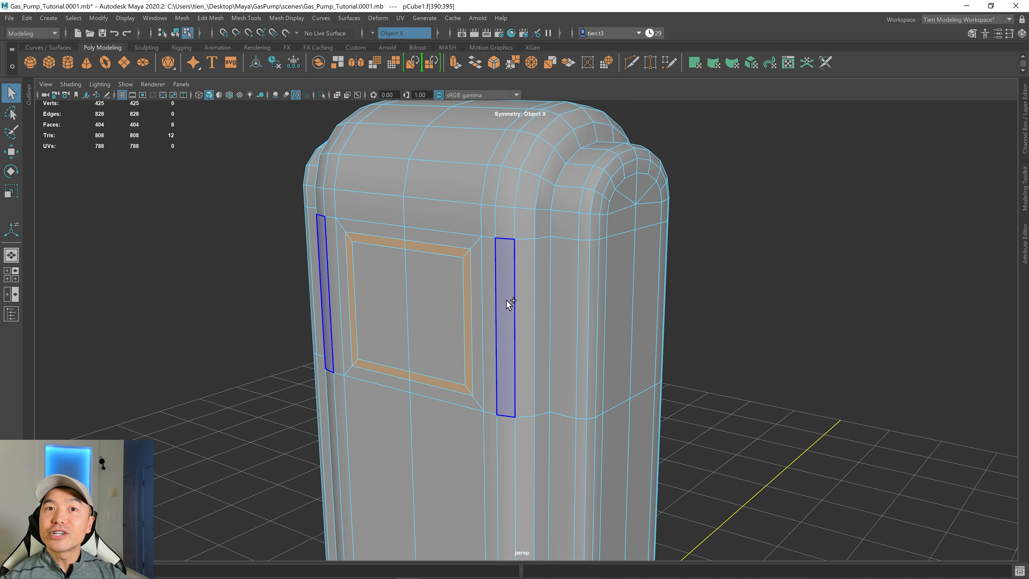
shift+right_click(506, 291)
shift+right_drag(536, 296, 505, 319)
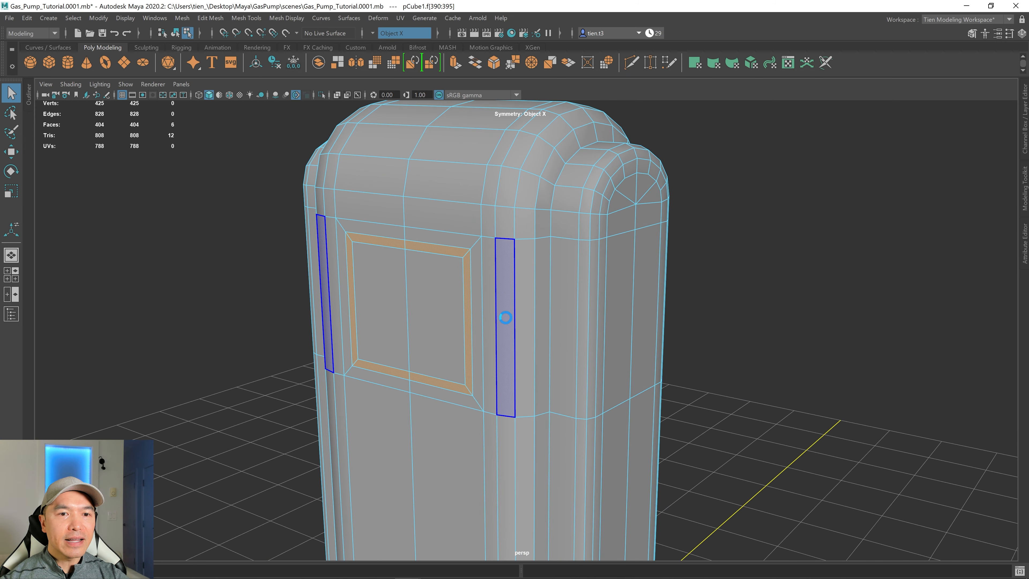
alt+drag(458, 343, 456, 358)
drag(325, 317, 320, 322)
alt+drag(363, 347, 515, 345)
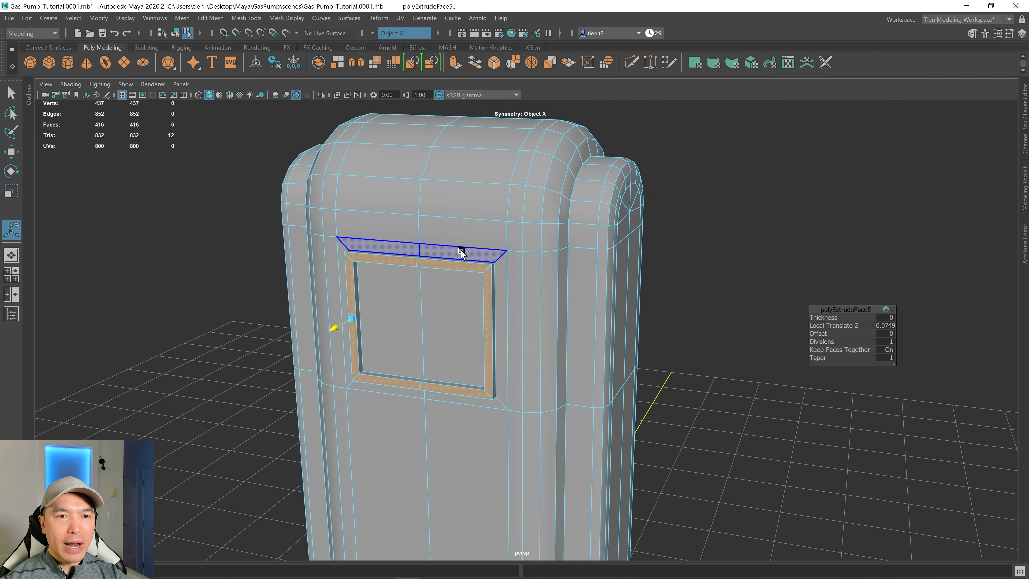
Select the raised frame's corner edges and bevel them with 3 segments to round the panel corners.
alt+drag(459, 252, 476, 314)
scroll(482, 317, down, 3)
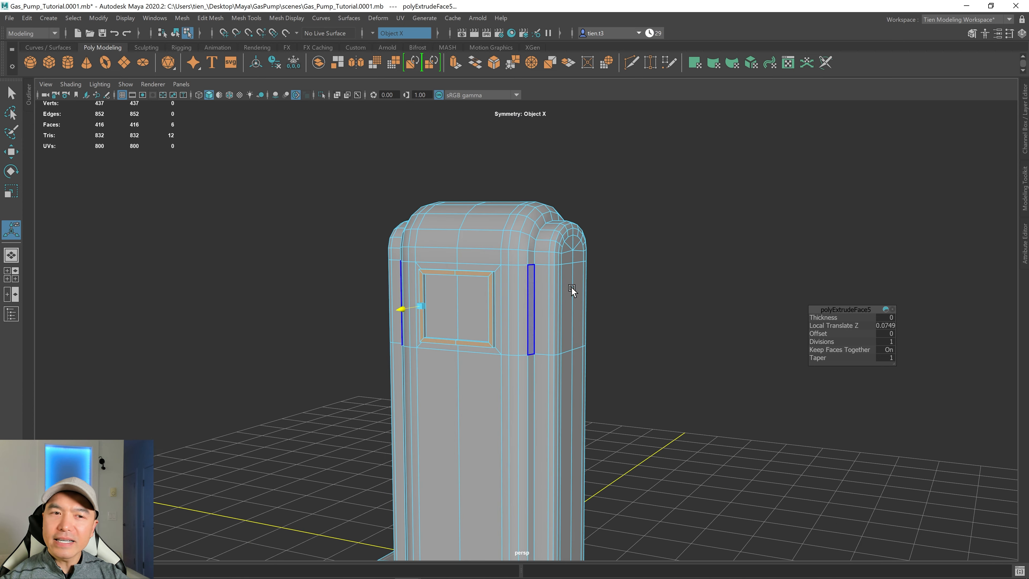
scroll(456, 356, up, 3)
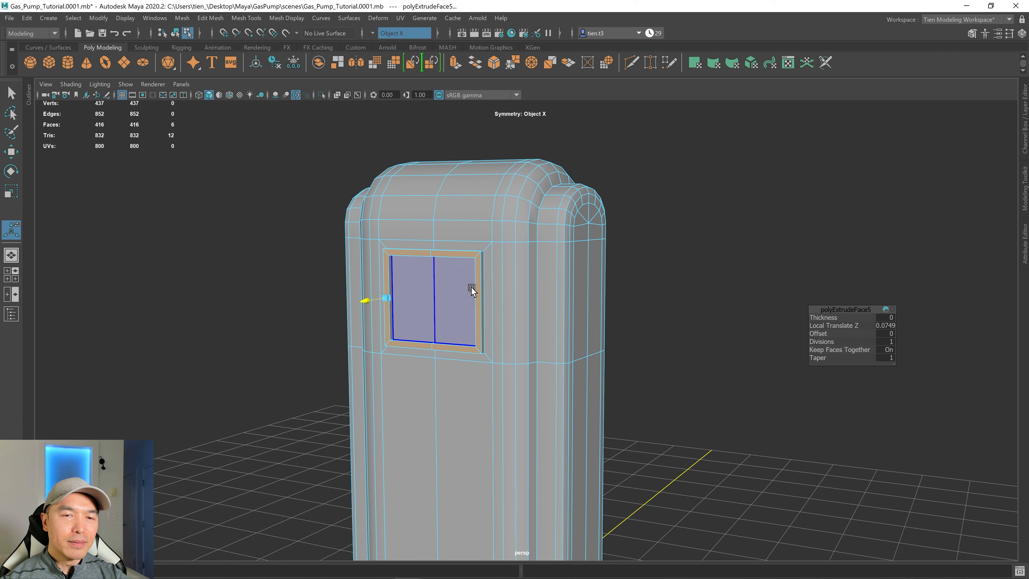
alt+drag(545, 299, 514, 308)
scroll(477, 305, up, 6)
alt+drag(446, 264, 532, 292)
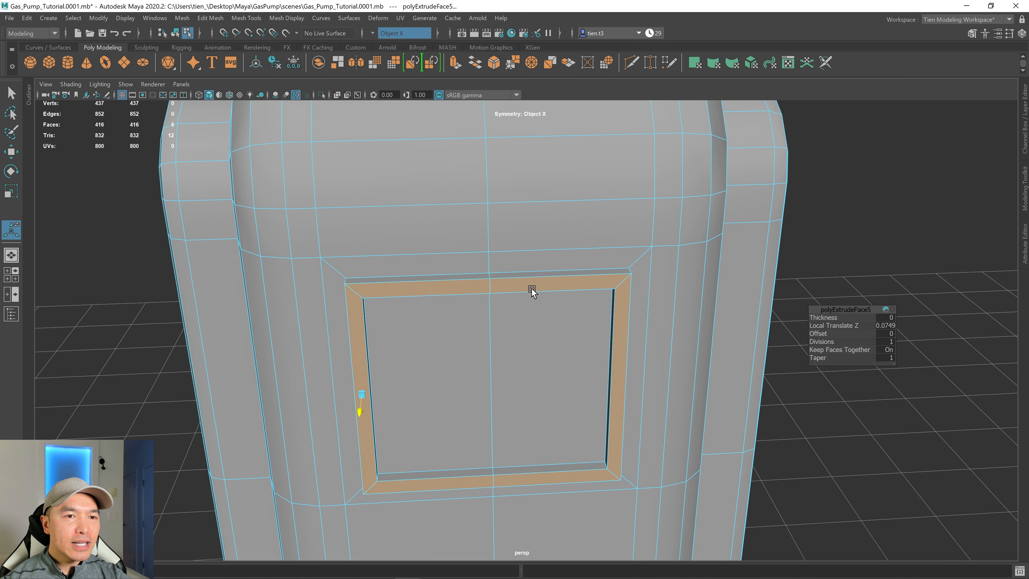
scroll(539, 291, down, 3)
alt+drag(599, 300, 589, 275)
right_drag(564, 219, 554, 189)
scroll(562, 226, up, 3)
alt+drag(563, 227, 537, 316)
double_click(501, 326)
scroll(501, 326, down, 3)
shift+double_click(533, 292)
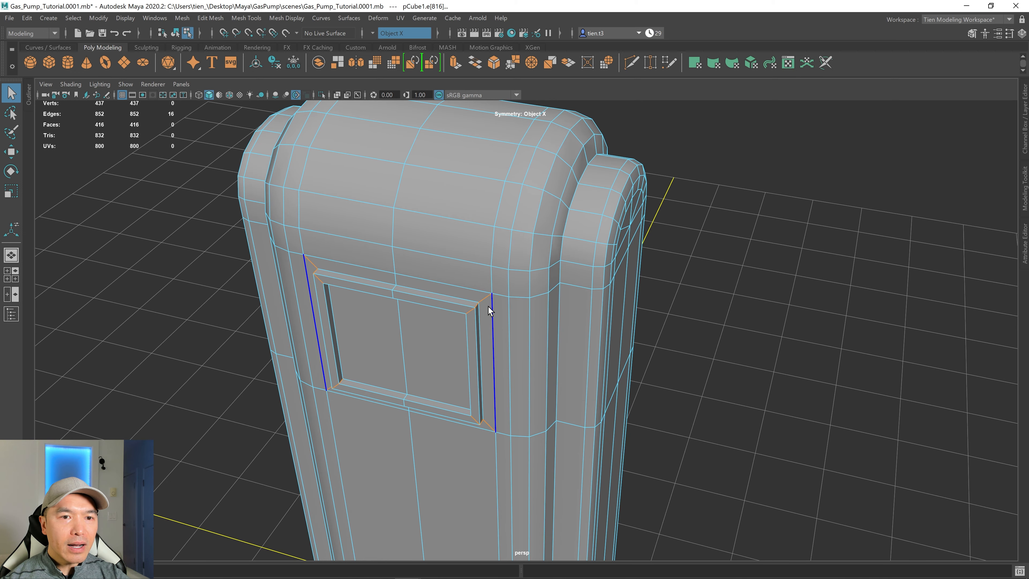
scroll(486, 300, up, 4)
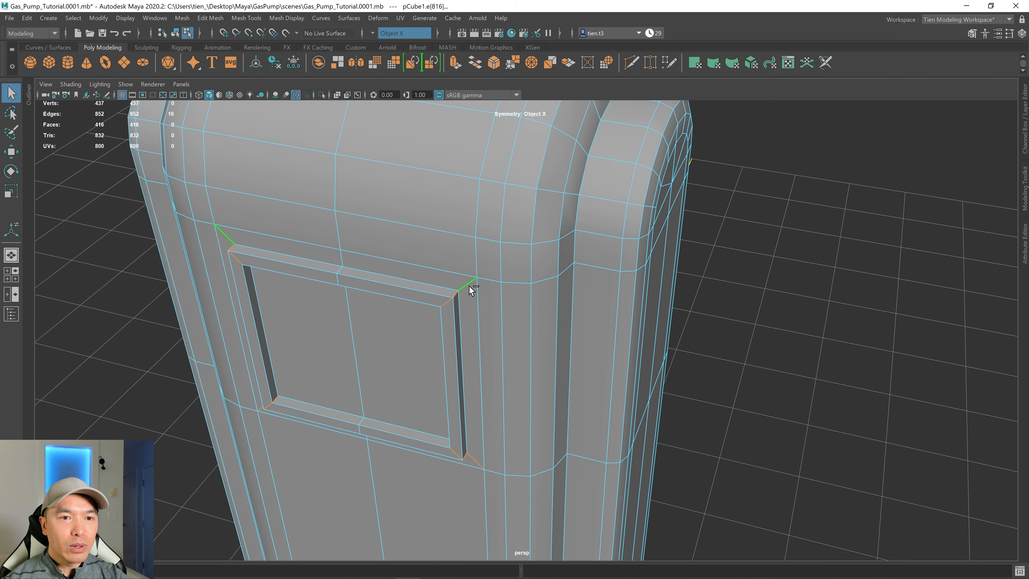
ctrl+click(468, 285)
alt+drag(535, 363, 542, 354)
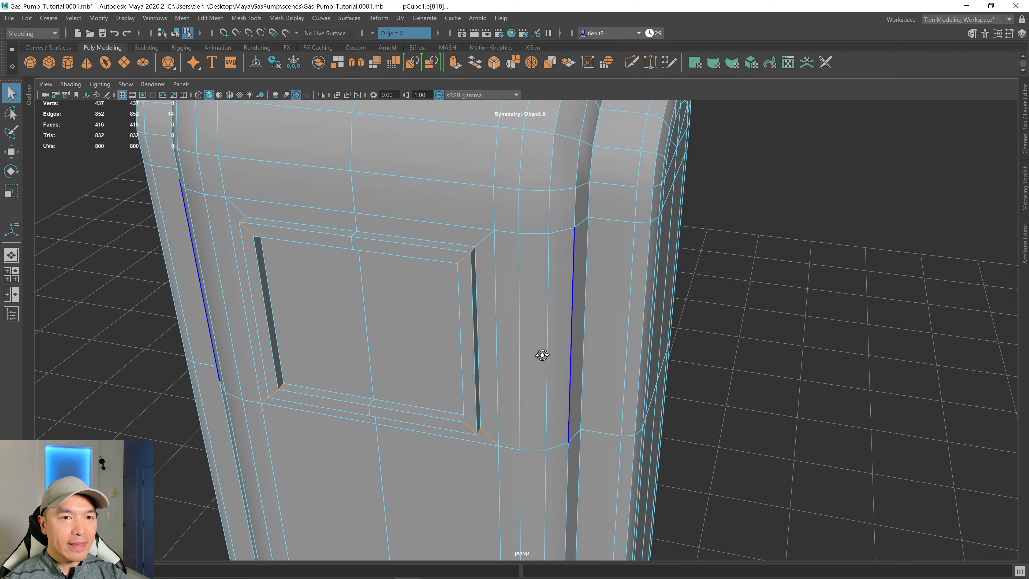
ctrl+click(487, 434)
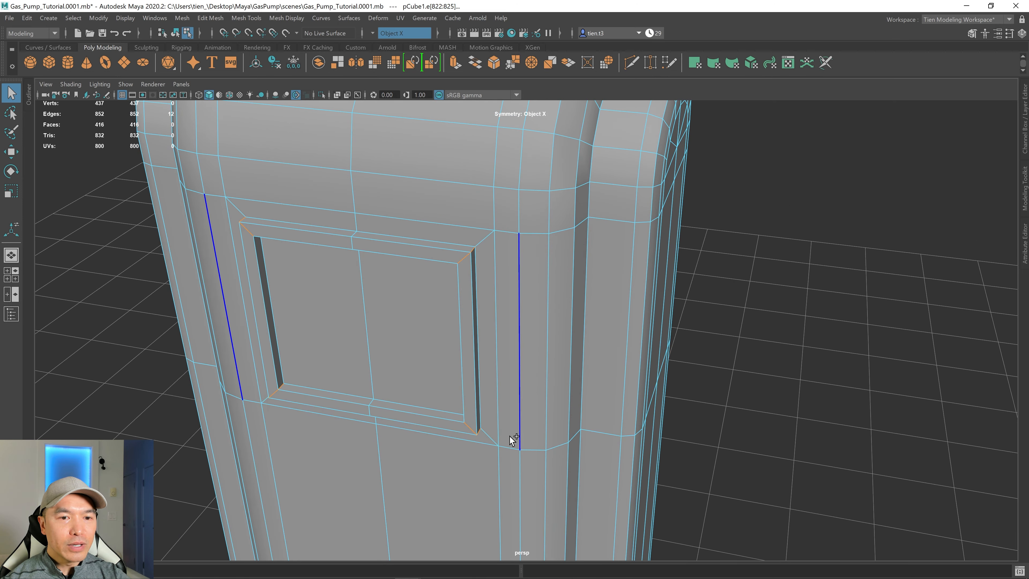
key(f)
mouse_move(523, 425)
alt+mouse_down()
mouse_move(574, 411)
mouse_move(503, 427)
mouse_move(517, 423)
alt+mouse_up()
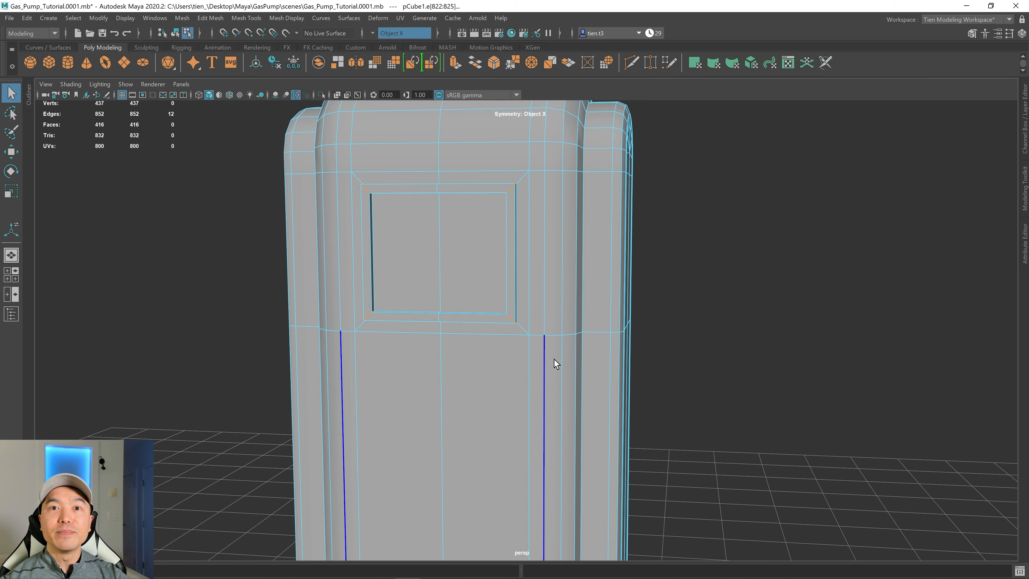
shift+right_drag(527, 293, 575, 303)
alt+drag(575, 303, 581, 304)
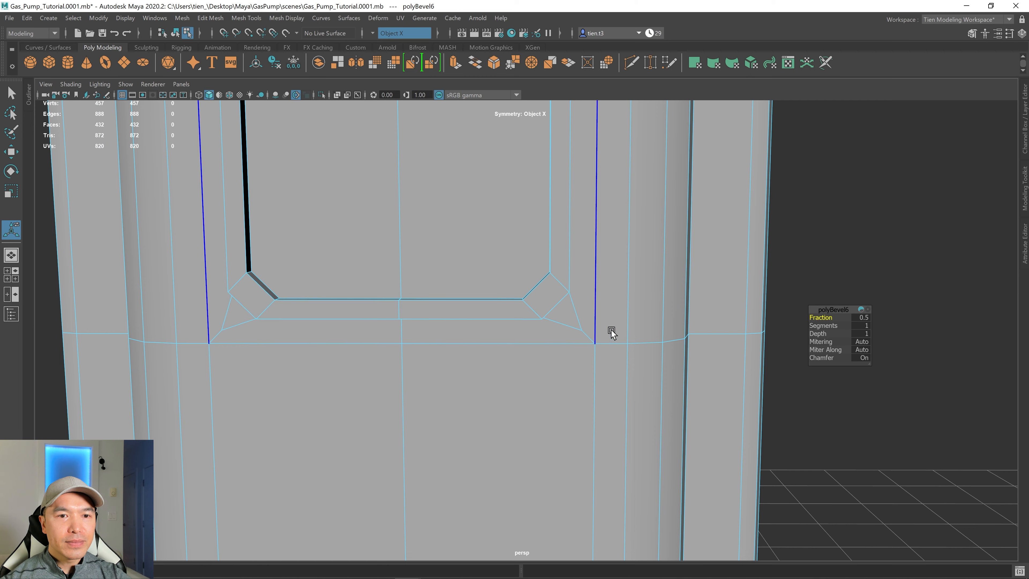
drag(826, 325, 831, 325)
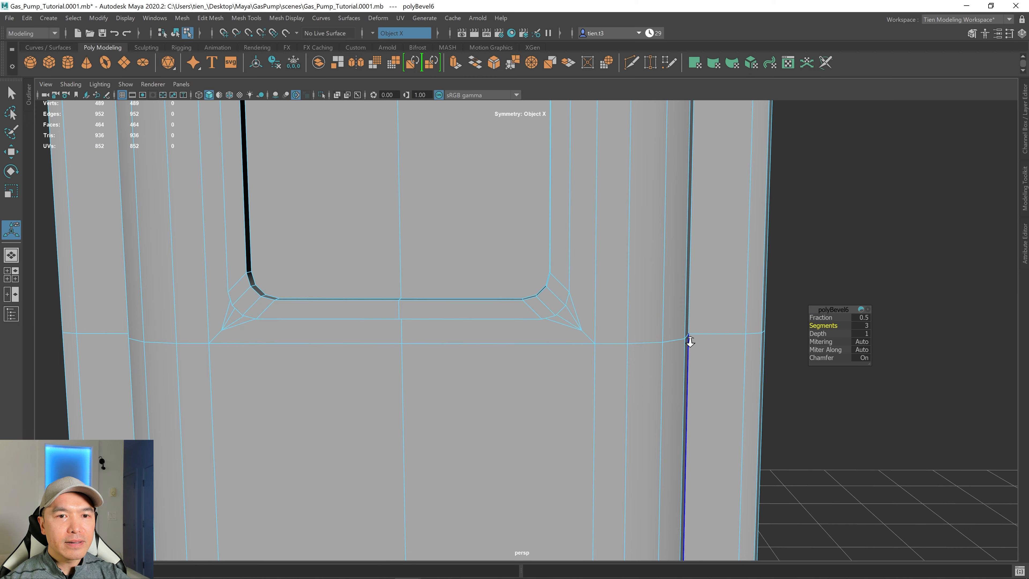
alt+right_drag(689, 340, 620, 344)
mouse_move(620, 344)
alt+mouse_down()
mouse_move(691, 354)
mouse_move(619, 351)
alt+mouse_up()
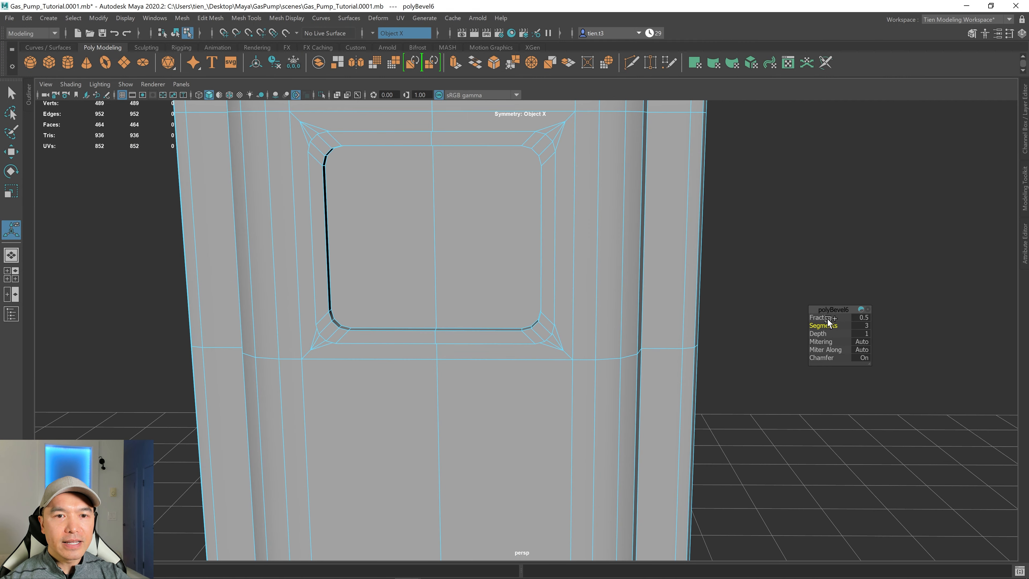
drag(828, 317, 773, 327)
Examine the rounded panel frame from several angles.
alt+right_drag(626, 299, 586, 296)
mouse_move(585, 297)
alt+mouse_down()
mouse_move(546, 306)
mouse_move(583, 309)
alt+mouse_up()
scroll(584, 309, up, 3)
alt+drag(502, 346, 525, 333)
scroll(542, 310, up, 1)
scroll(541, 315, down, 1)
scroll(526, 333, down, 1)
right_drag(534, 290, 538, 246)
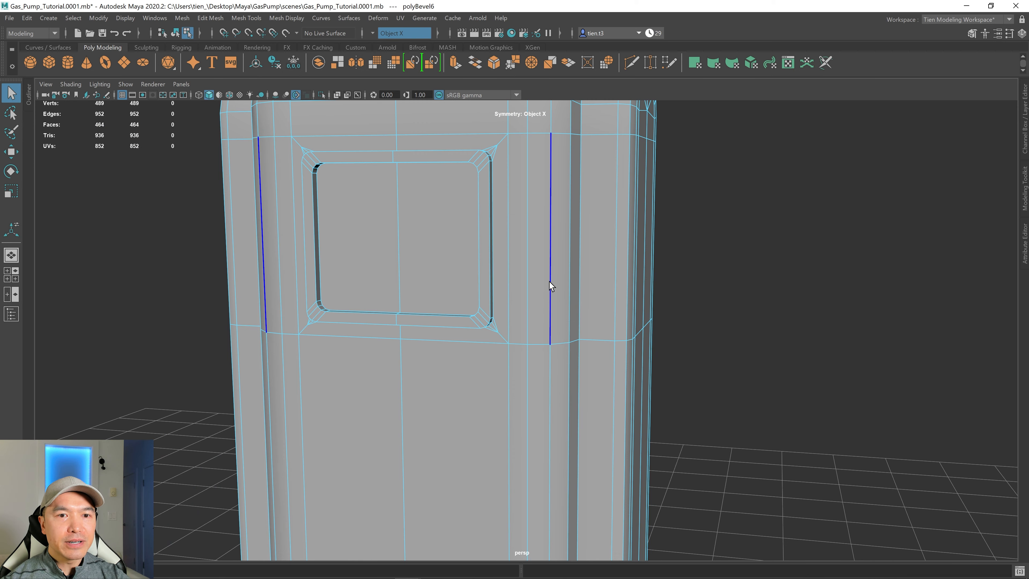
scroll(553, 281, down, 2)
alt+drag(551, 306, 537, 287)
scroll(546, 293, down, 1)
scroll(536, 288, up, 2)
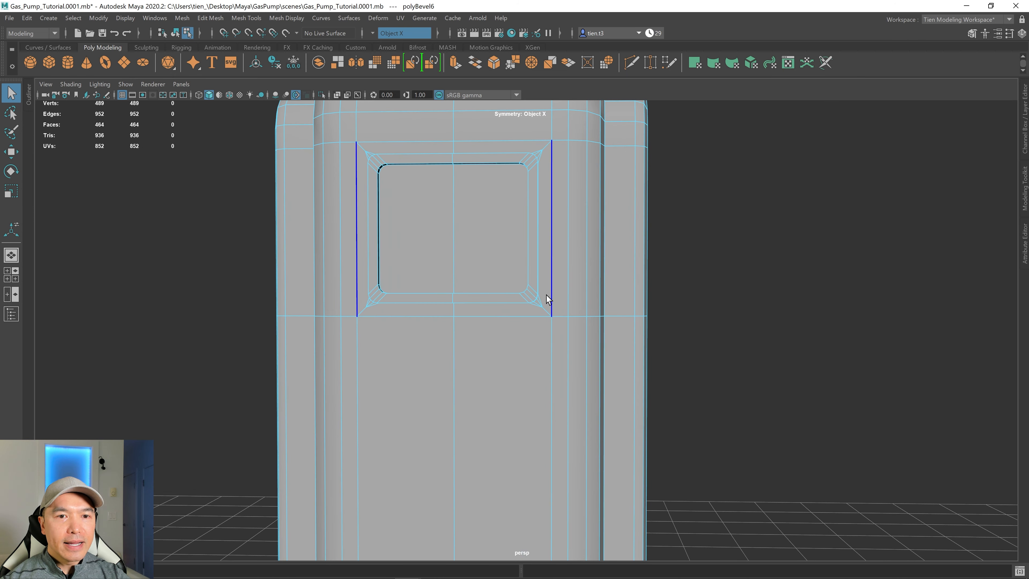
scroll(550, 305, up, 1)
scroll(551, 301, up, 2)
alt+drag(552, 300, 412, 304)
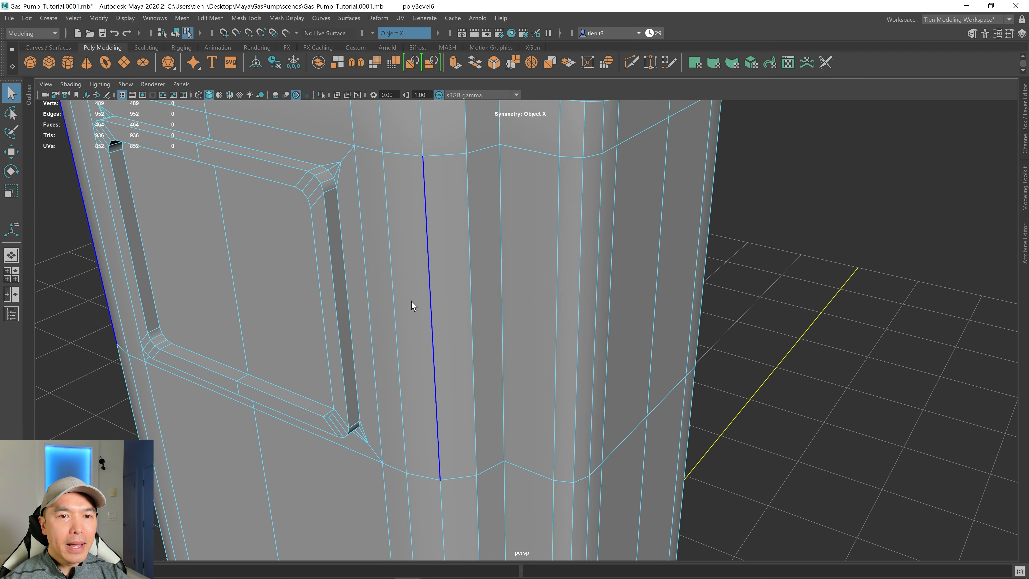
Select the frame's inner and outer edge loops and bevel them with a fraction of 0.432.
double_click(330, 258)
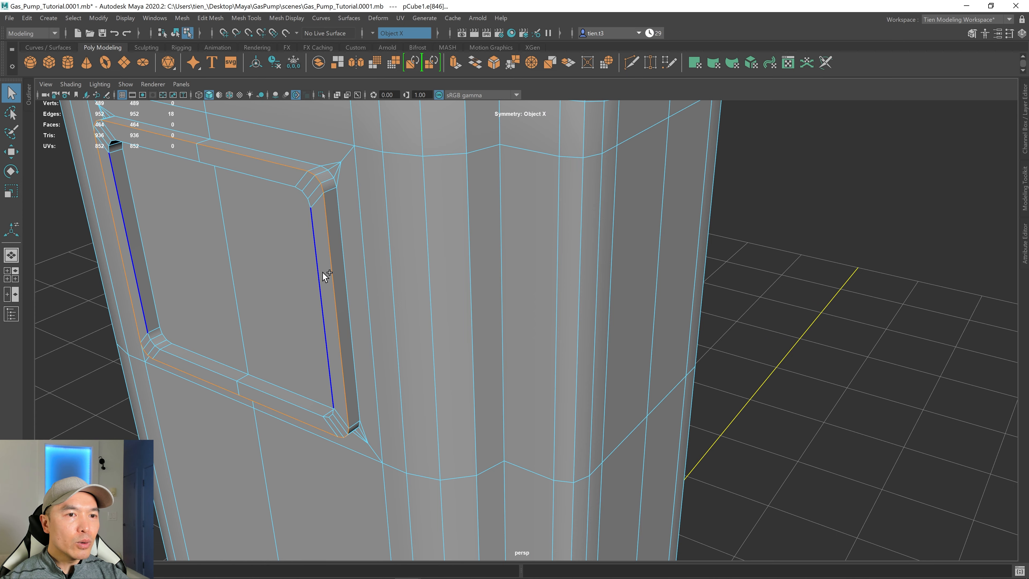
shift+double_click(323, 273)
alt+drag(352, 272, 430, 301)
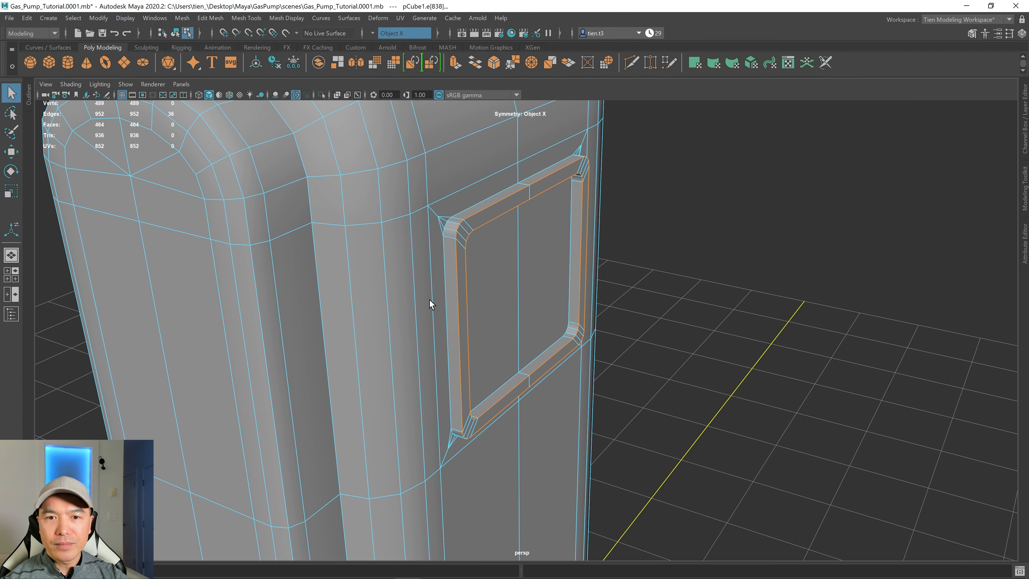
alt+middle_drag(430, 301, 508, 307)
alt+drag(508, 307, 510, 308)
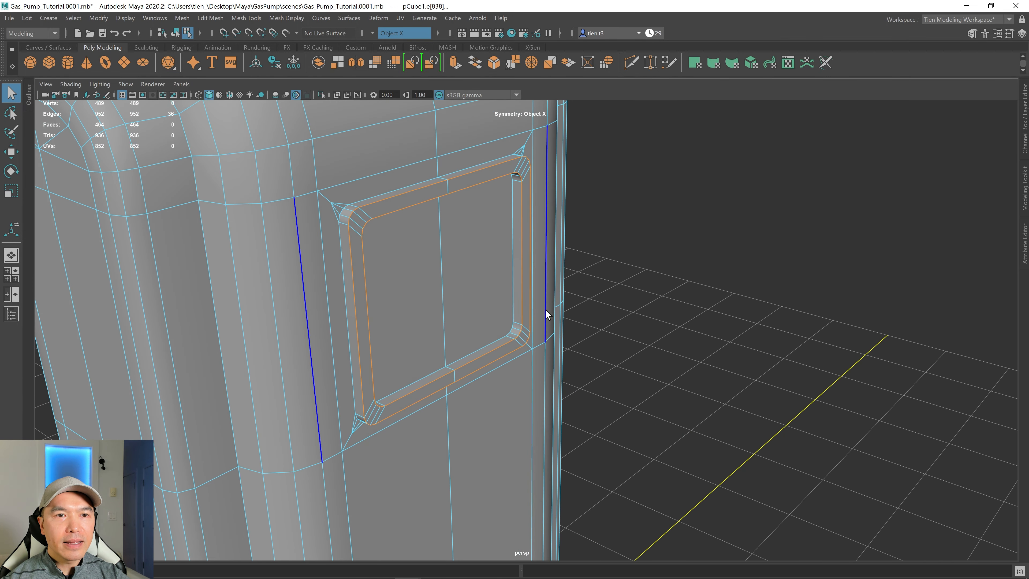
alt+drag(561, 259, 601, 274)
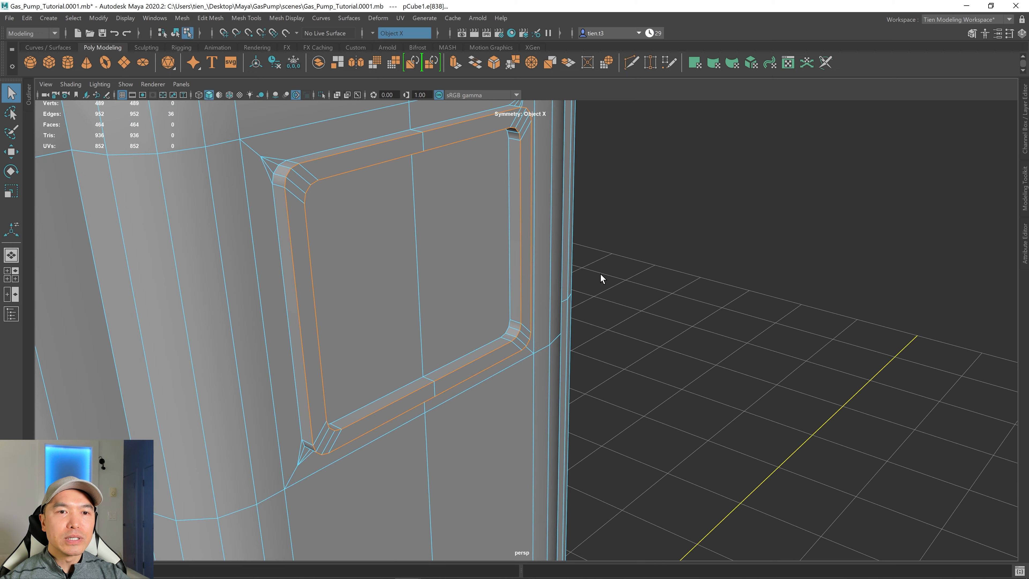
shift+right_click(626, 259)
click(675, 257)
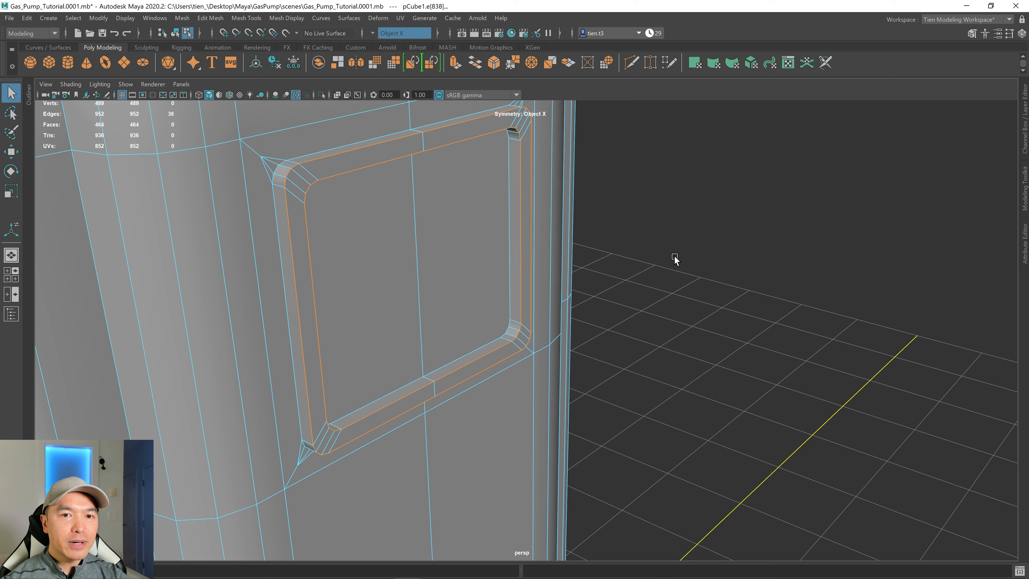
alt+drag(658, 277, 579, 271)
alt+middle_drag(579, 271, 603, 339)
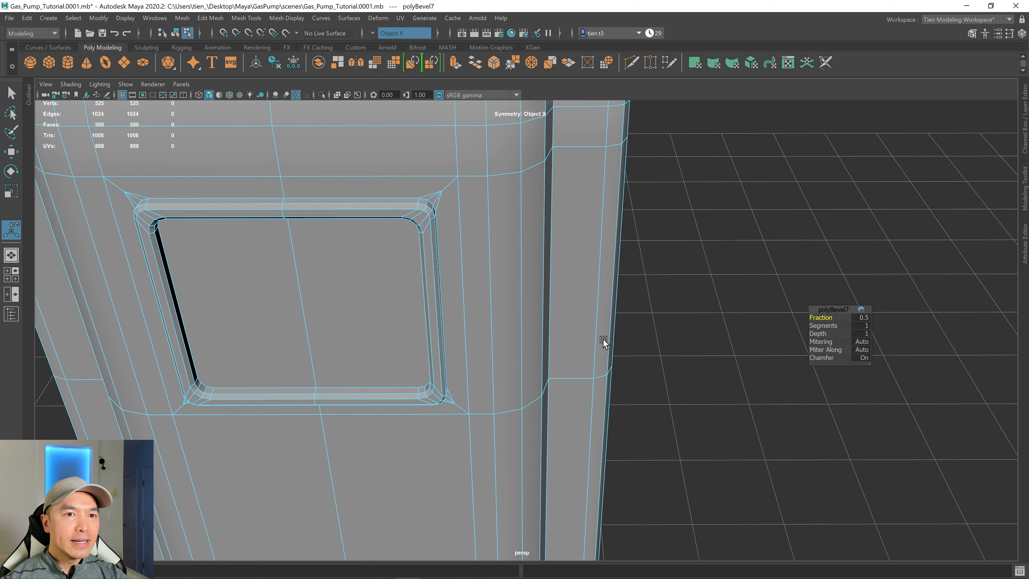
scroll(602, 340, up, 2)
scroll(364, 274, down, 5)
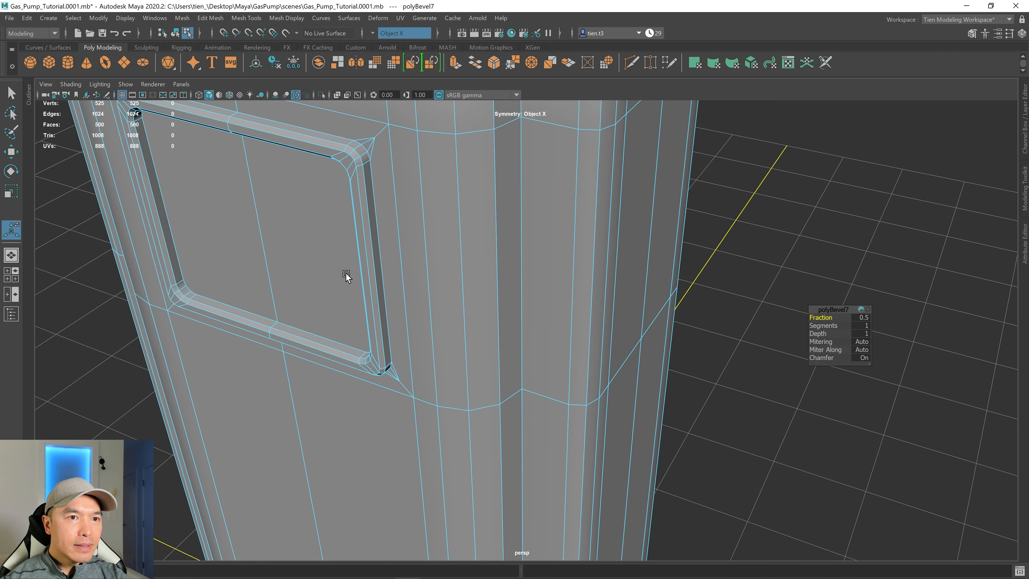
scroll(443, 267, up, 4)
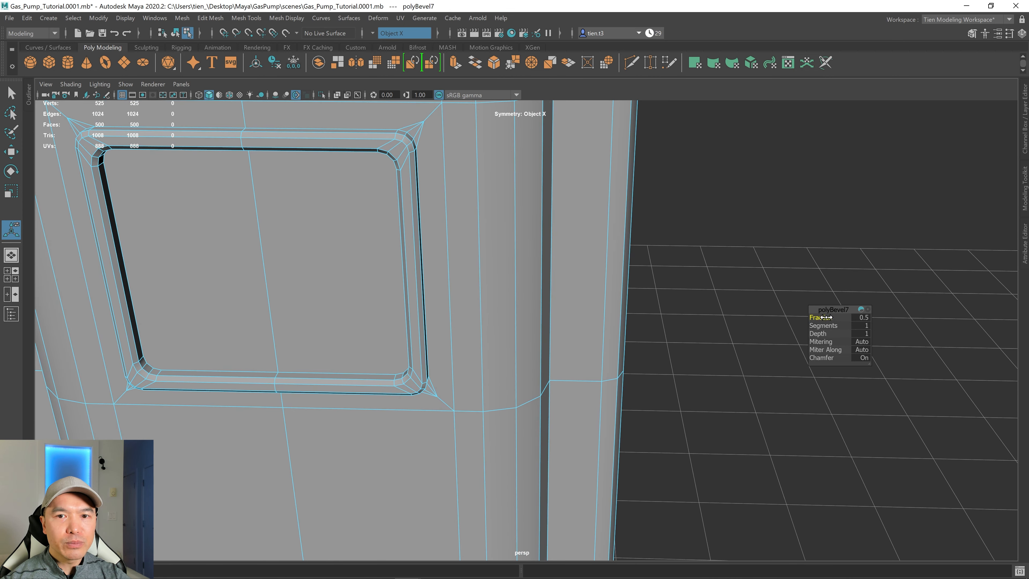
drag(826, 317, 807, 318)
Select the two inner panel faces and extrude them inward with a local translate Z of about -0.078.
scroll(473, 286, down, 3)
alt+drag(473, 286, 500, 278)
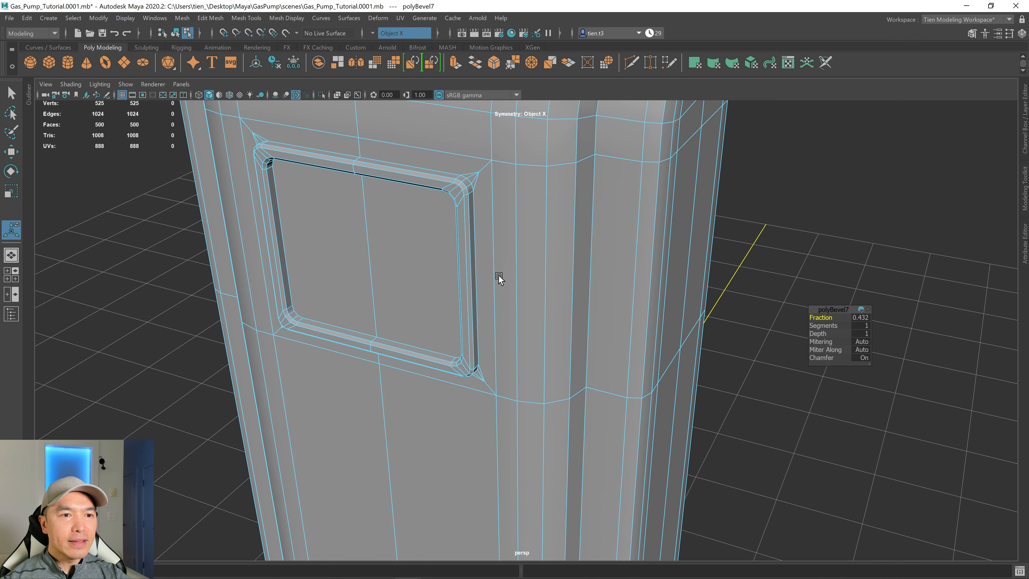
scroll(500, 277, down, 3)
alt+drag(347, 300, 424, 267)
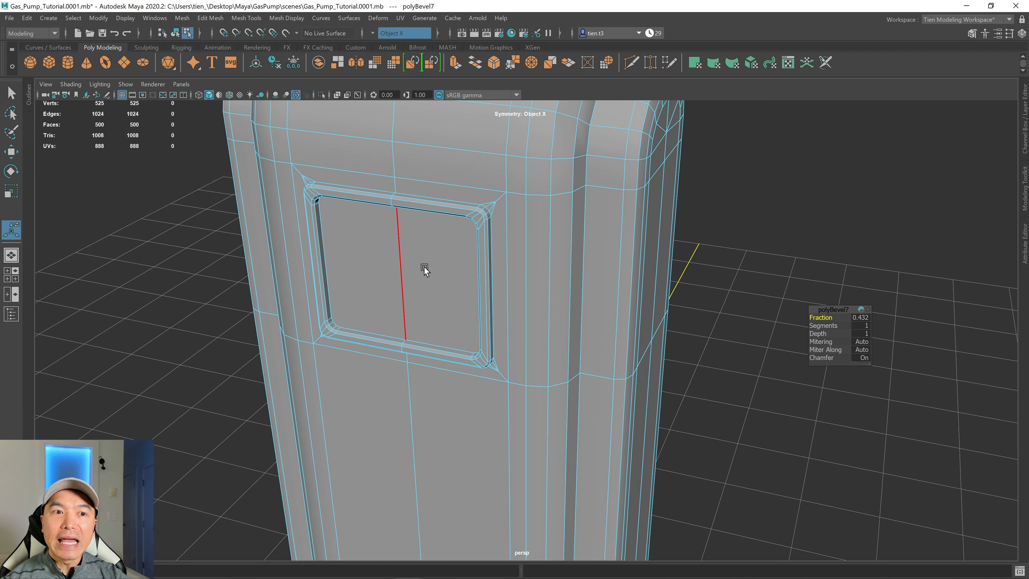
right_click(431, 252)
right_drag(431, 279, 431, 280)
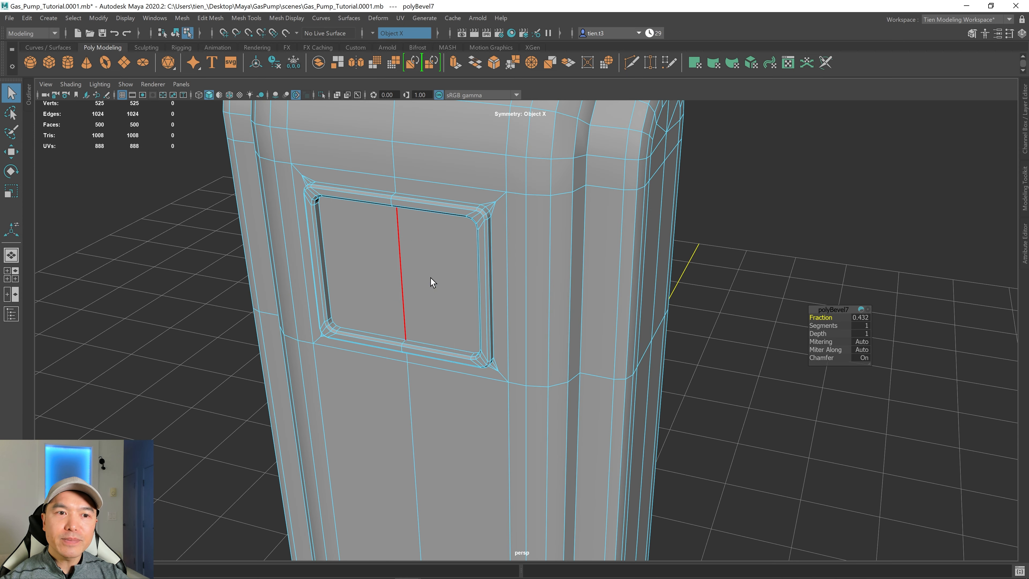
click(366, 280)
scroll(426, 325, down, 3)
alt+drag(447, 311, 438, 320)
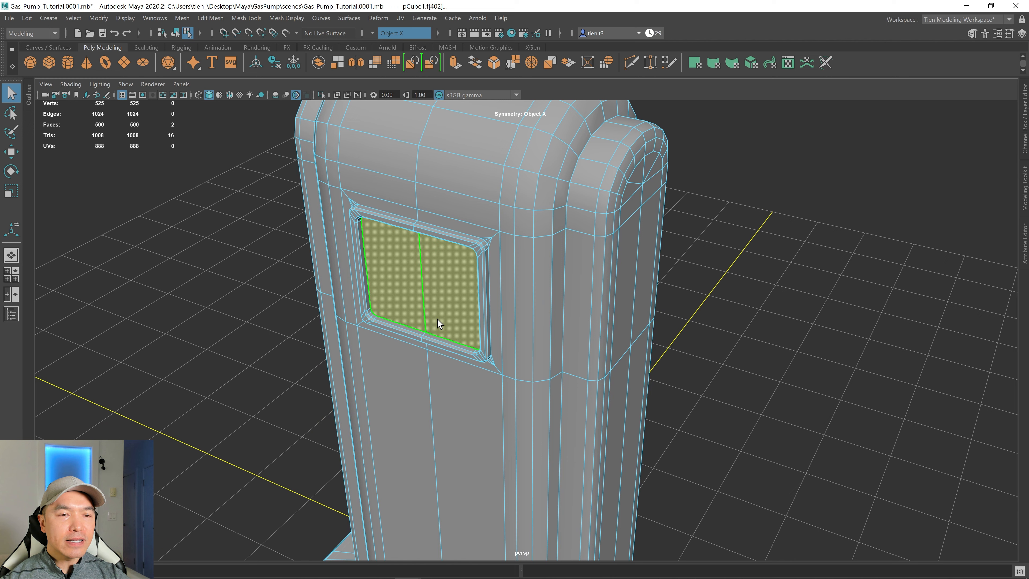
shift+right_click(456, 293)
click(456, 323)
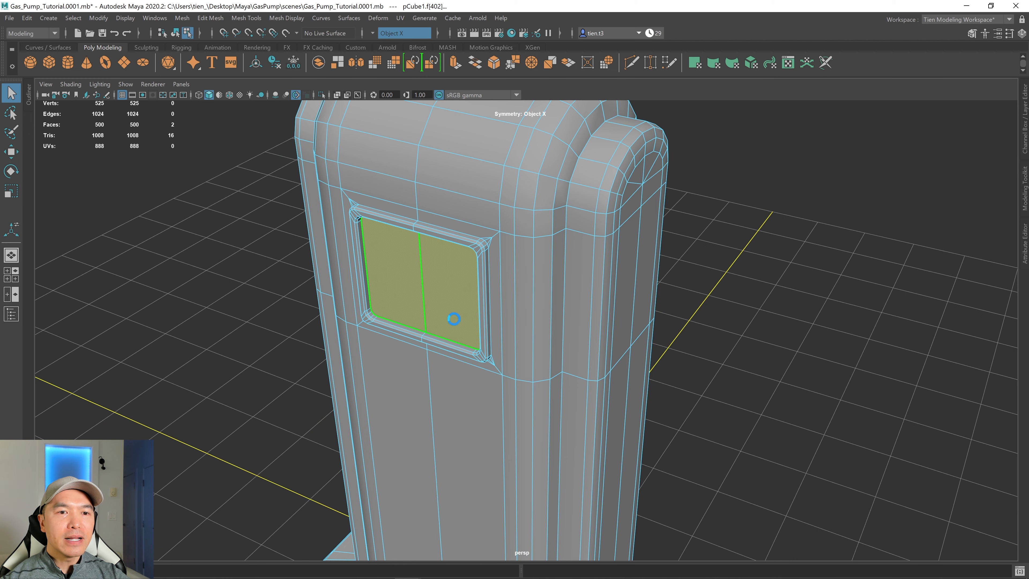
drag(376, 289, 395, 328)
scroll(382, 288, up, 3)
scroll(447, 348, up, 4)
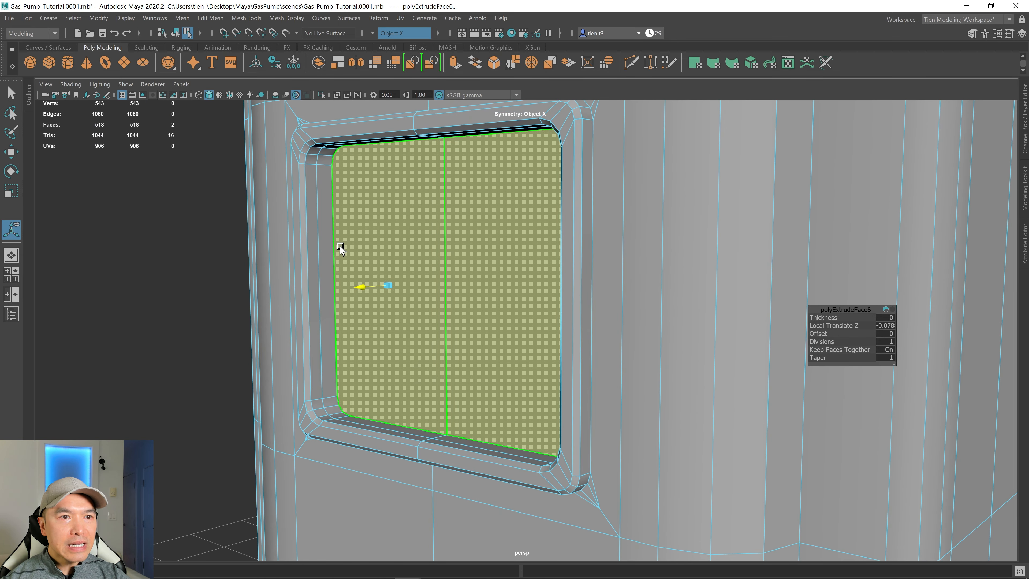
Select the edge loop running around the recessed panel's inner wall and delete it.
right_drag(325, 251, 322, 228)
click(321, 228)
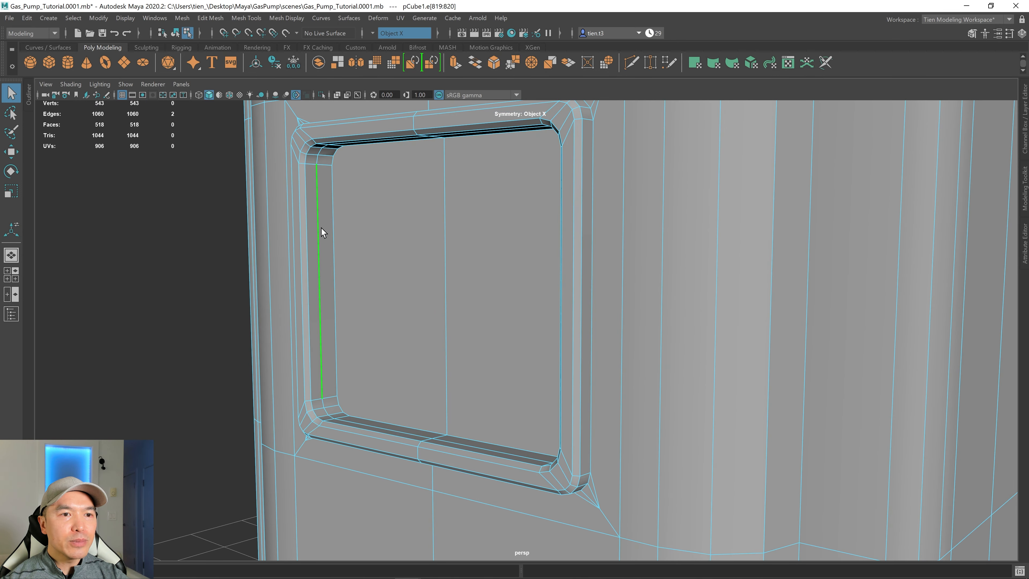
double_click(321, 228)
alt+drag(352, 232, 399, 223)
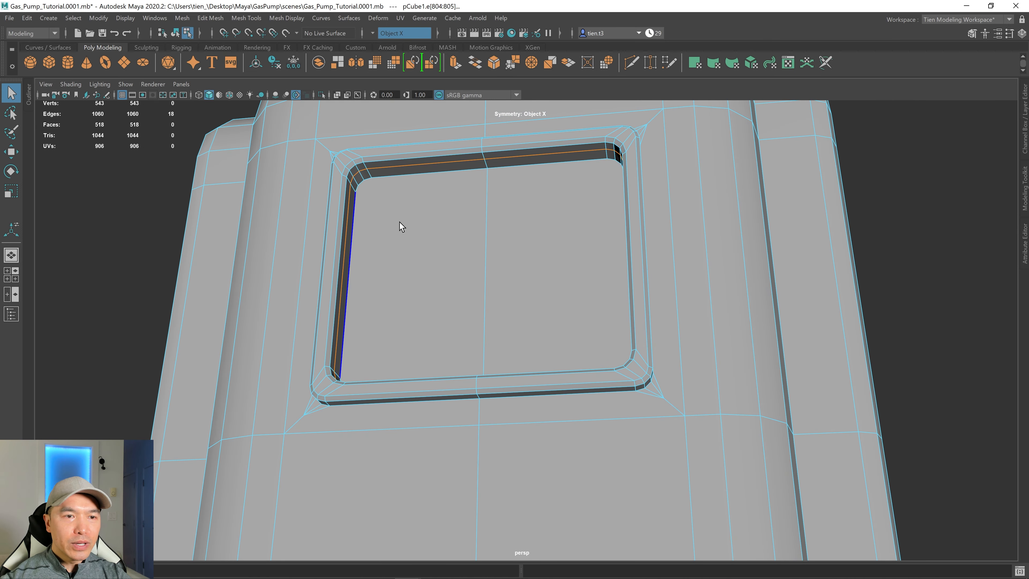
key(ctrl+Delete)
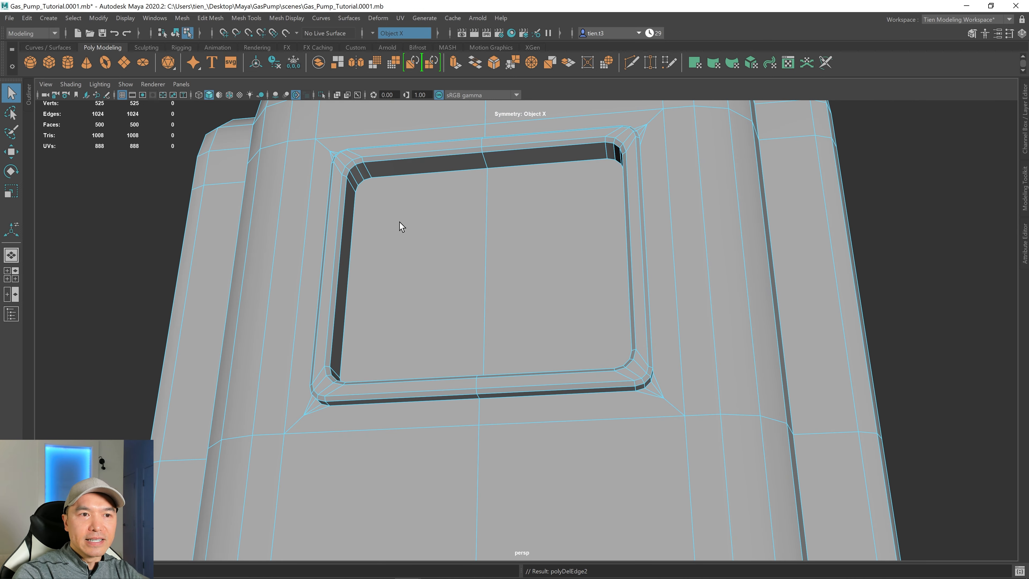
Examine the pump body from several angles.
alt+drag(400, 222, 484, 267)
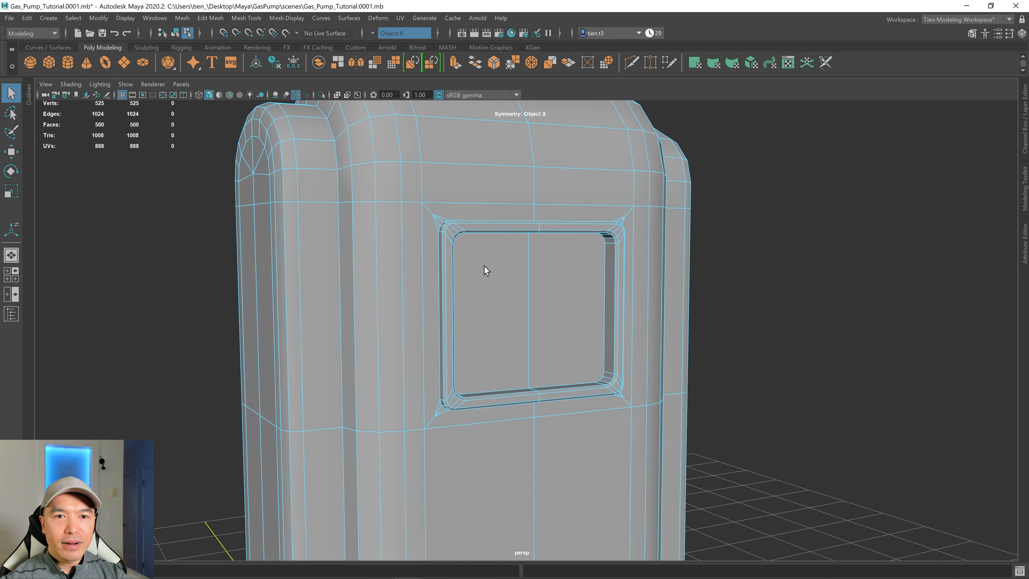
scroll(485, 266, down, 3)
alt+drag(675, 284, 422, 287)
click(428, 286)
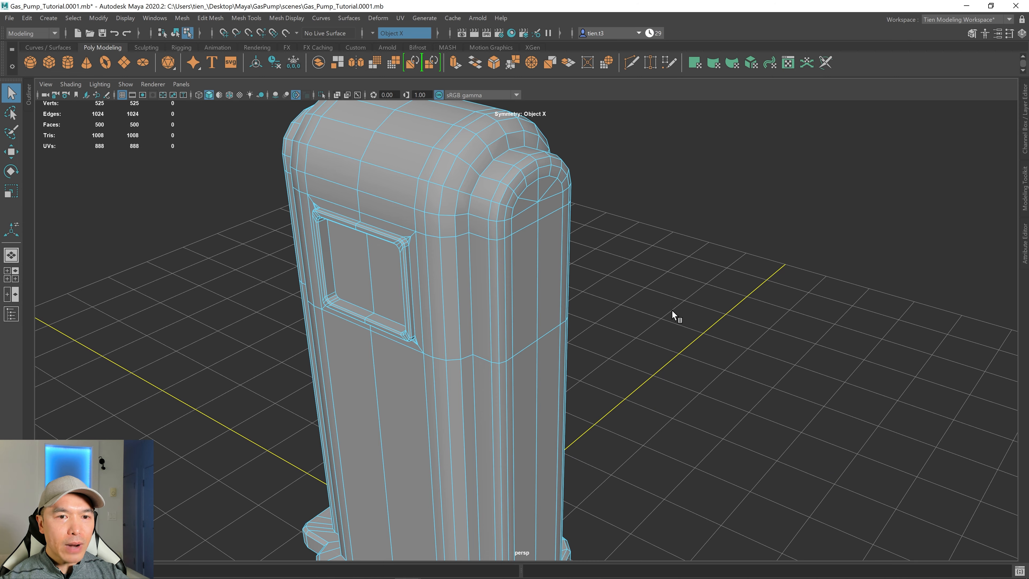
alt+right_drag(672, 311, 564, 321)
alt+drag(564, 321, 599, 282)
alt+right_drag(600, 282, 530, 326)
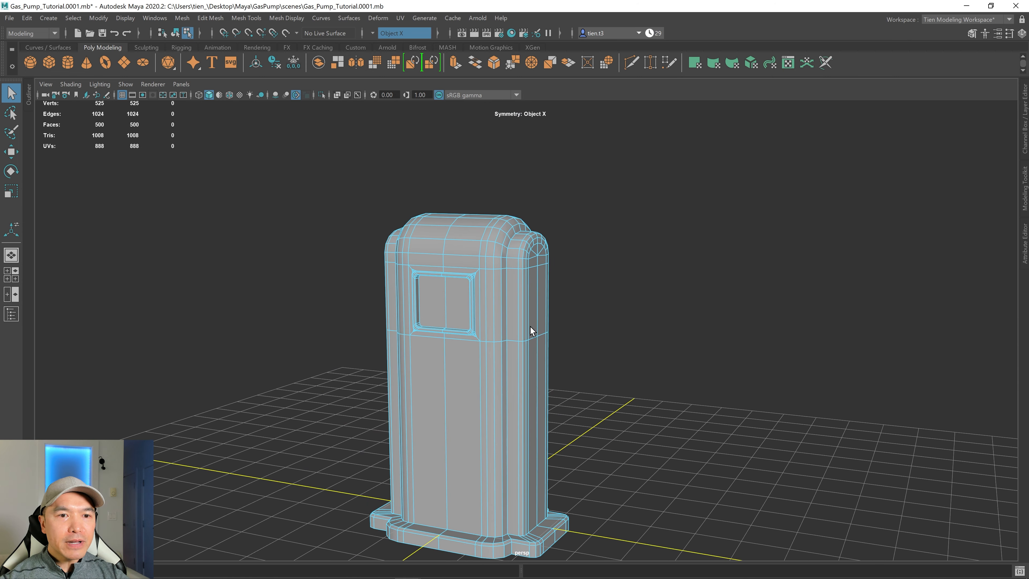
alt+drag(530, 326, 581, 295)
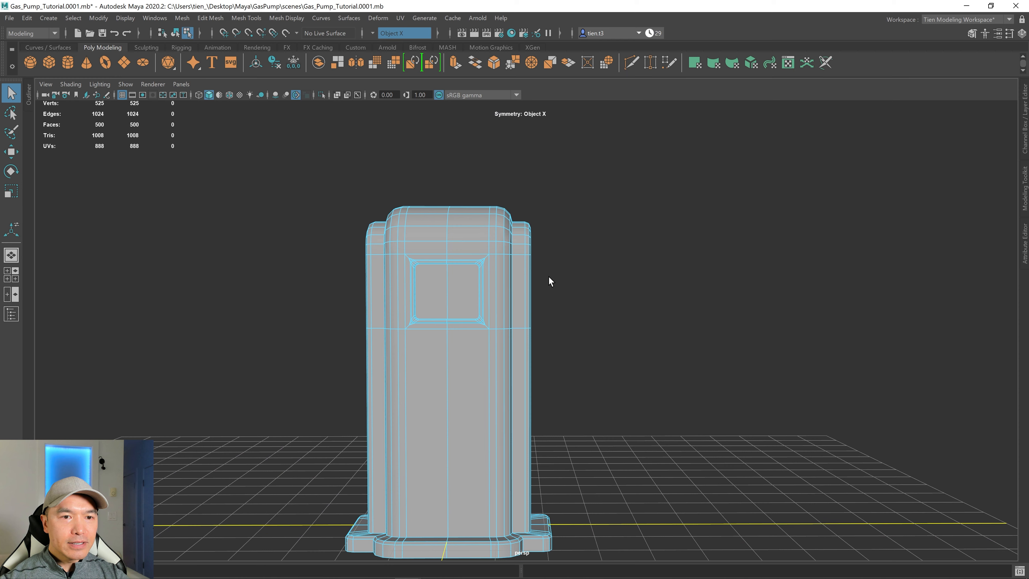
Select the vertices of the pump's upper section, inspect them from several angles, and return to object mode.
right_click(497, 253)
right_drag(498, 259, 340, 248)
drag(316, 155, 618, 285)
key(w)
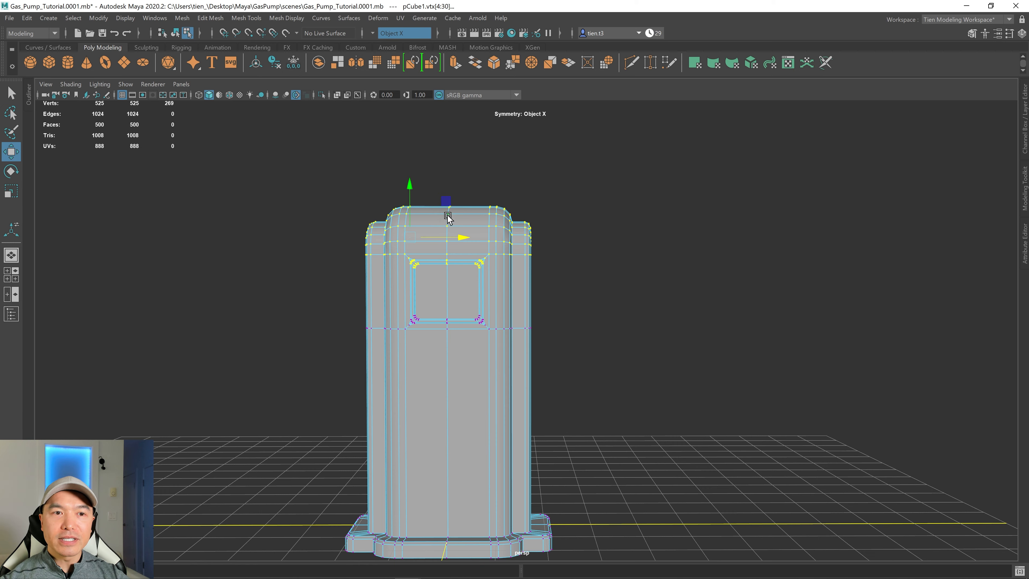
drag(411, 188, 557, 266)
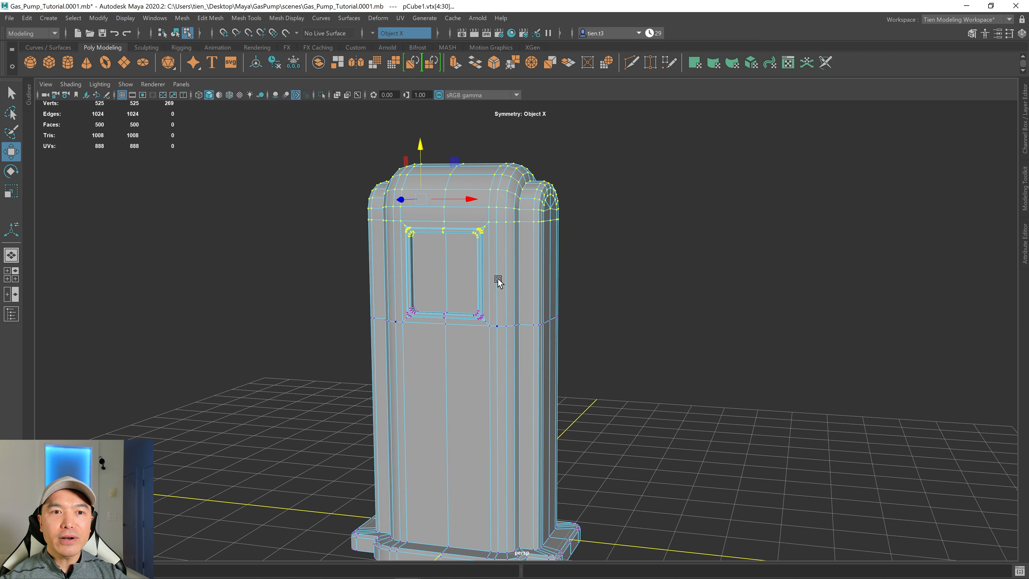
alt+drag(498, 279, 465, 295)
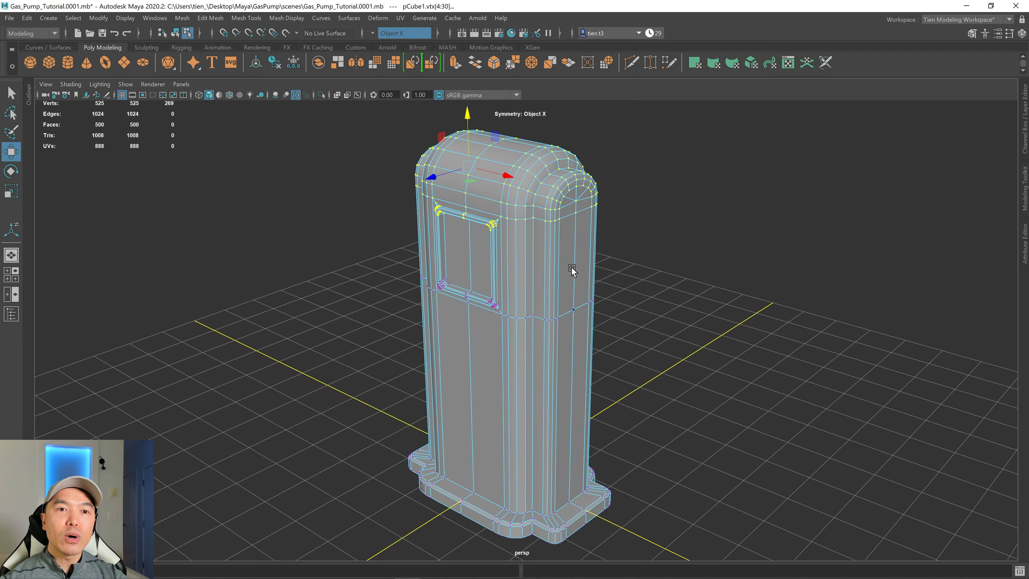
alt+middle_drag(585, 266, 458, 289)
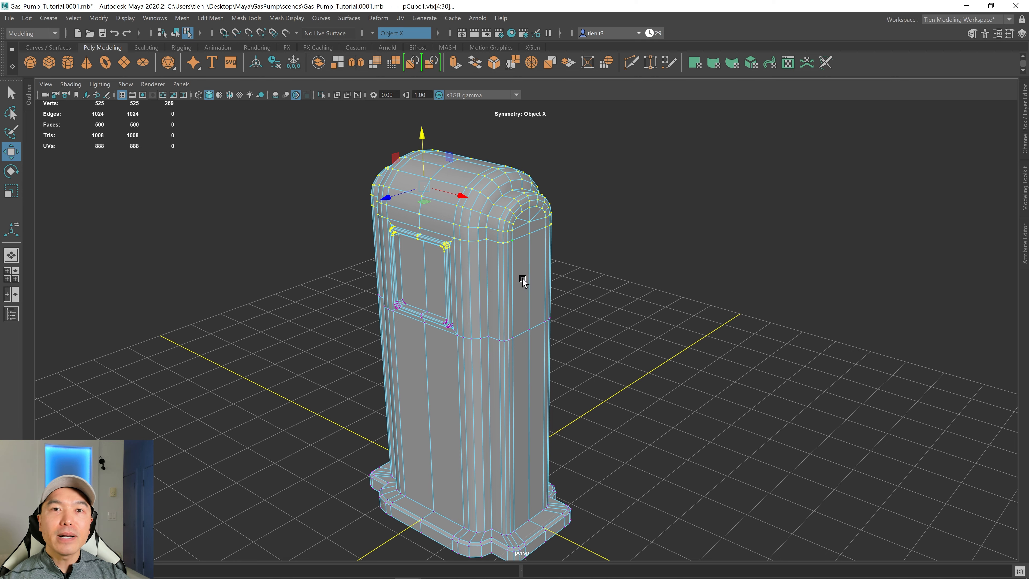
alt+drag(508, 283, 466, 306)
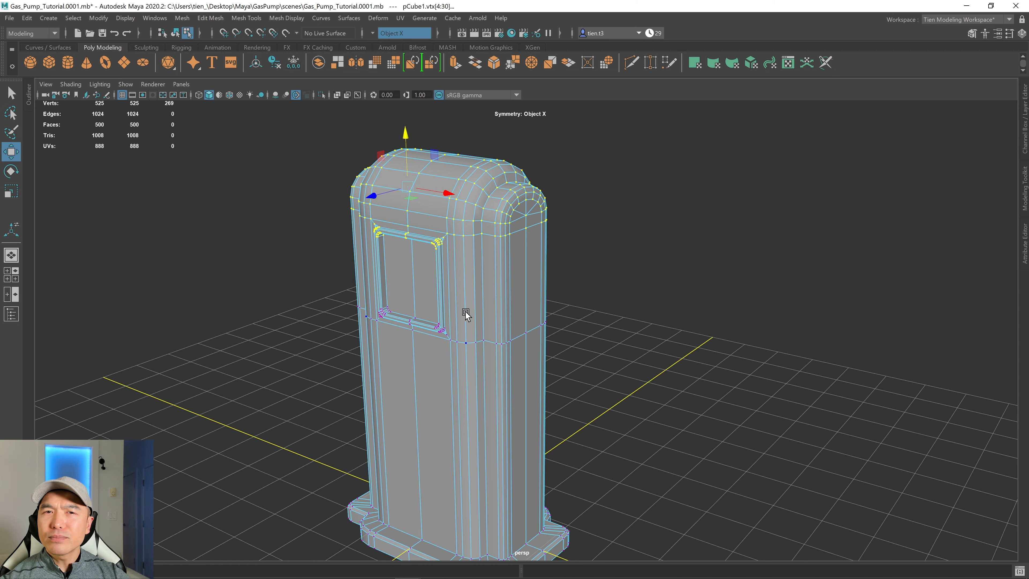
alt+drag(454, 289, 458, 286)
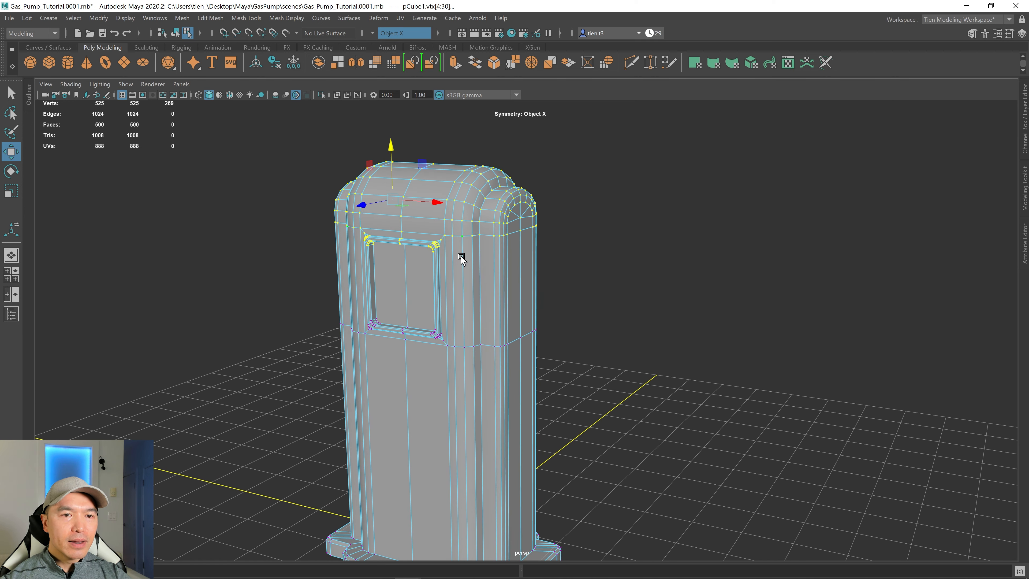
right_drag(462, 240, 541, 211)
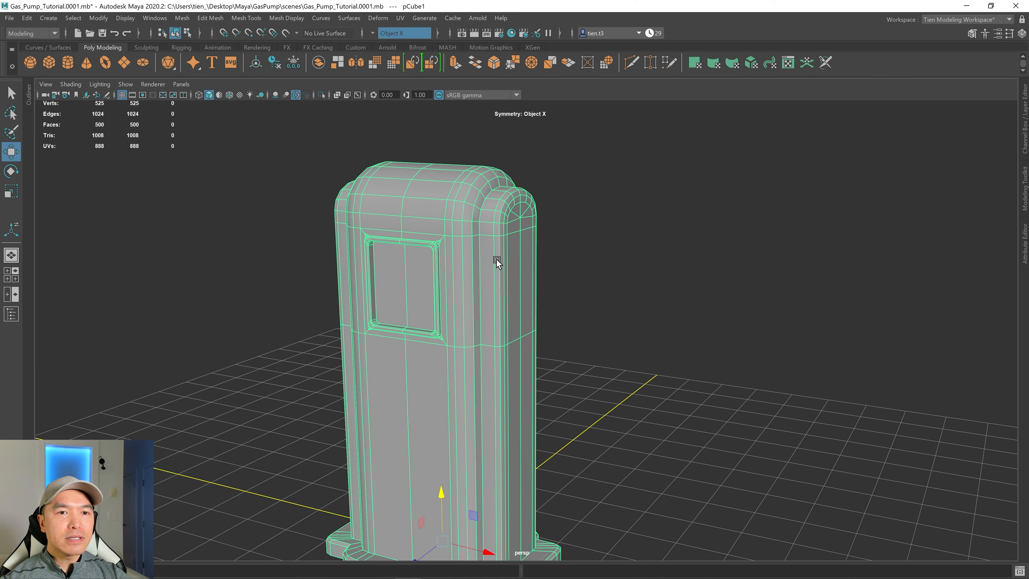
Assign a new Blinn material to the pump body and darken its colour.
right_drag(476, 239, 481, 506)
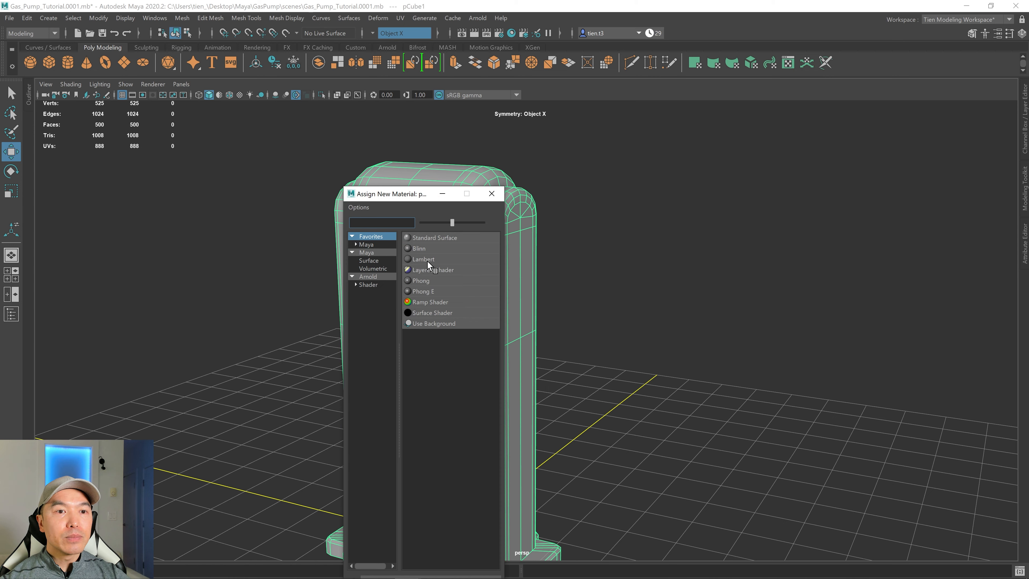
click(422, 248)
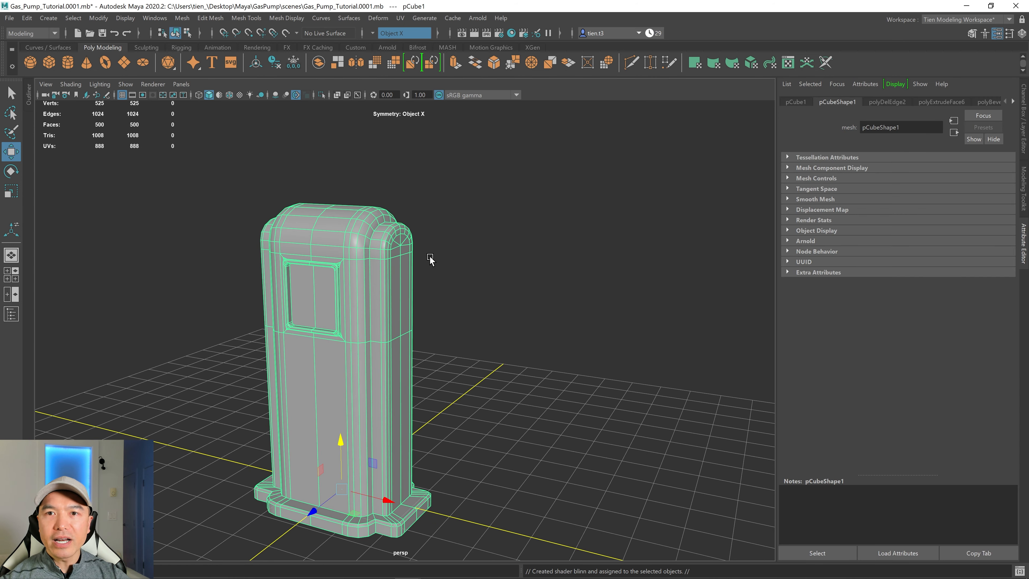
right_click(346, 235)
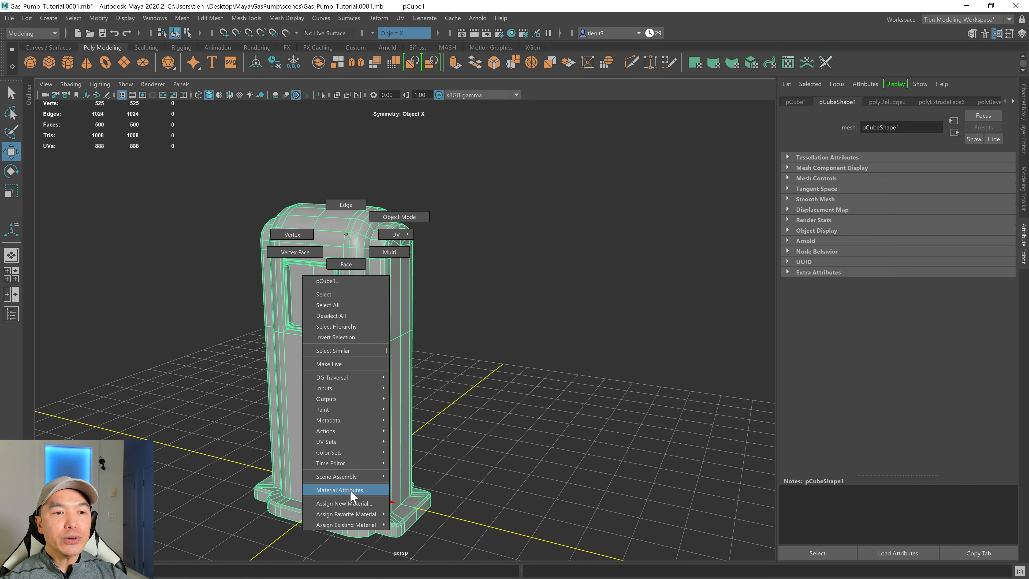
click(342, 490)
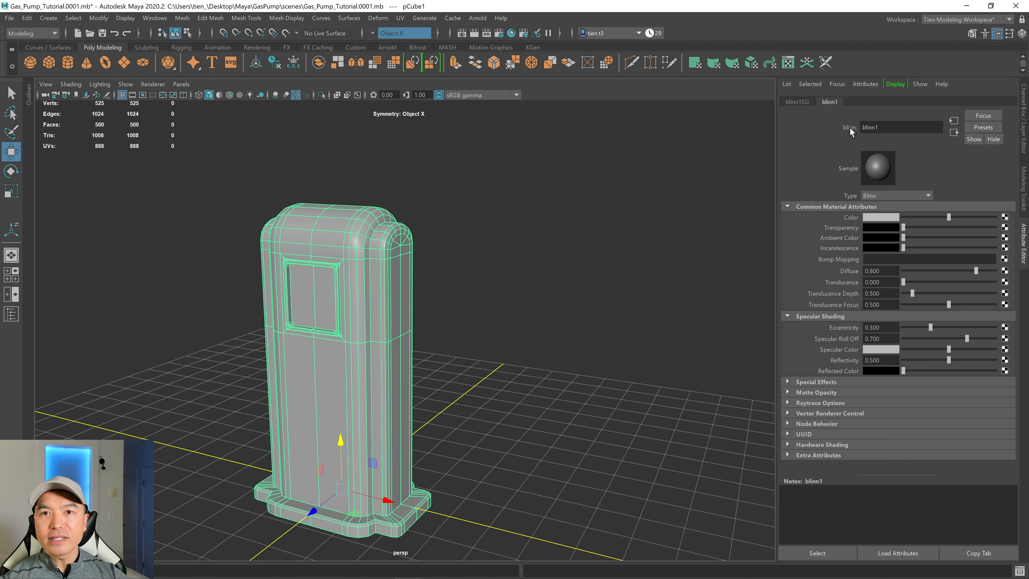
click(882, 218)
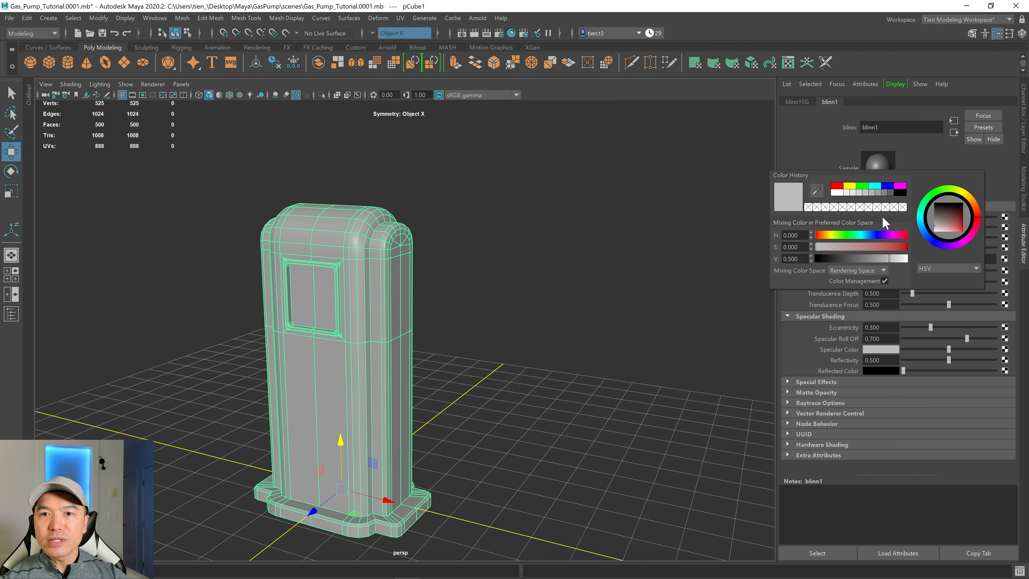
drag(891, 259, 861, 261)
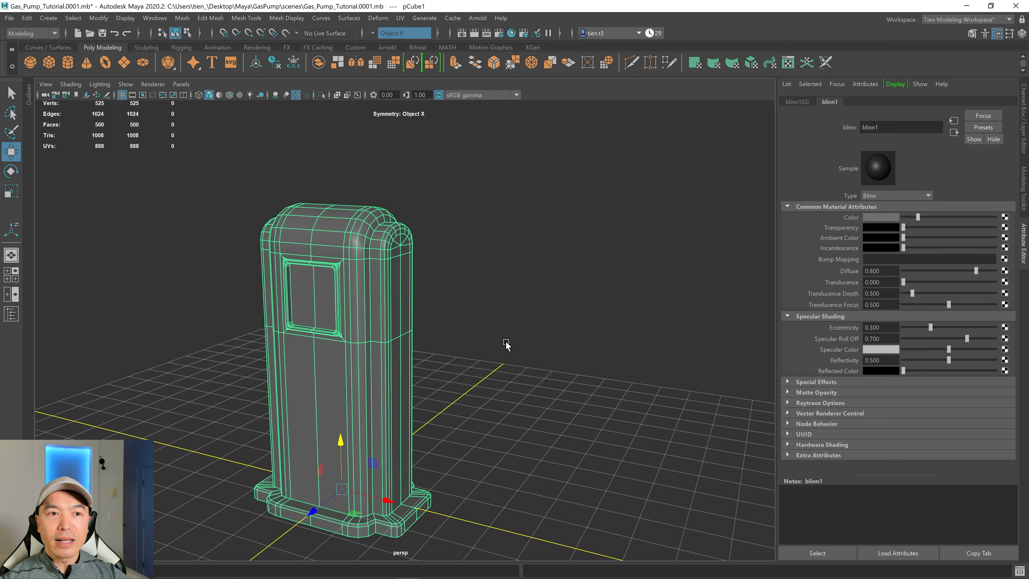
Examine the shaded pump body from several angles.
scroll(504, 344, up, 8)
alt+middle_drag(513, 344, 551, 317)
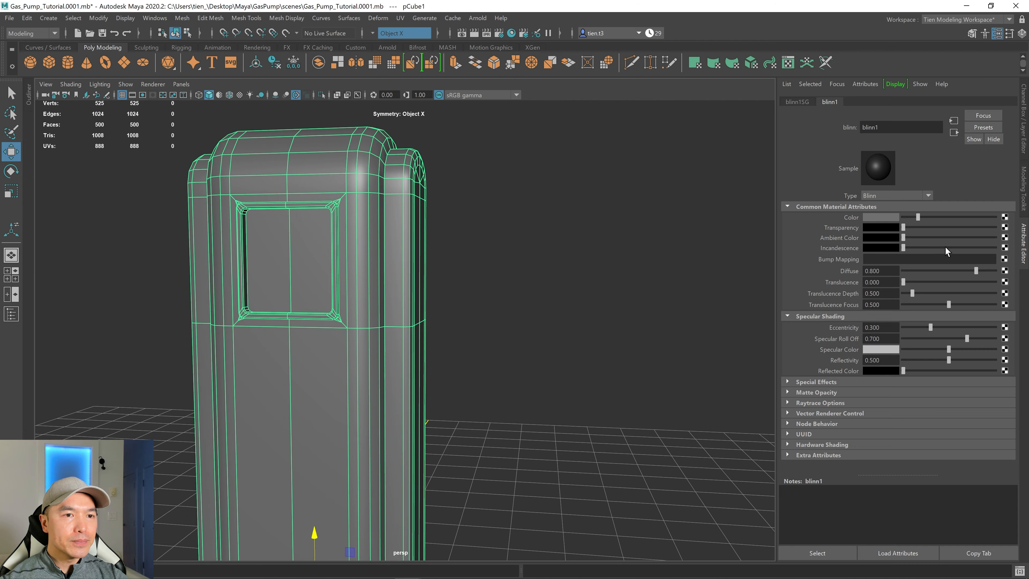
click(582, 327)
scroll(601, 338, down, 4)
alt+middle_drag(601, 338, 677, 287)
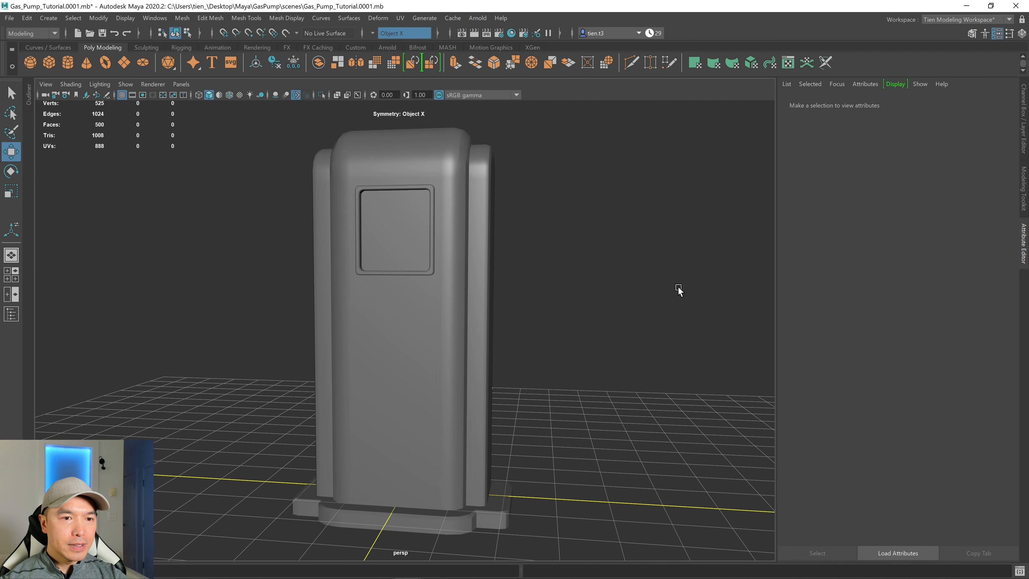
alt+drag(677, 287, 485, 294)
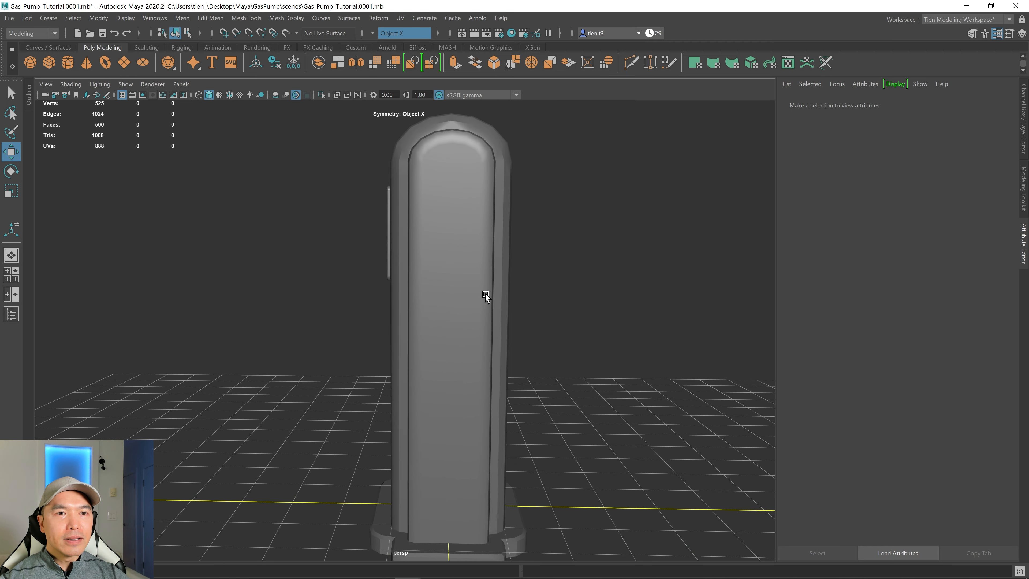
alt+drag(471, 179, 437, 195)
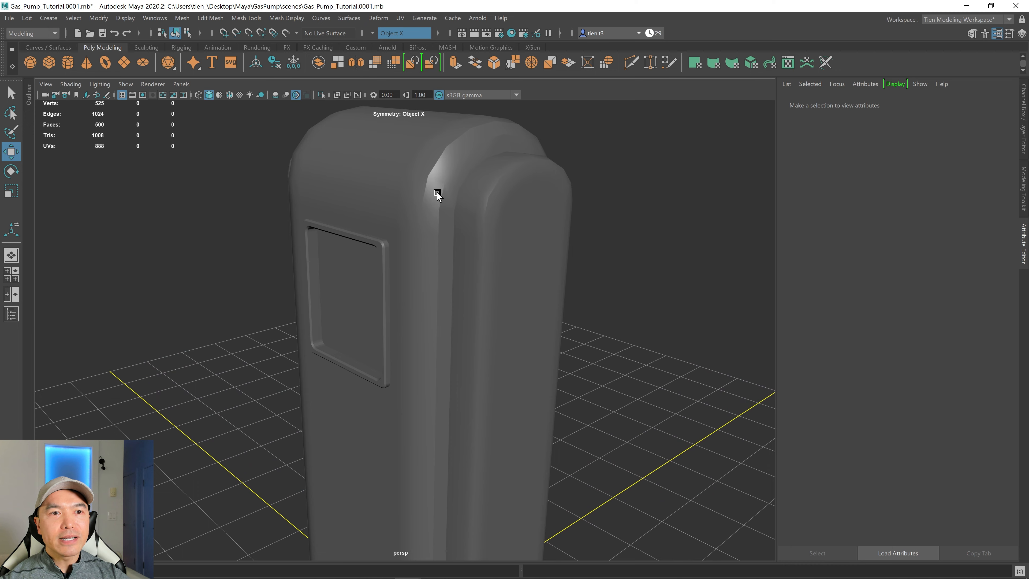
click(491, 209)
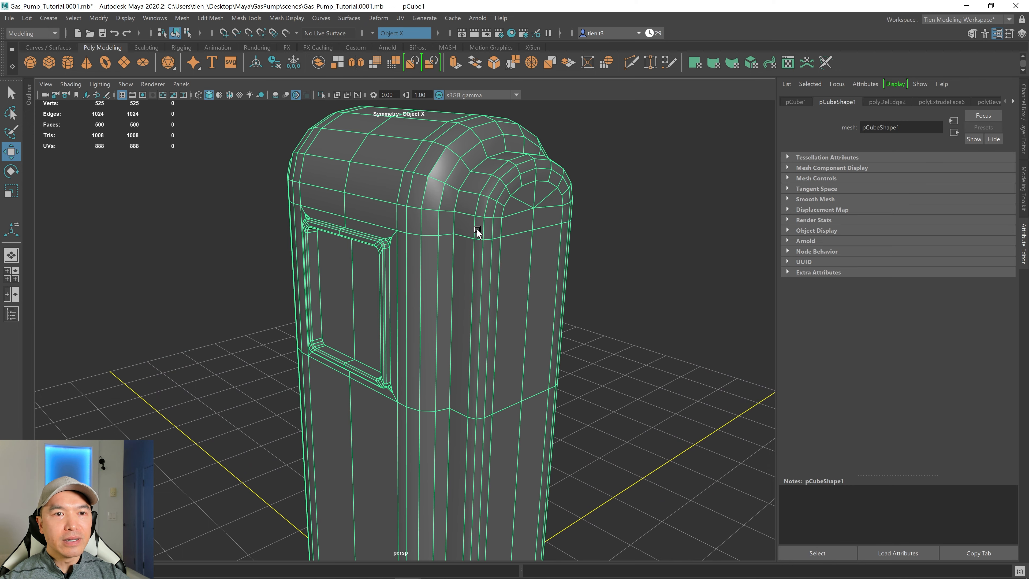
alt+right_drag(448, 230, 404, 223)
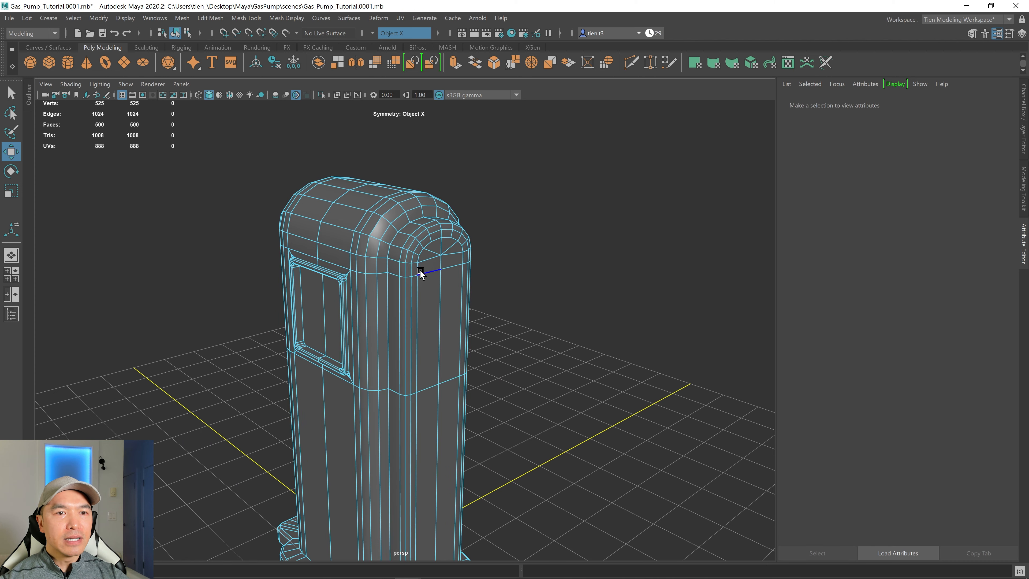
Select the vertical edge loops around the pump body and soften their edges.
click(407, 291)
key(q)
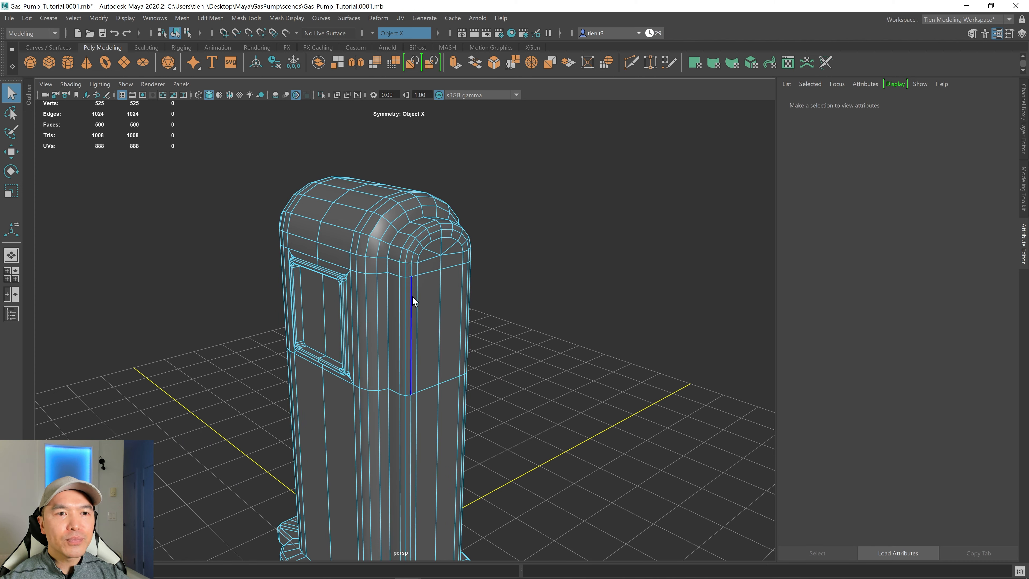
double_click(411, 297)
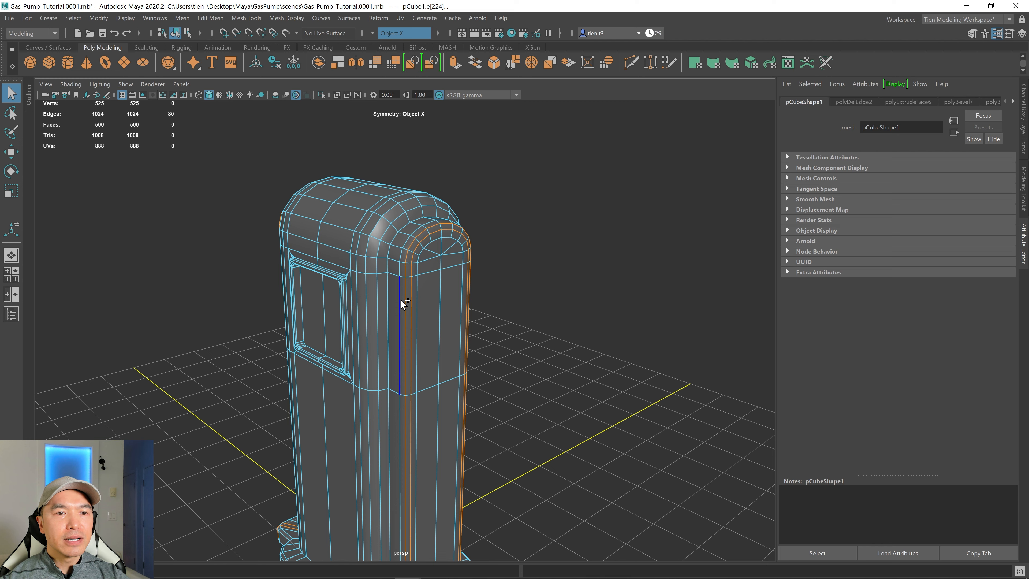
shift+double_click(375, 294)
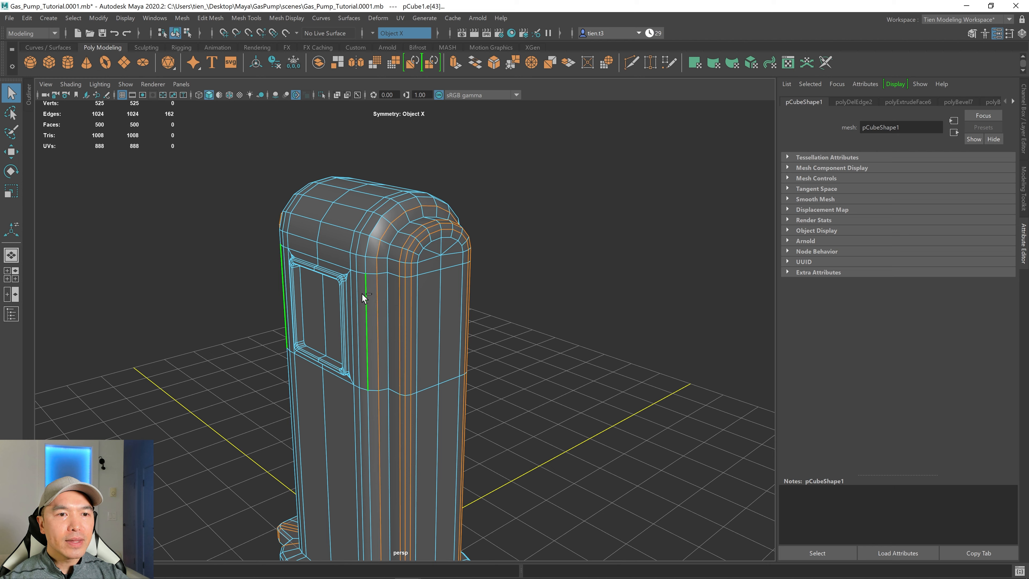
shift+double_click(364, 296)
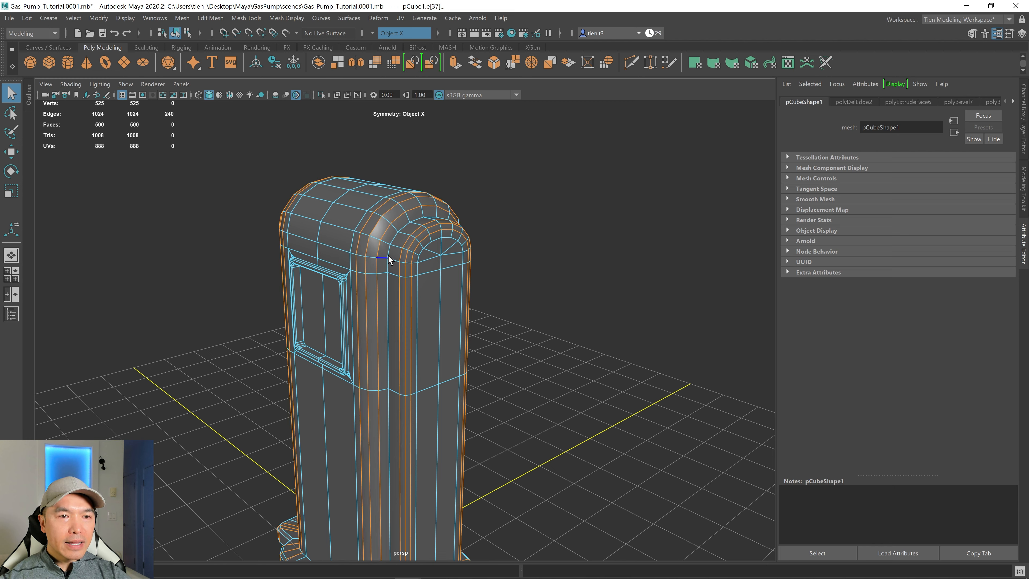
shift+right_click(424, 244)
shift+right_drag(424, 245, 553, 220)
alt+drag(553, 221, 454, 258)
right_drag(446, 252, 508, 220)
click(523, 238)
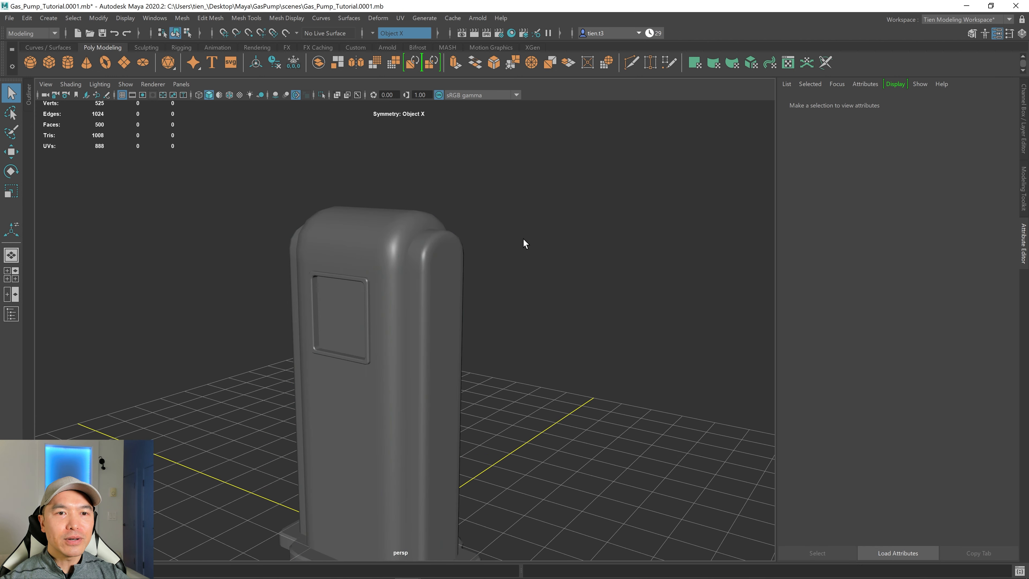
Examine the recessed panel's frame corners up close.
alt+drag(523, 239, 476, 264)
scroll(481, 265, up, 5)
click(472, 289)
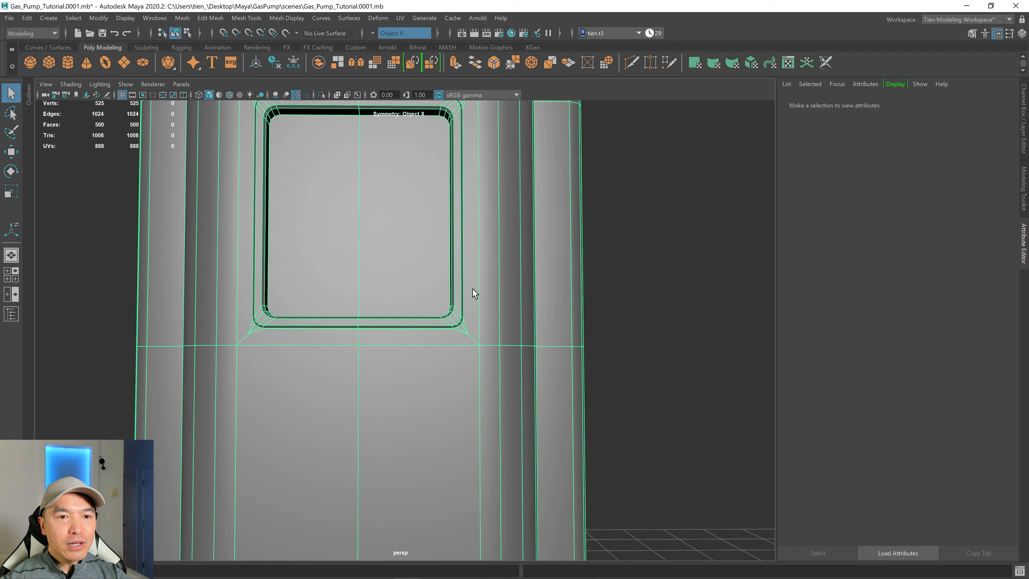
alt+middle_drag(473, 289, 443, 256)
scroll(433, 281, up, 8)
alt+middle_drag(498, 218, 392, 323)
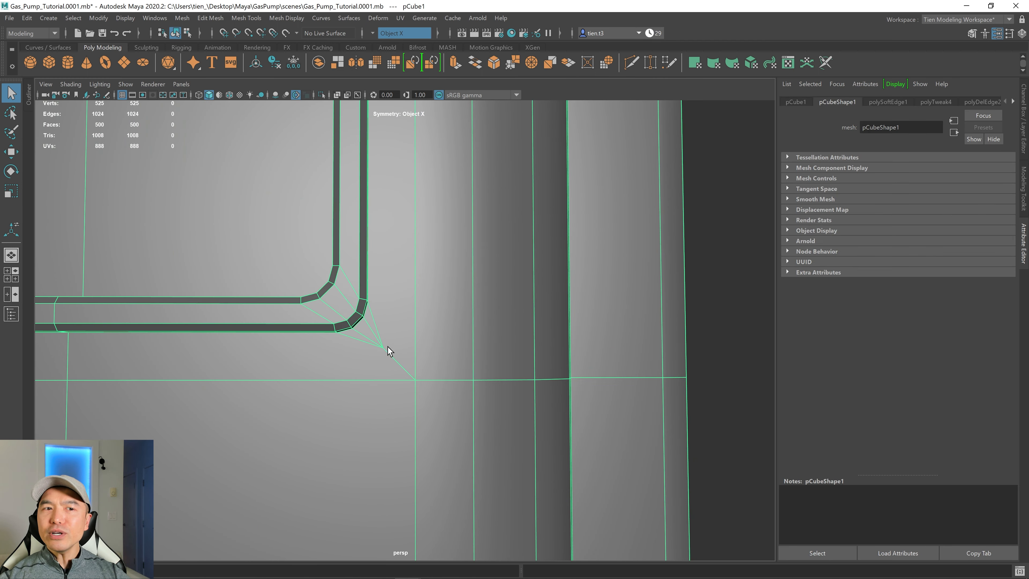
scroll(387, 347, down, 5)
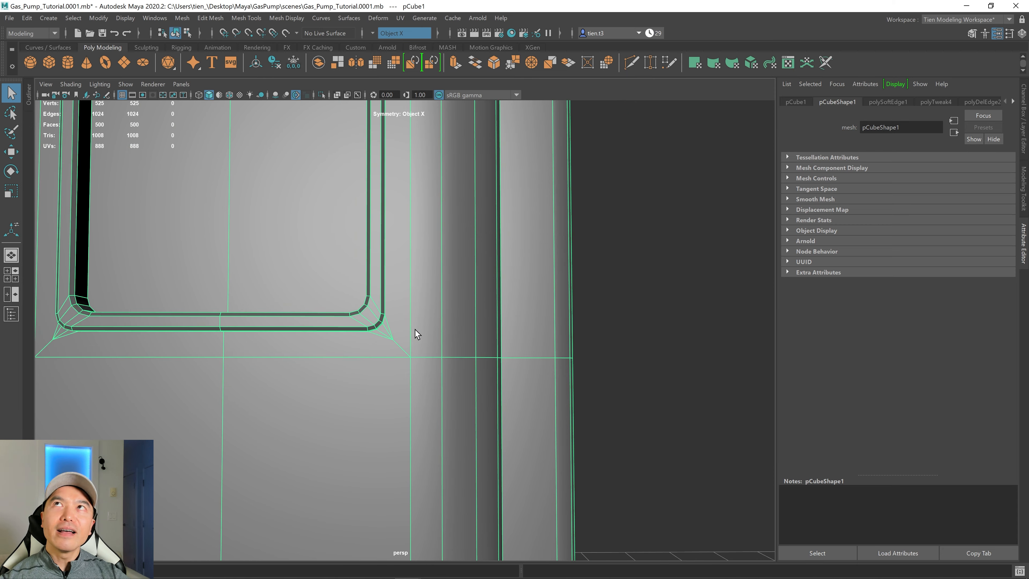
scroll(415, 330, down, 4)
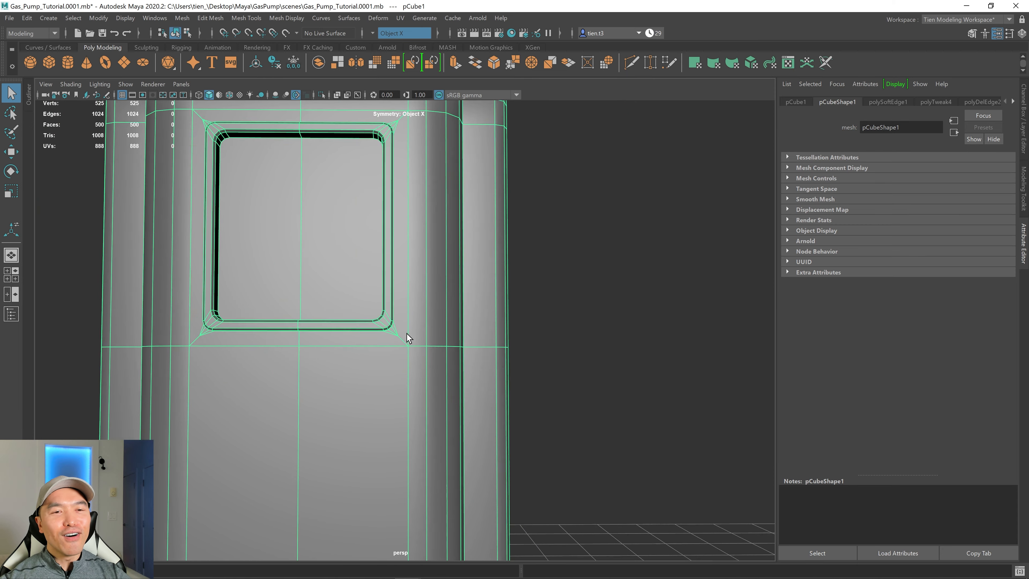
mouse_move(406, 333)
alt+mouse_down()
mouse_move(388, 357)
mouse_move(393, 340)
alt+mouse_up()
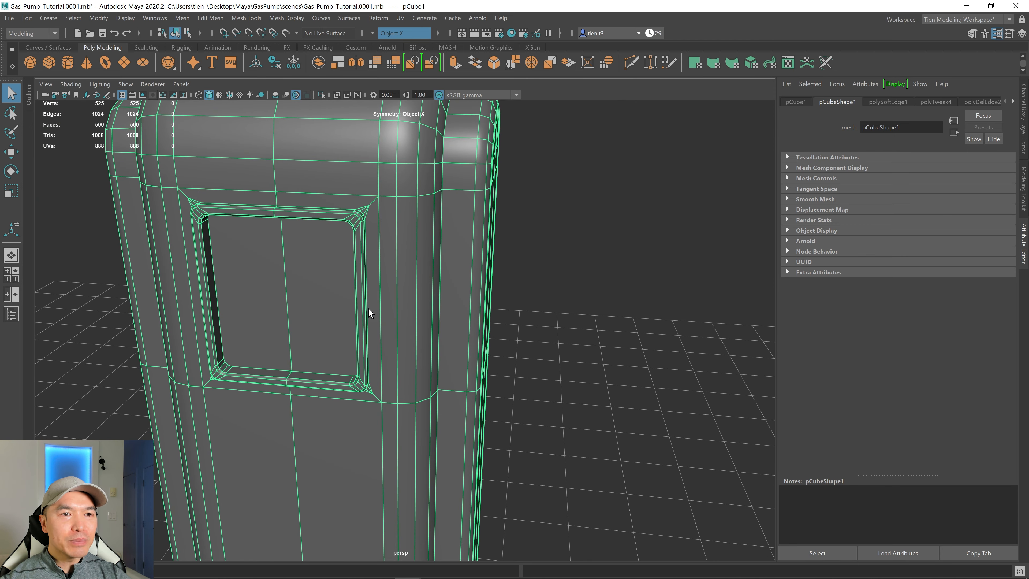
Use Target Weld to merge the stray vertex at the frame's upper outer corner into the neighbouring corner vertex.
alt+middle_drag(383, 237, 352, 279)
scroll(374, 292, up, 5)
scroll(342, 286, down, 5)
alt+drag(351, 278, 392, 257)
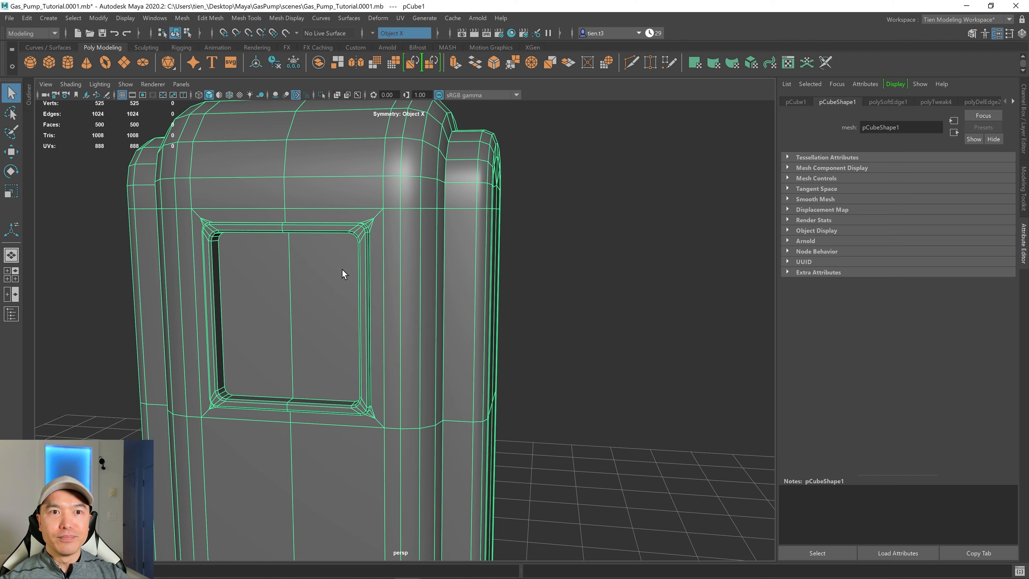
scroll(432, 248, up, 5)
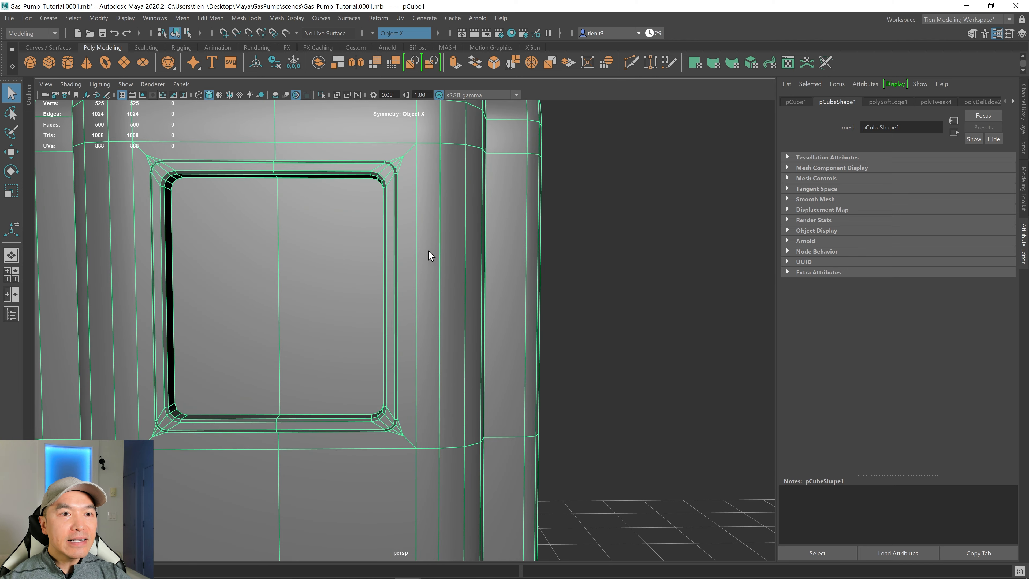
alt+drag(432, 253, 408, 260)
scroll(373, 208, up, 2)
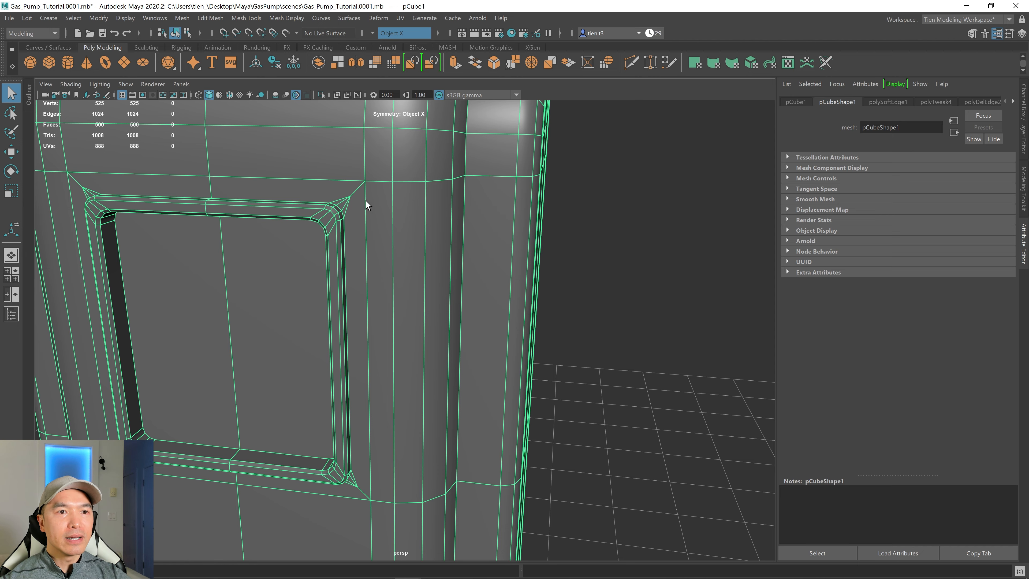
right_drag(365, 200, 345, 186)
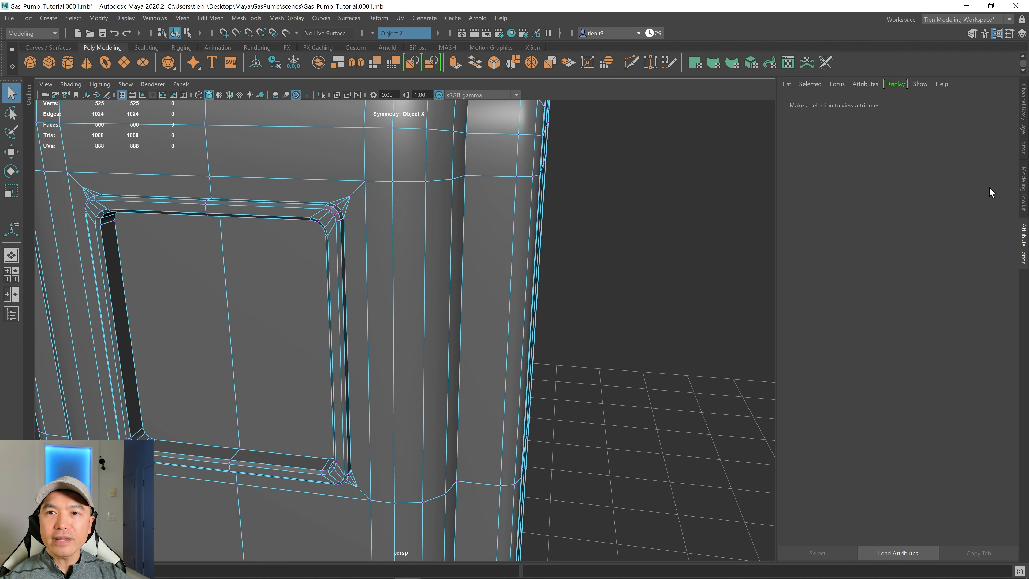
click(1026, 189)
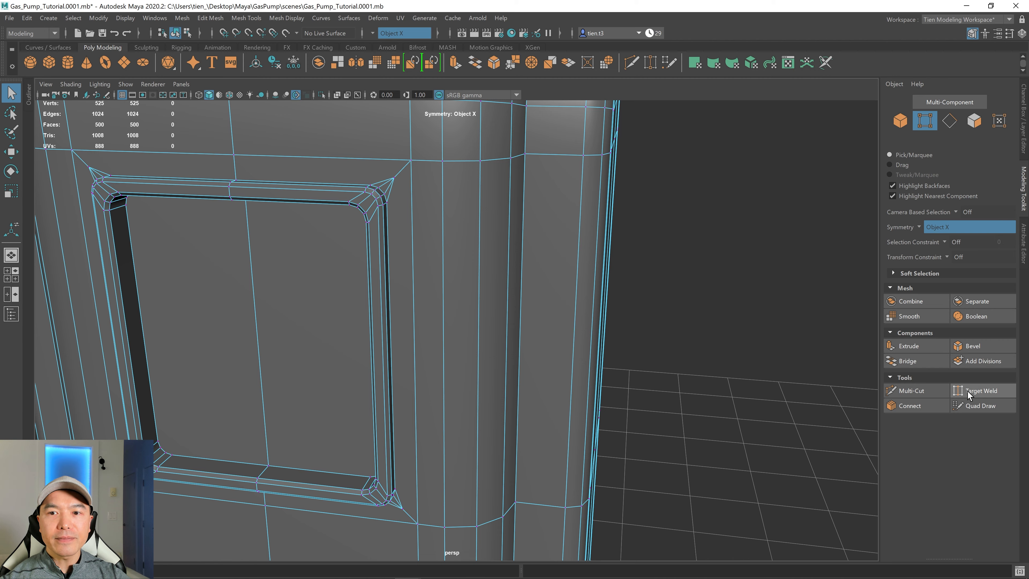
click(986, 393)
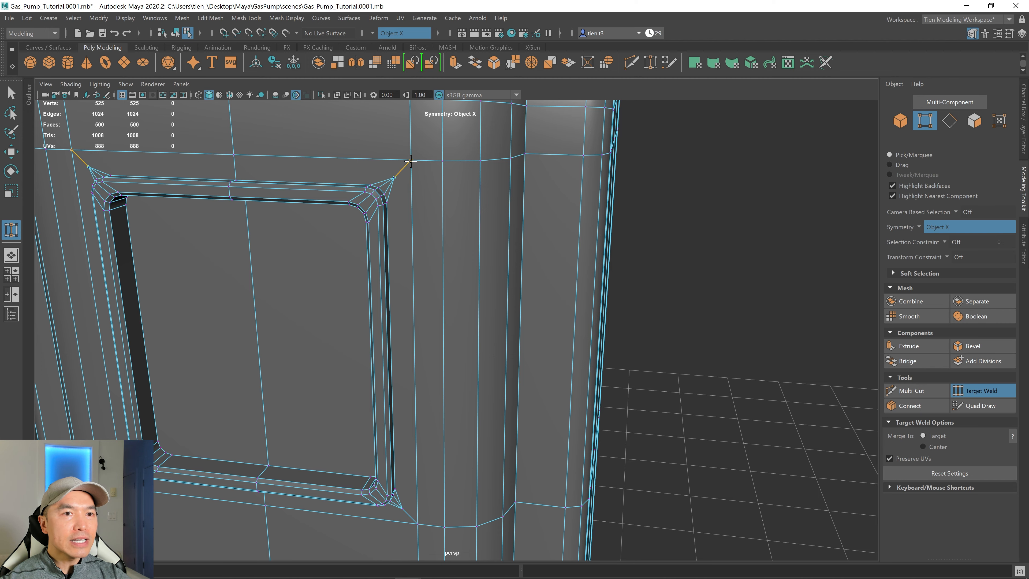
drag(410, 161, 411, 161)
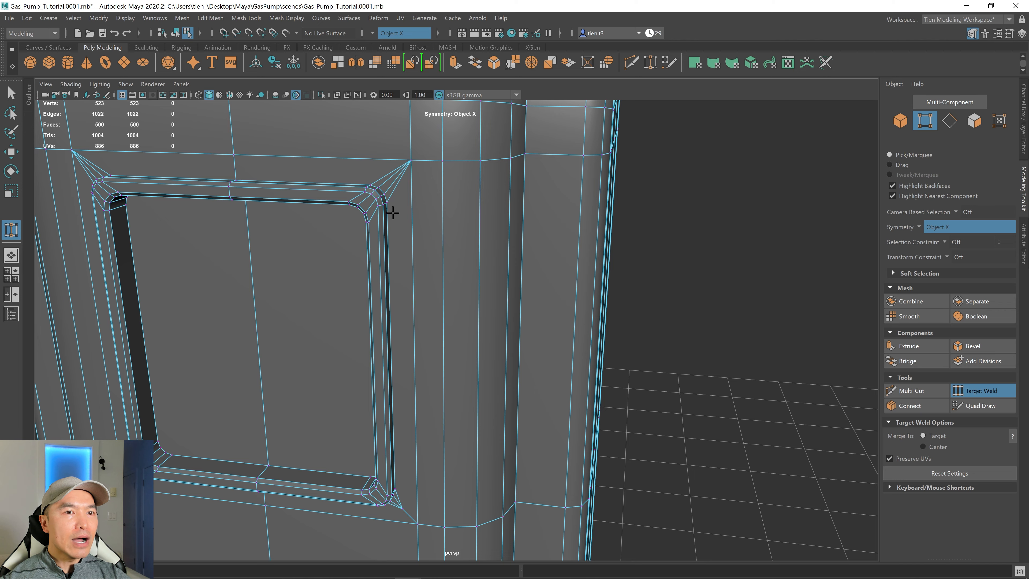
Target-weld the matching stray vertex at the frame's lower outer corner, then exit the tool.
scroll(466, 291, down, 5)
alt+middle_drag(501, 333, 517, 213)
scroll(515, 216, up, 5)
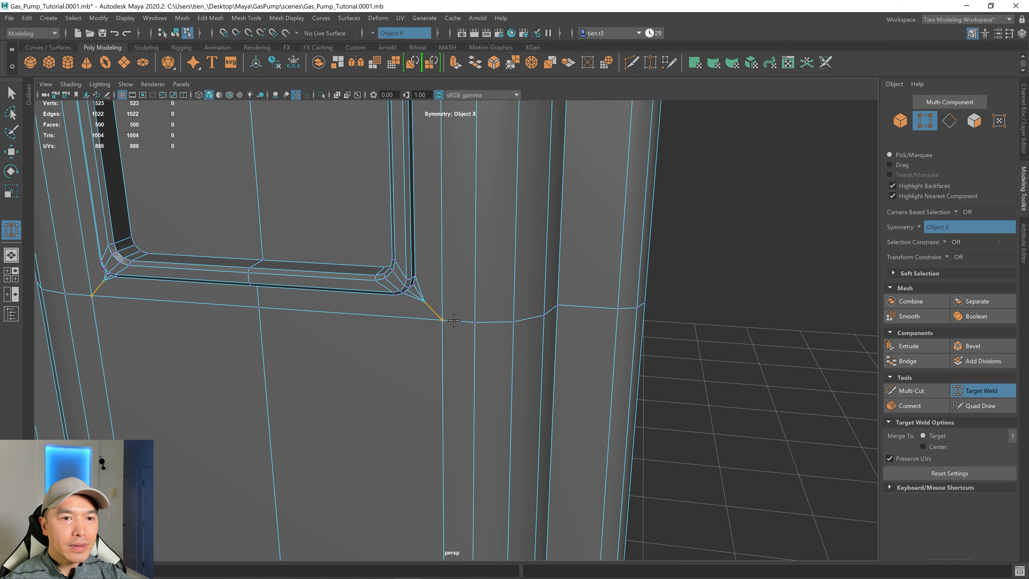
scroll(454, 321, down, 5)
drag(455, 321, 505, 354)
key(q)
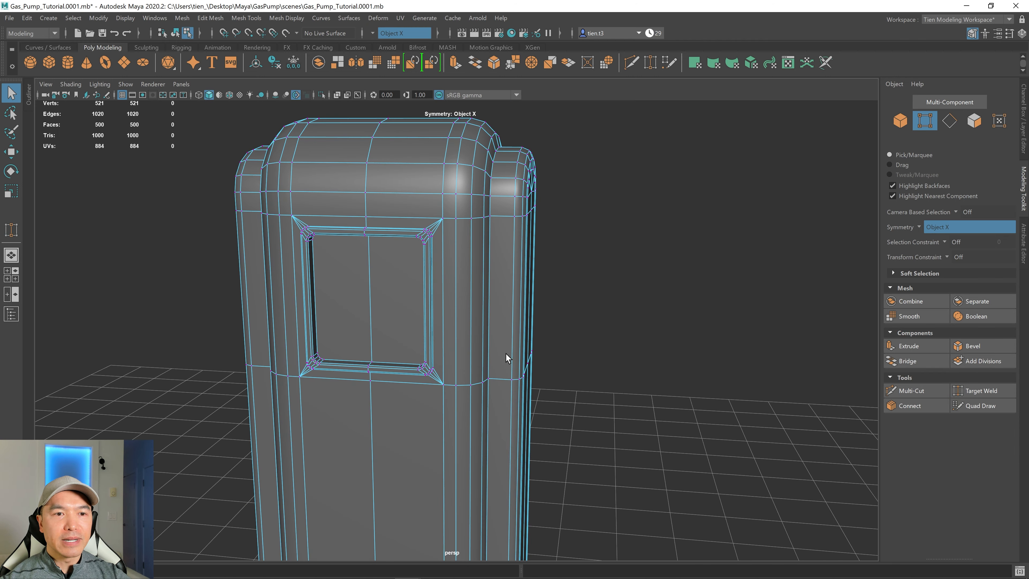
Examine the smoothed front panel and frame corners up close and from a distance.
scroll(636, 323, up, 3)
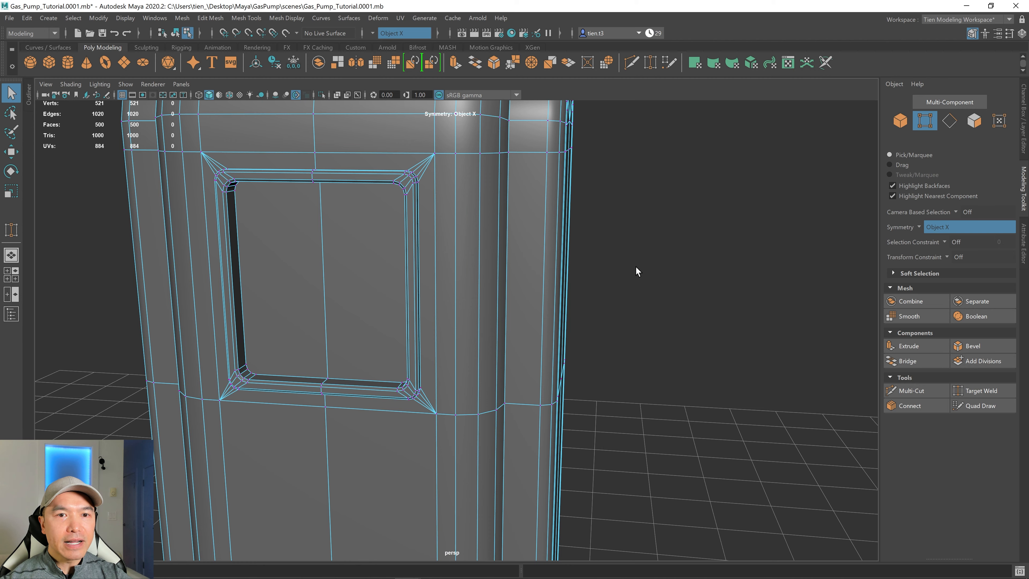
right_drag(604, 244, 666, 205)
scroll(677, 239, down, 3)
alt+drag(677, 240, 672, 267)
alt+middle_drag(673, 267, 671, 296)
scroll(596, 297, up, 3)
alt+drag(521, 273, 458, 227)
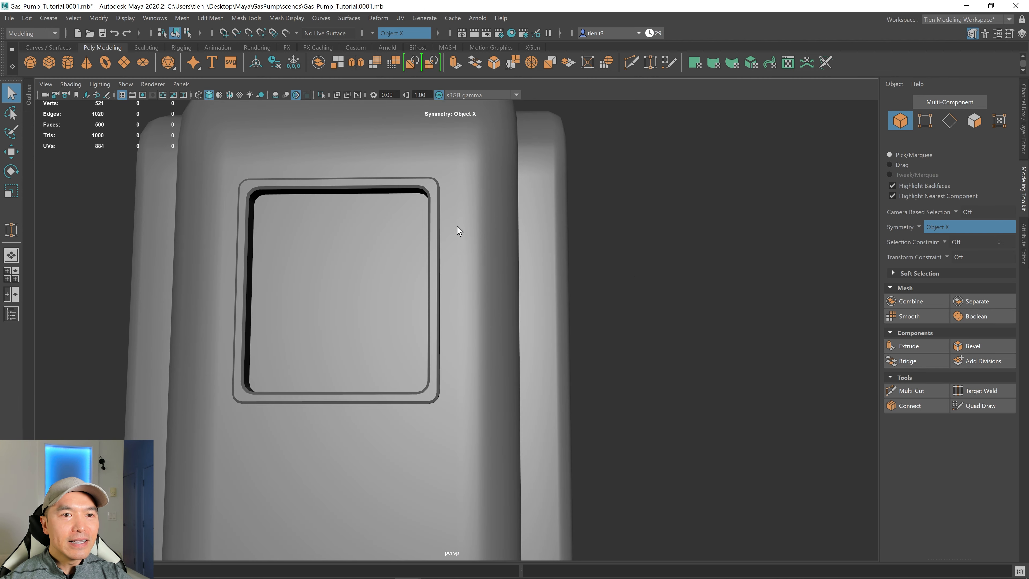
scroll(506, 197, down, 3)
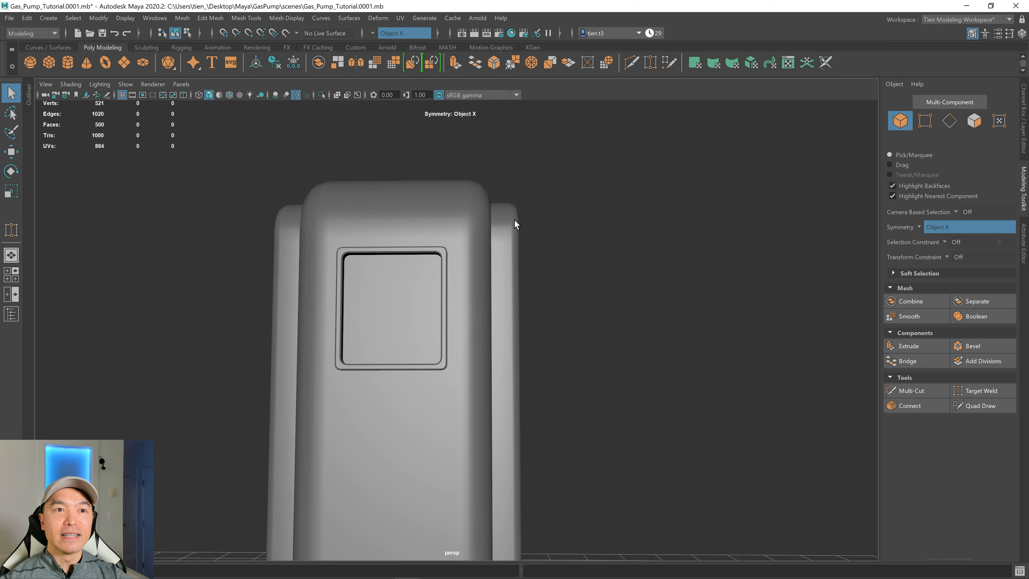
Select the pump body and assign the default initialShadingGroup material back to it, then deselect.
alt+drag(515, 220, 499, 246)
click(452, 232)
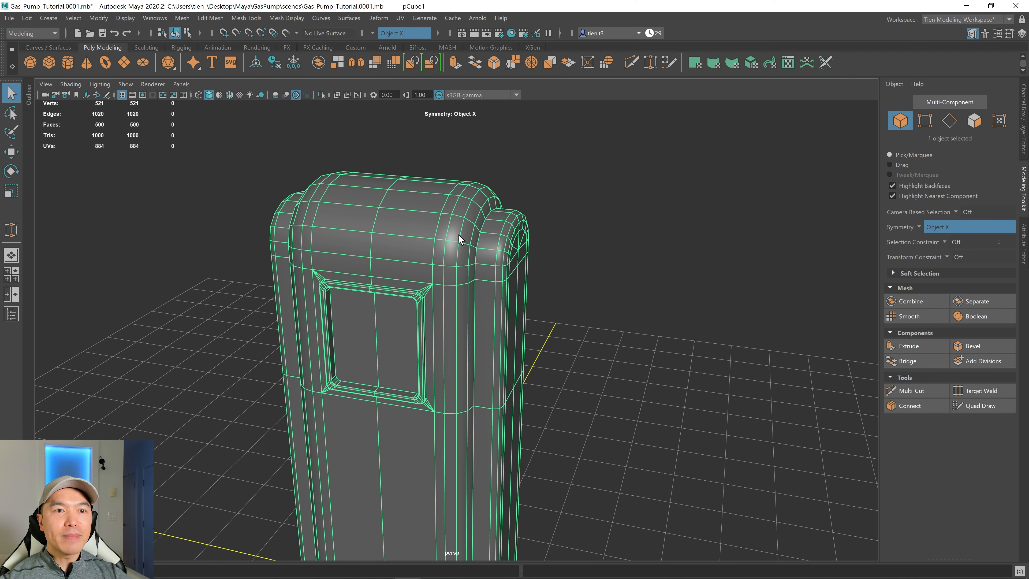
right_drag(459, 236, 522, 542)
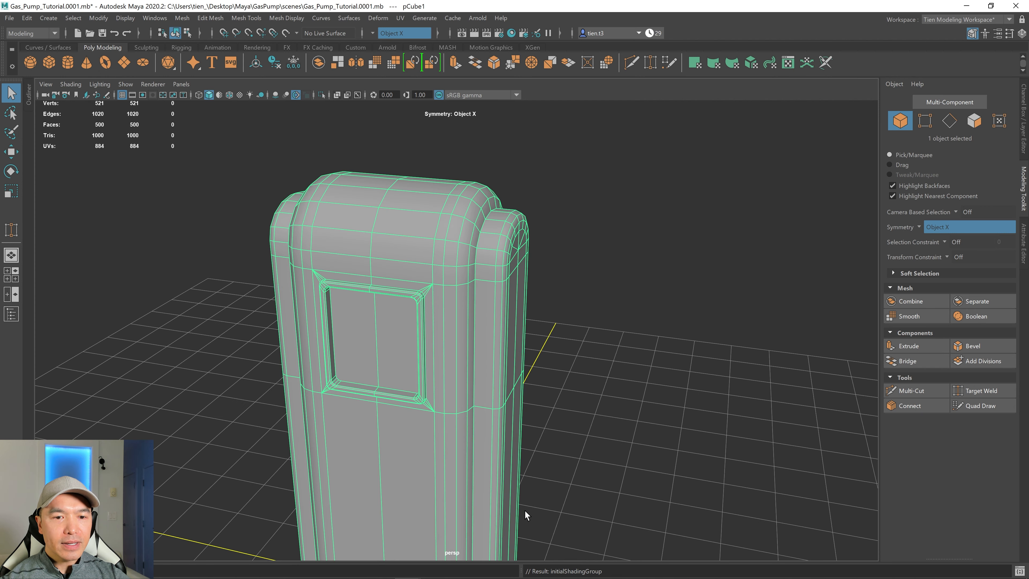
click(563, 362)
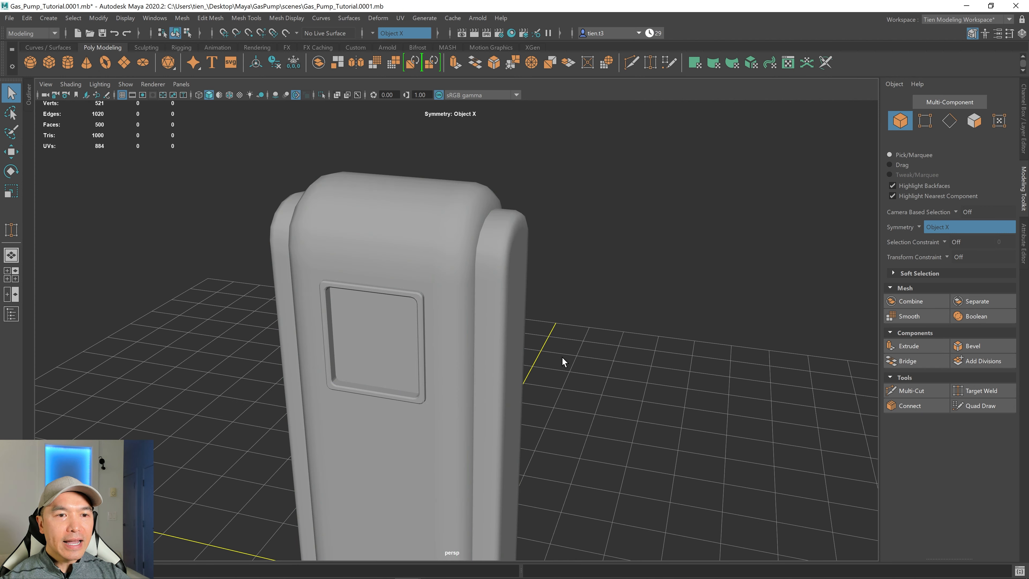
Turn on wireframe-on-shaded display in the viewport and view the whole pump.
click(229, 96)
mouse_move(586, 352)
alt+mouse_down()
mouse_move(521, 310)
mouse_move(506, 276)
mouse_move(530, 303)
alt+mouse_up()
scroll(530, 304, down, 5)
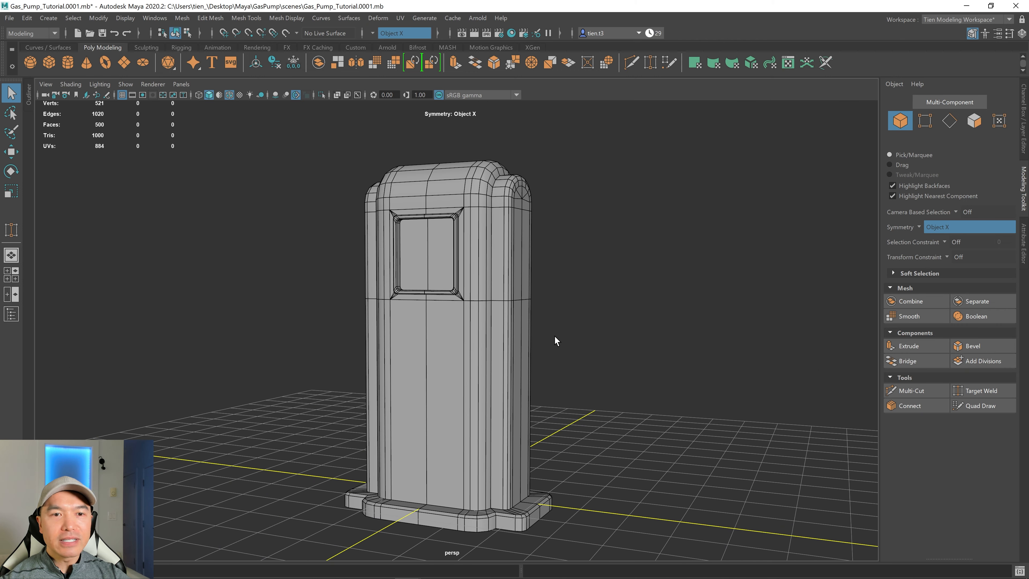
alt+middle_drag(543, 265, 478, 264)
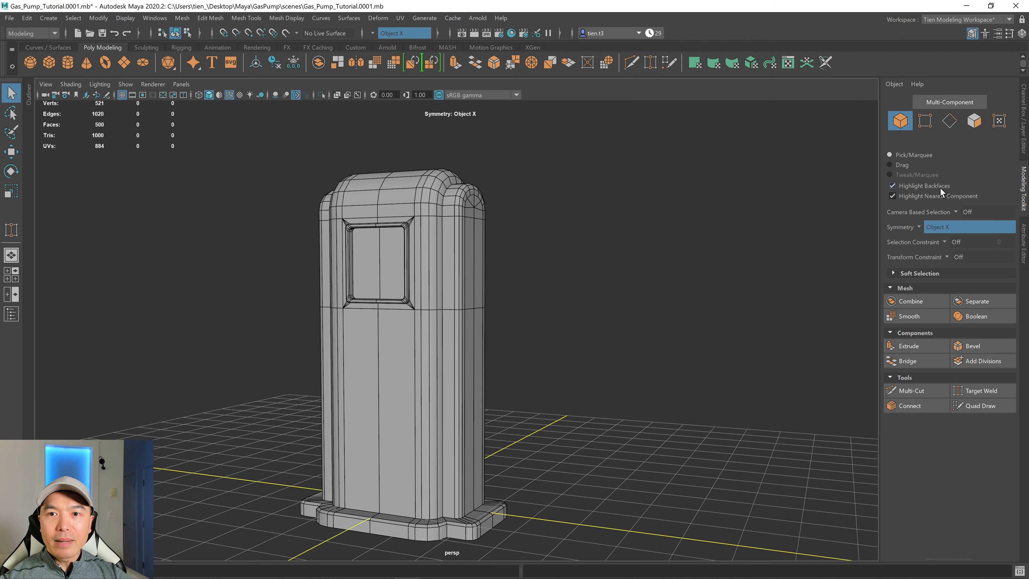
Hide the Modeling Toolkit panel and orbit around the full pump to review it.
click(1026, 198)
scroll(619, 268, down, 3)
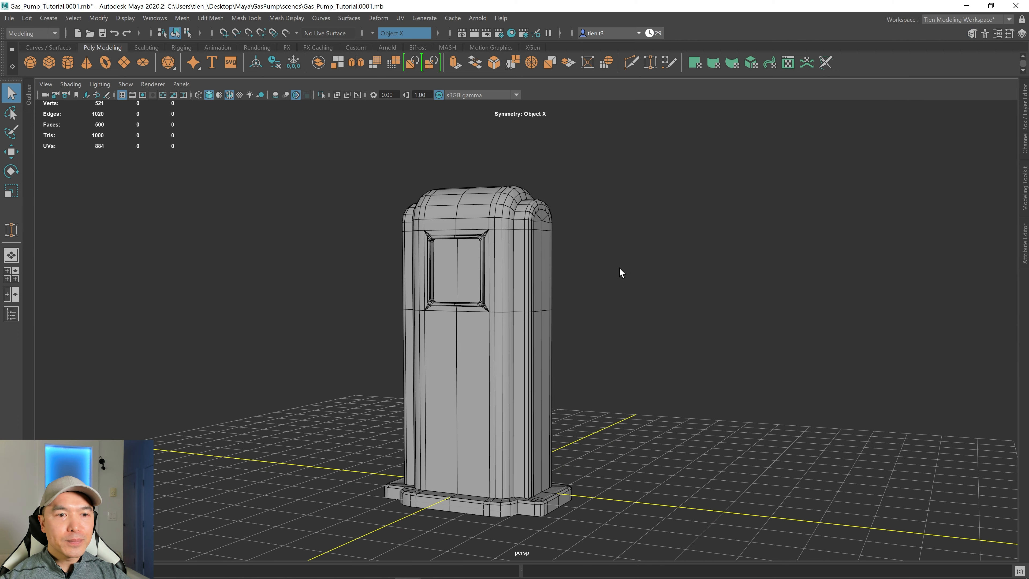
alt+middle_drag(632, 277, 614, 257)
alt+drag(615, 256, 504, 278)
alt+middle_drag(504, 279, 457, 324)
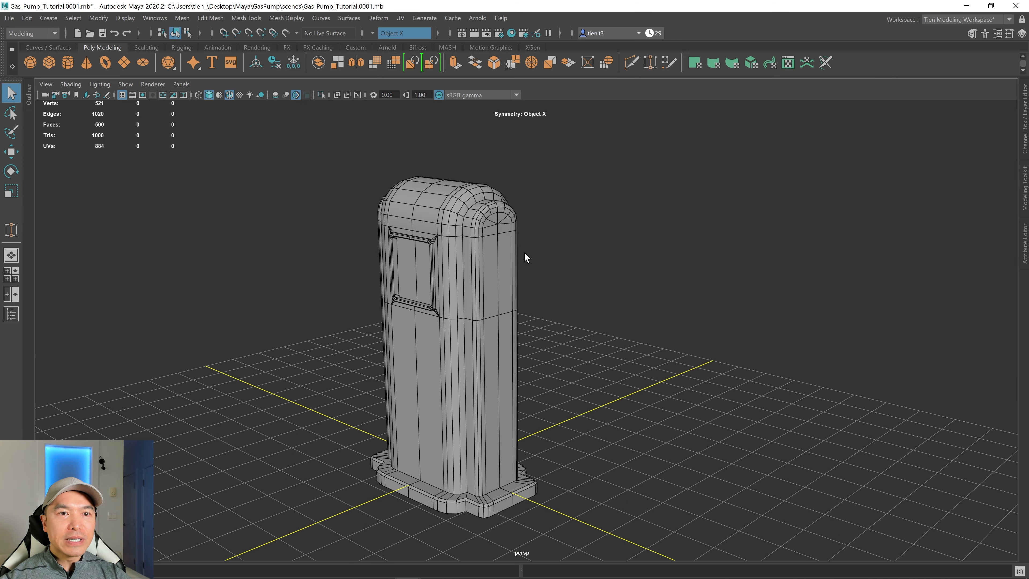
alt+drag(529, 265, 548, 279)
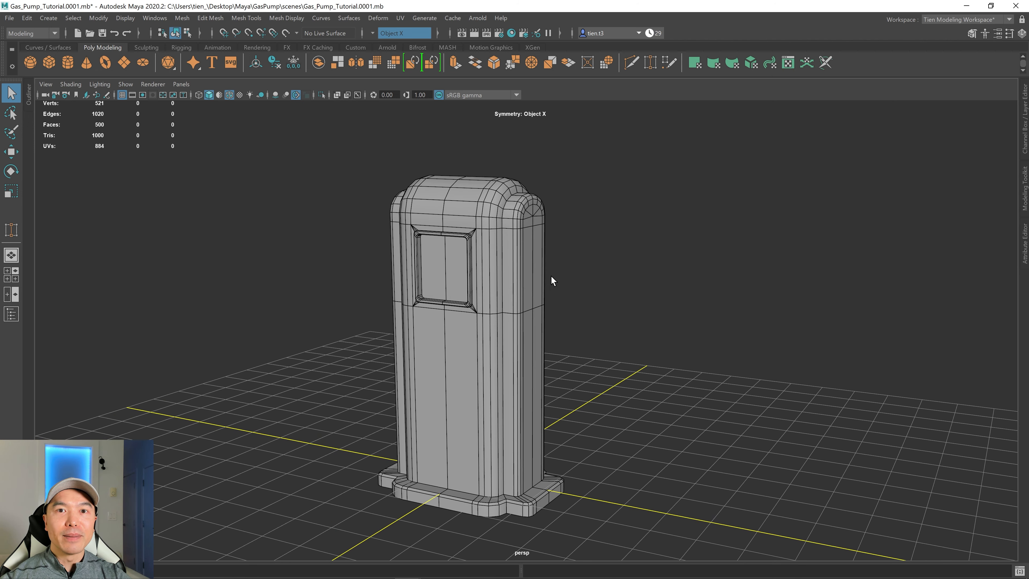